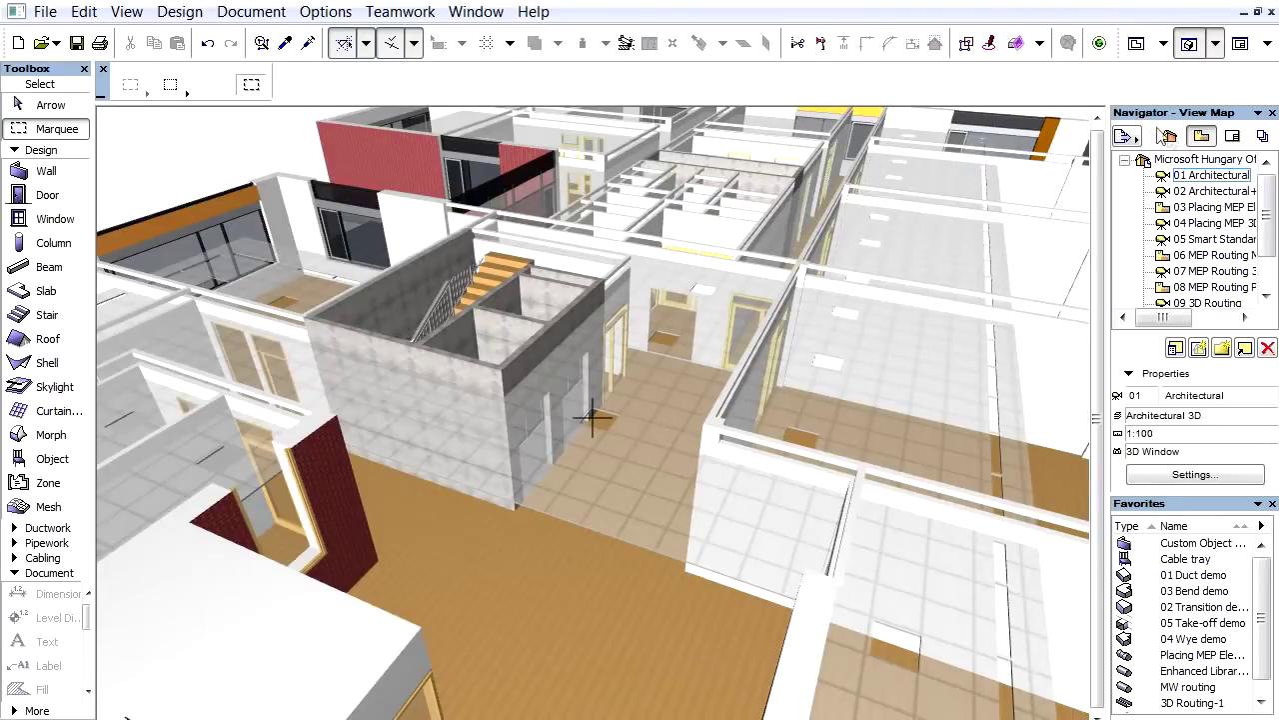
Step: Open the 02 Architectural+MEP view and examine the building's ducts and cable trays in 3D
{"action": "double_click", "coordinate": [1203, 192]}
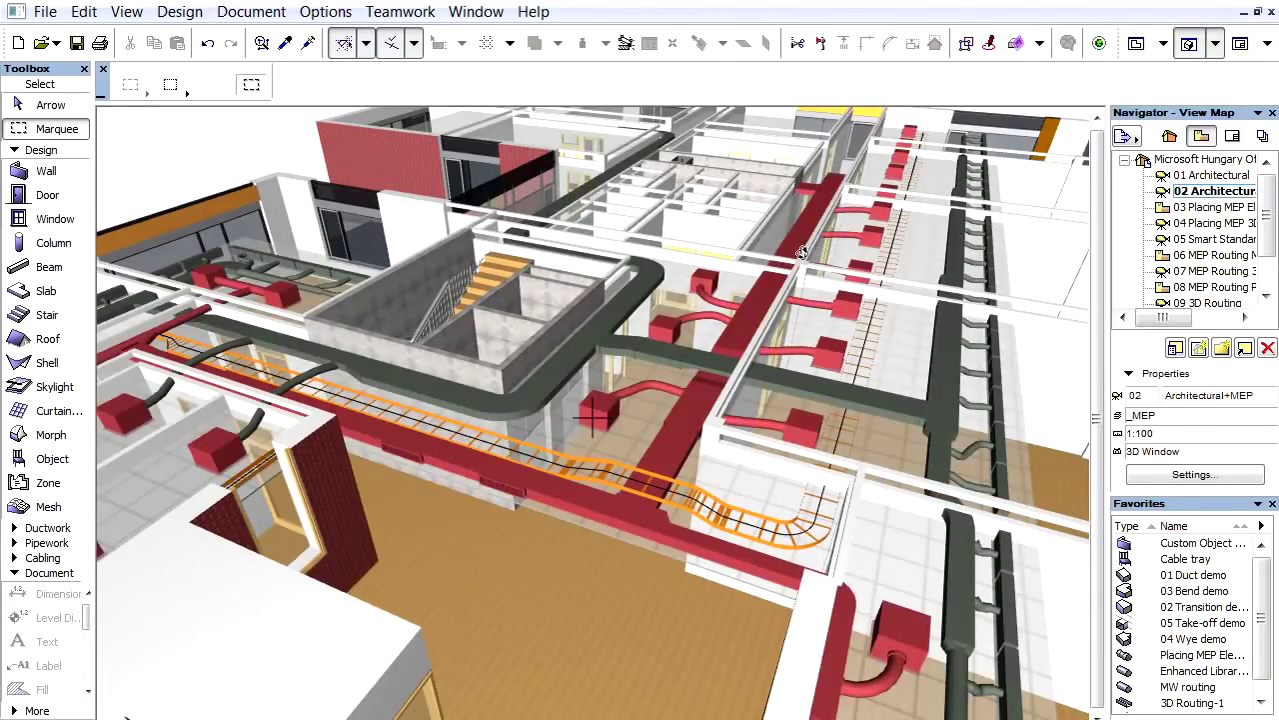
{"action": "middle_click_drag", "start_coordinate": [795, 313], "coordinate": [730, 340], "text": "shift"}
{"action": "scroll", "coordinate": [790, 339], "scroll_direction": "up", "scroll_amount": 4}
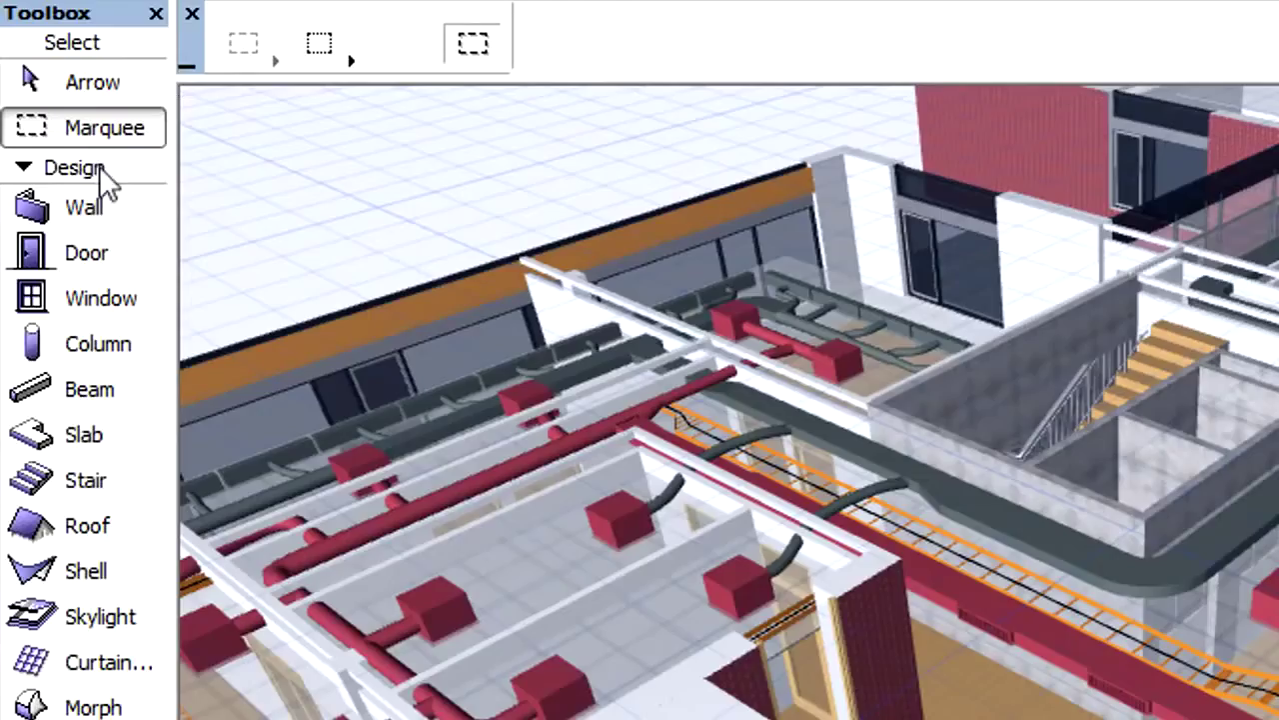
Step: Collapse the Design tool group and expand the Ductwork, Pipework and Cabling tool groups
{"action": "left_click", "coordinate": [72, 168]}
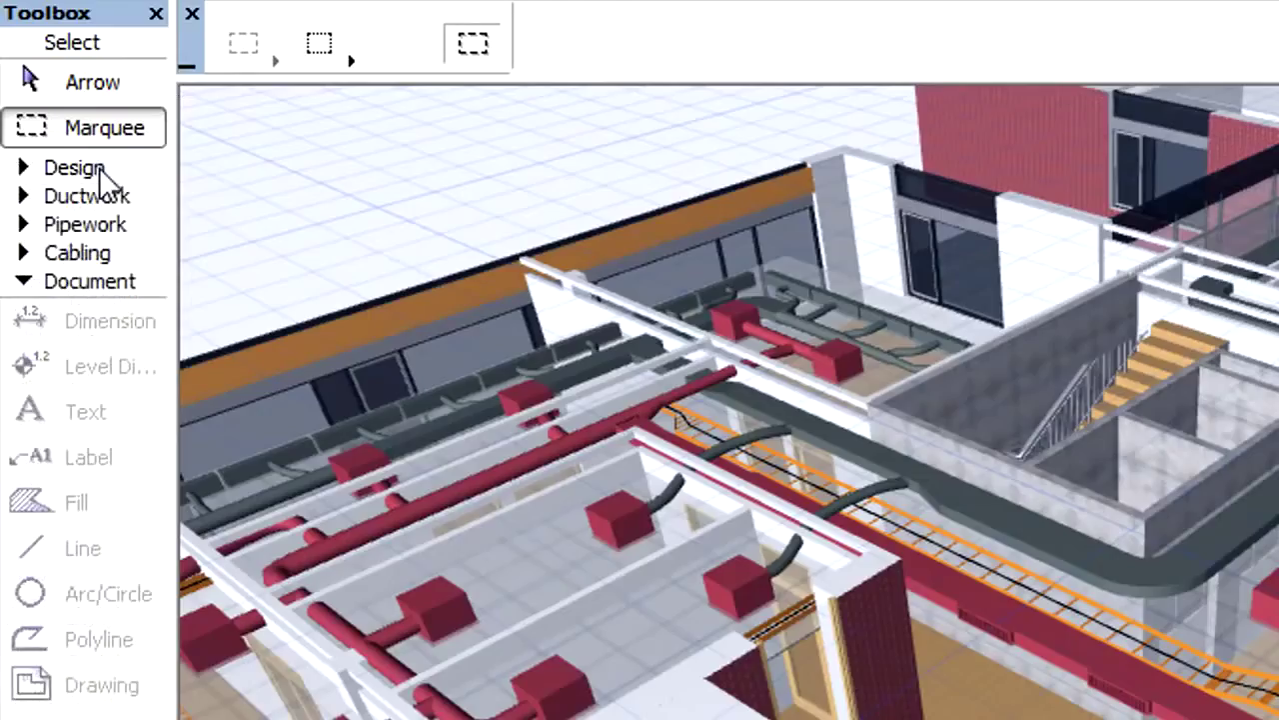
{"action": "left_click", "coordinate": [122, 199]}
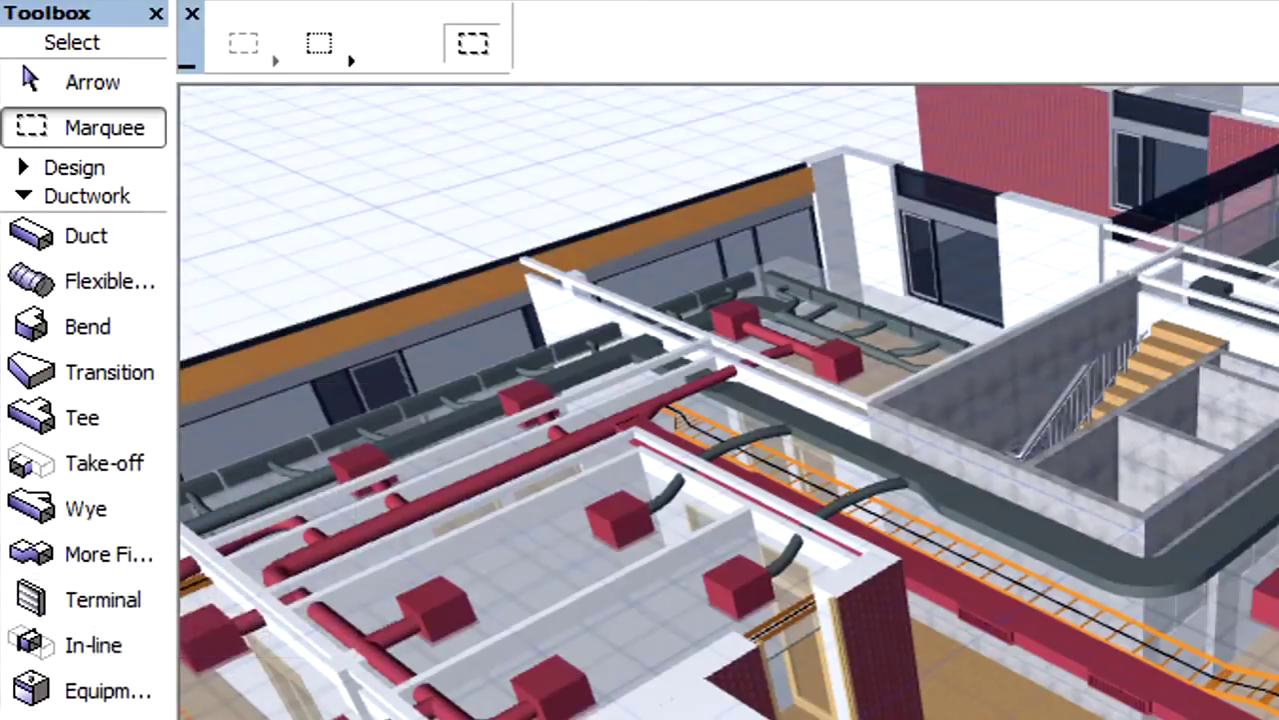
{"action": "left_click", "coordinate": [85, 715]}
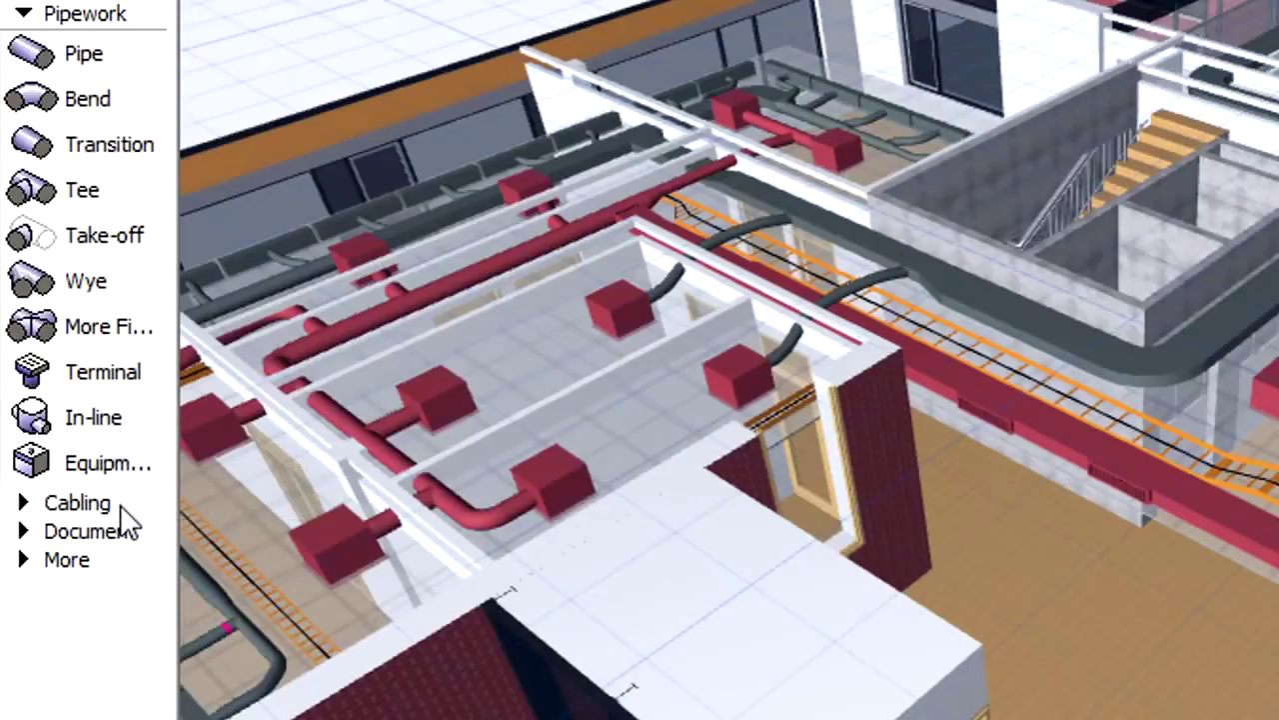
{"action": "left_click", "coordinate": [80, 503]}
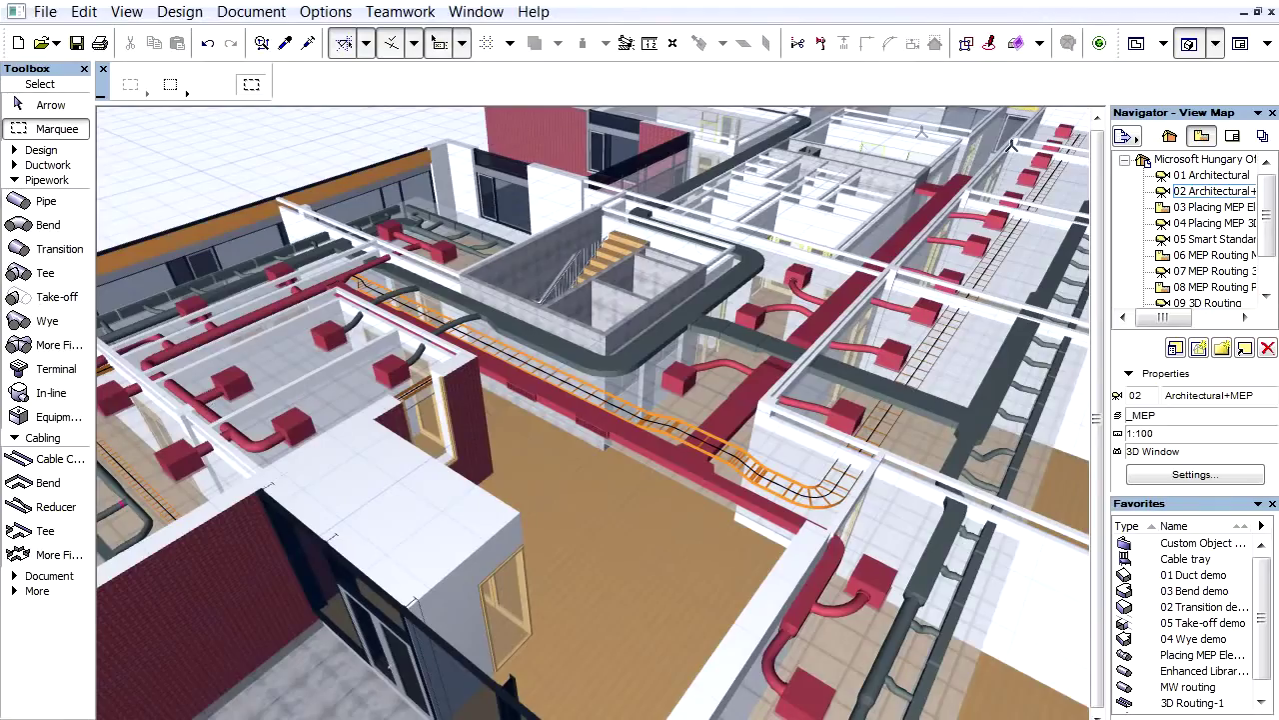
Step: Open the 03 Placing MEP Elements plan and connect a straight duct to the upper end of the existing duct
{"action": "double_click", "coordinate": [1204, 214]}
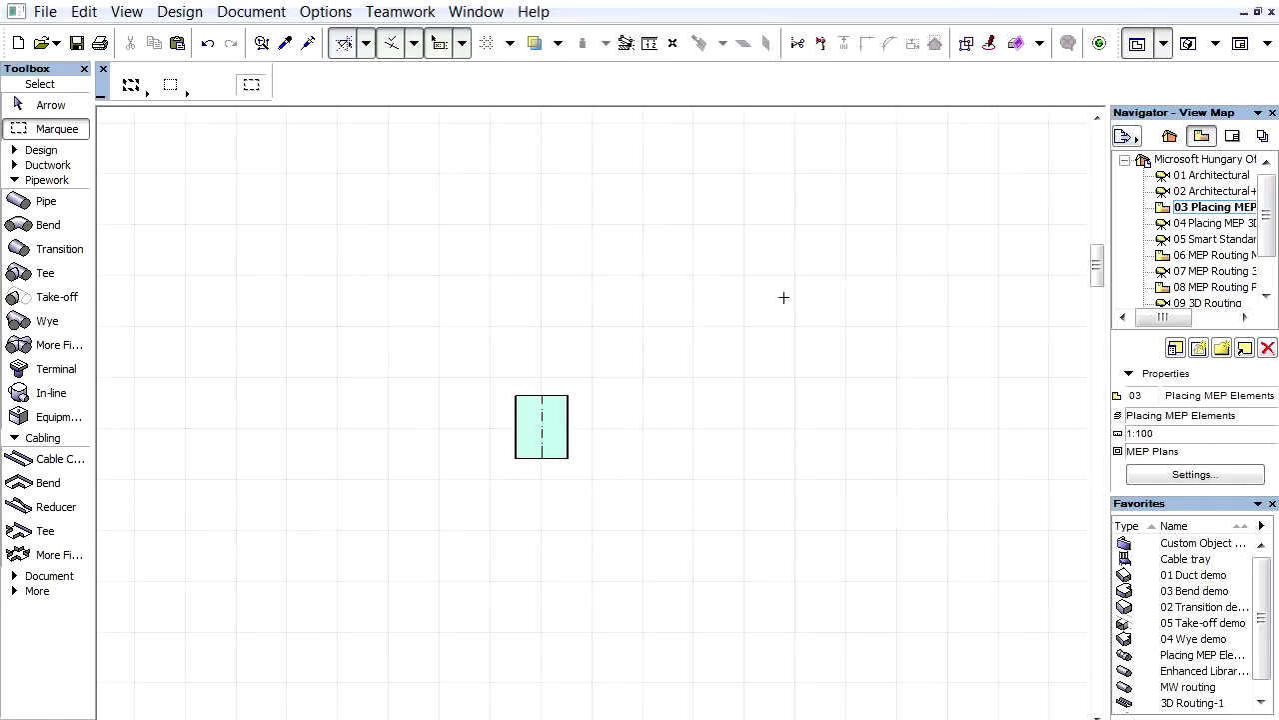
{"action": "left_click", "coordinate": [14, 165]}
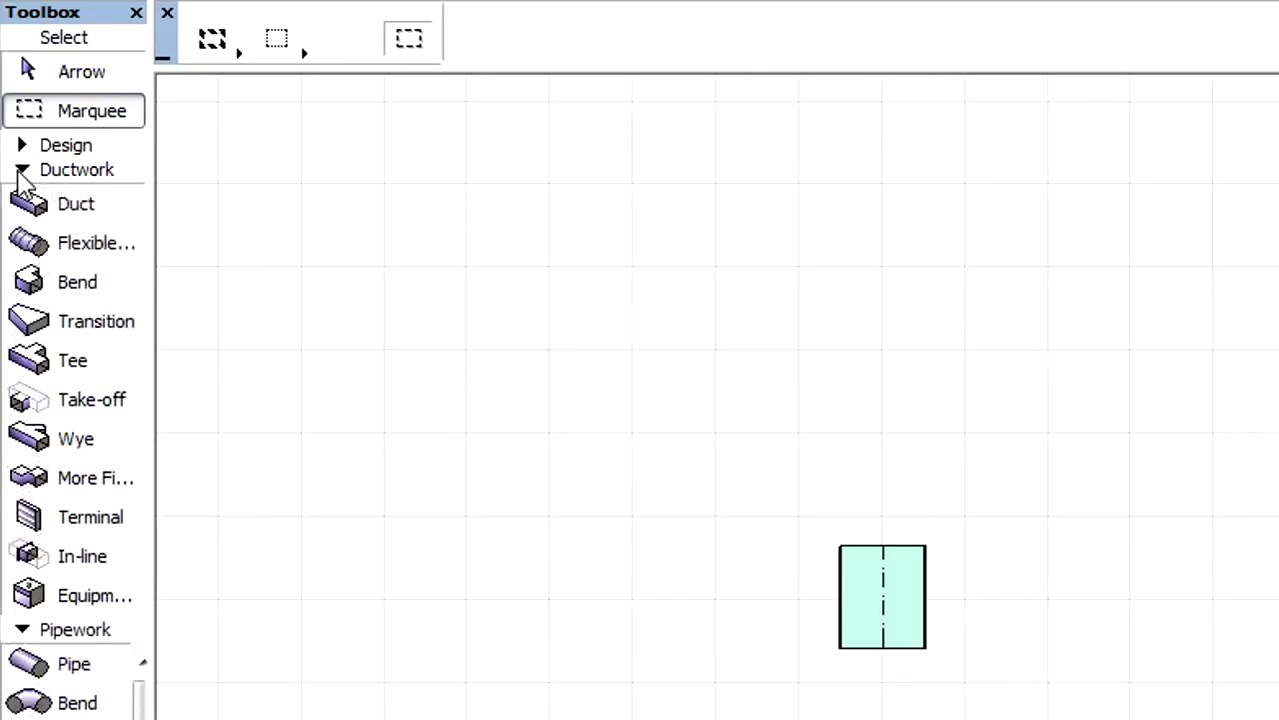
{"action": "left_click", "coordinate": [100, 214]}
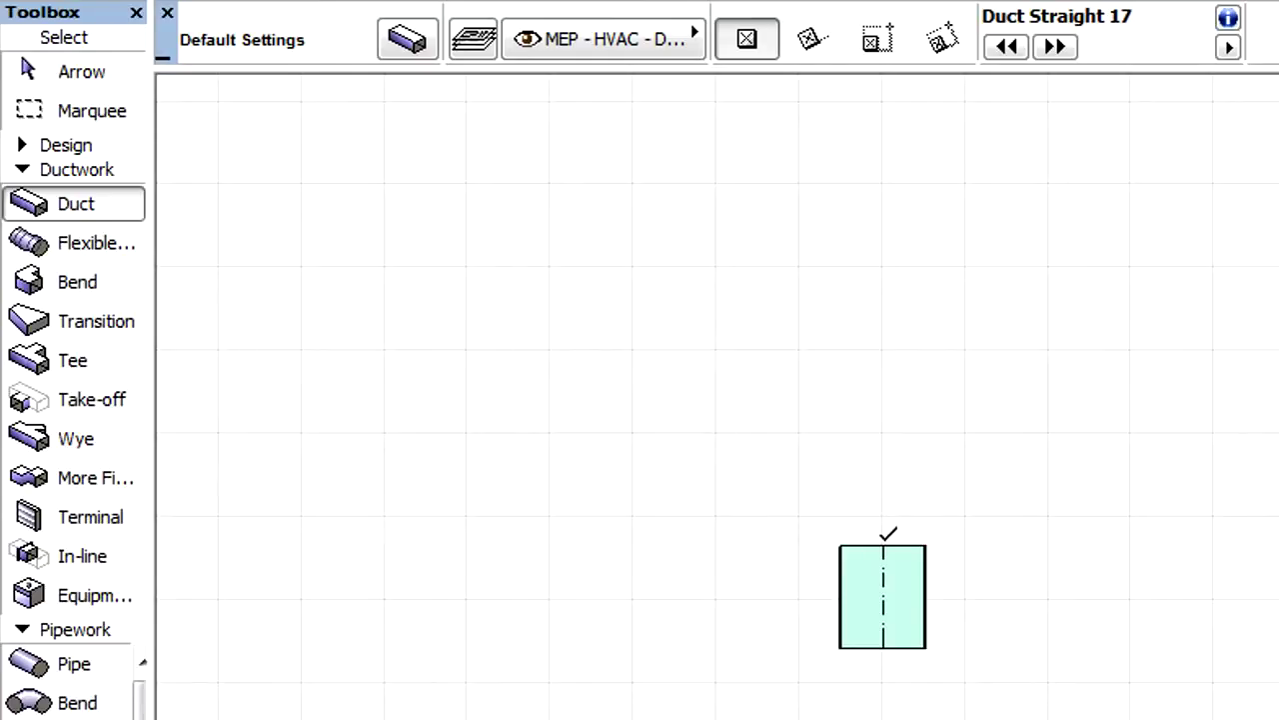
{"action": "left_click", "coordinate": [888, 535]}
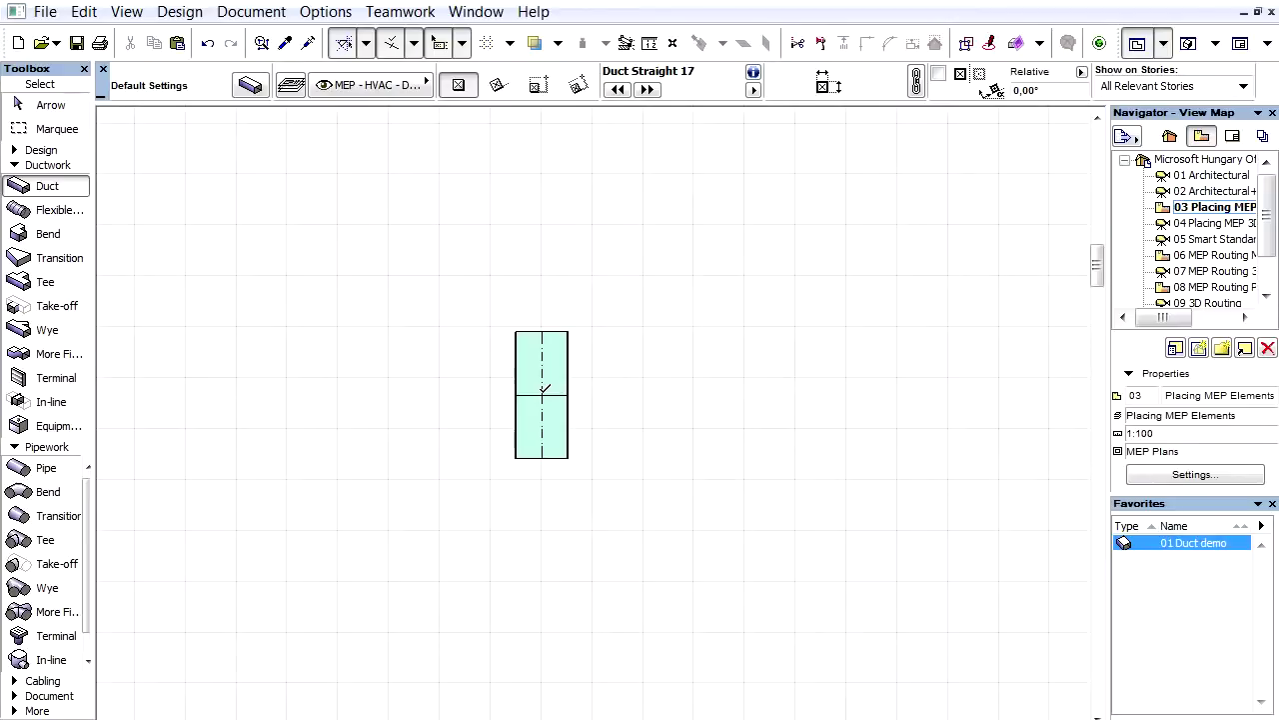
Step: Examine the two connected straight ducts in 3D by selecting each one, and return to the floor plan
{"action": "key", "text": "F3"}
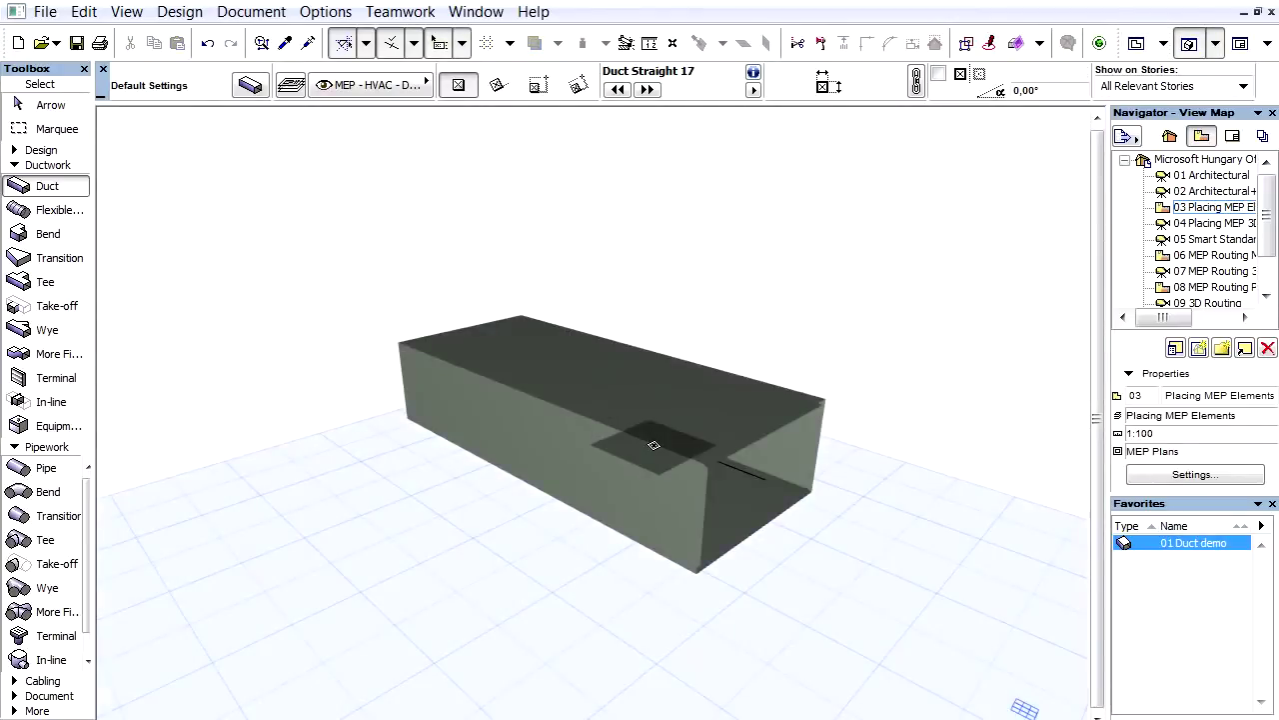
{"action": "left_click", "coordinate": [720, 477], "text": "shift"}
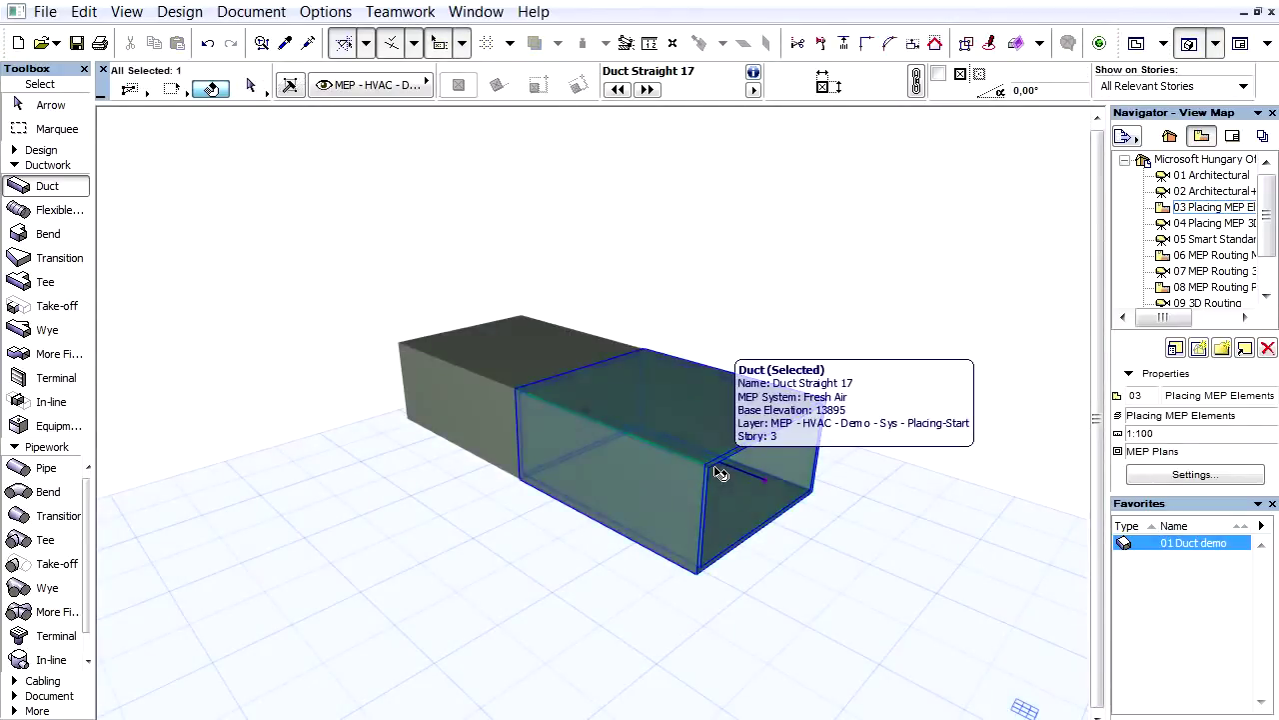
{"action": "left_click", "coordinate": [486, 416], "text": "shift"}
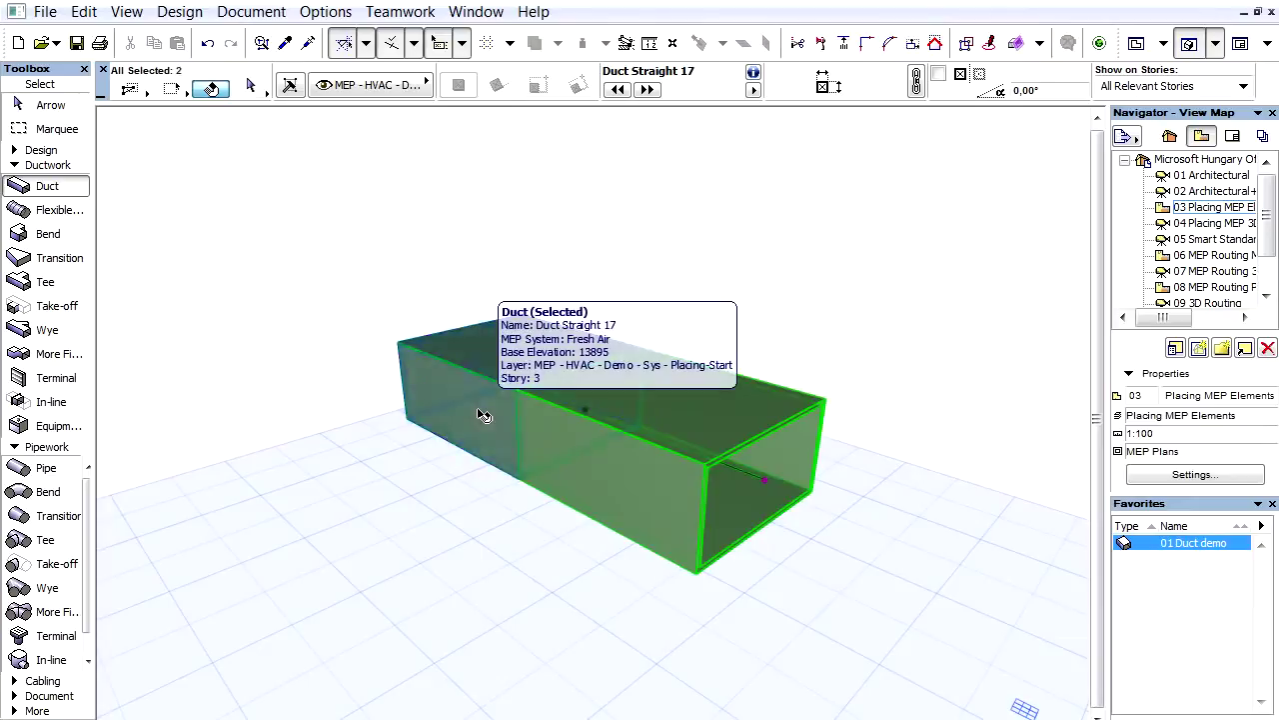
{"action": "key", "text": "Escape"}
{"action": "key", "text": "F2"}
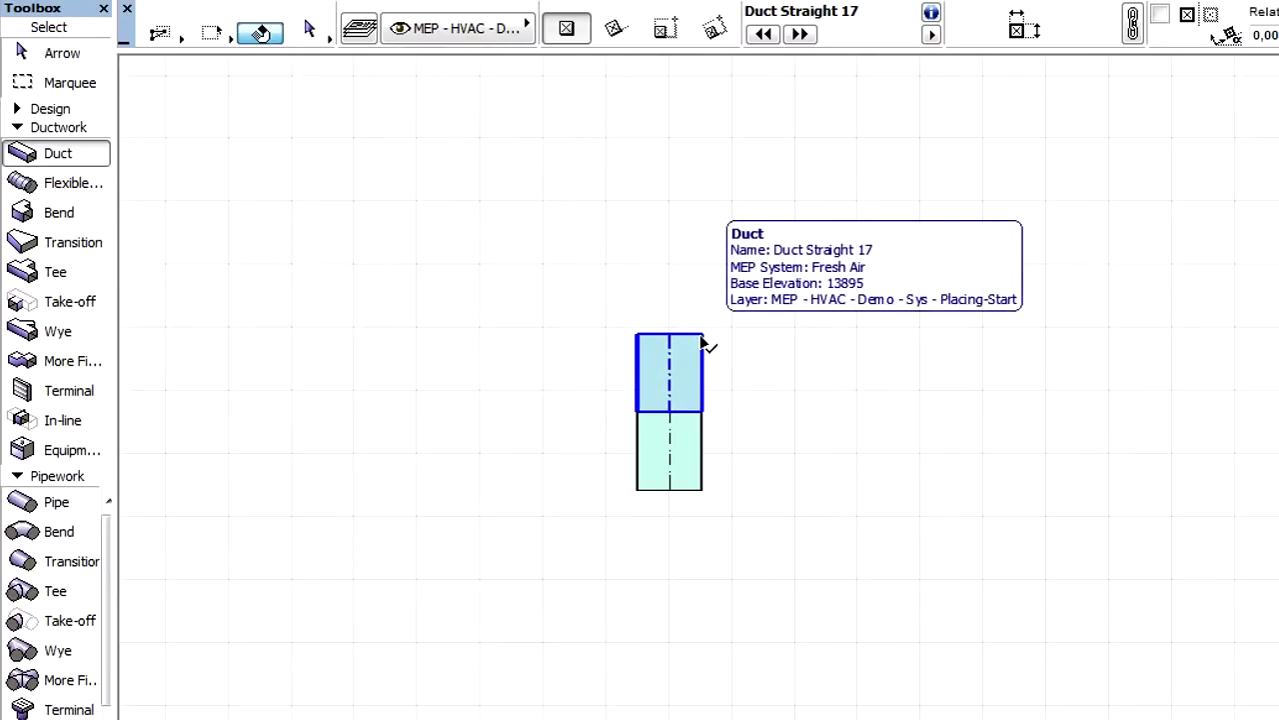
Step: Extend the duct run in plan with two more straight ducts, one at the upper end and one at the lower end
{"action": "left_click", "coordinate": [702, 344]}
{"action": "scroll", "coordinate": [661, 335], "scroll_direction": "up", "scroll_amount": 4}
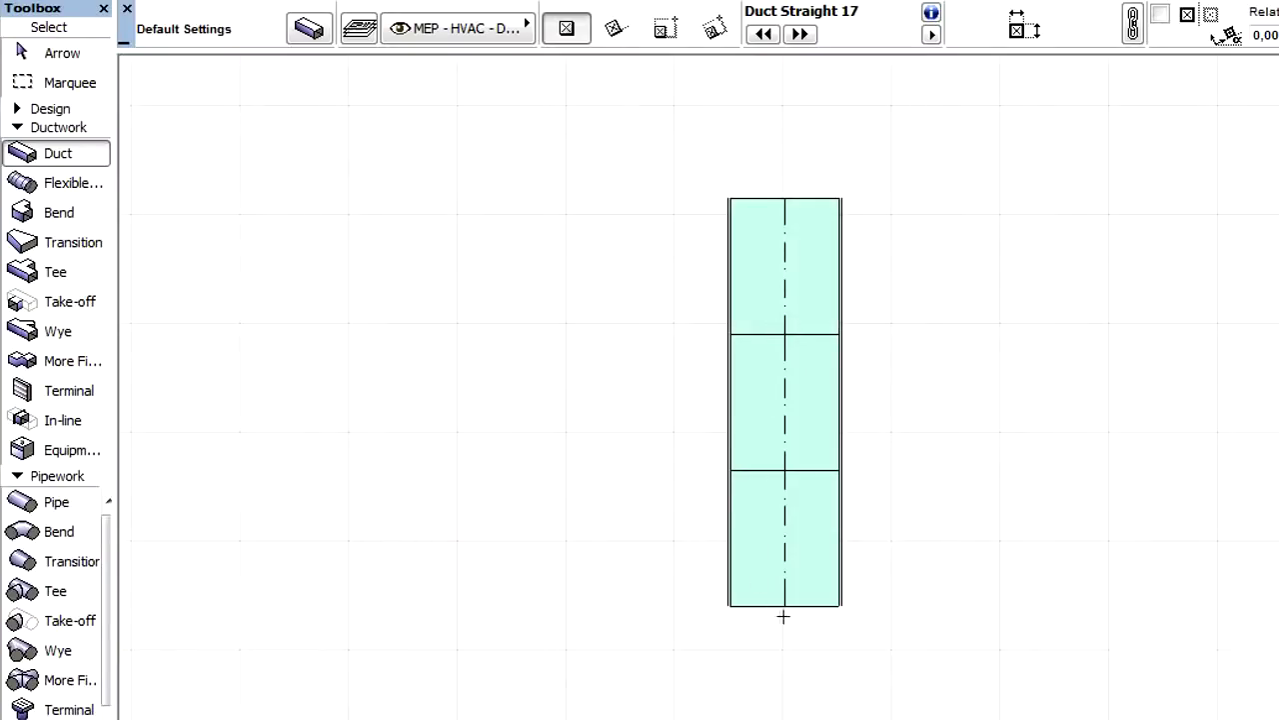
{"action": "left_click", "coordinate": [787, 603]}
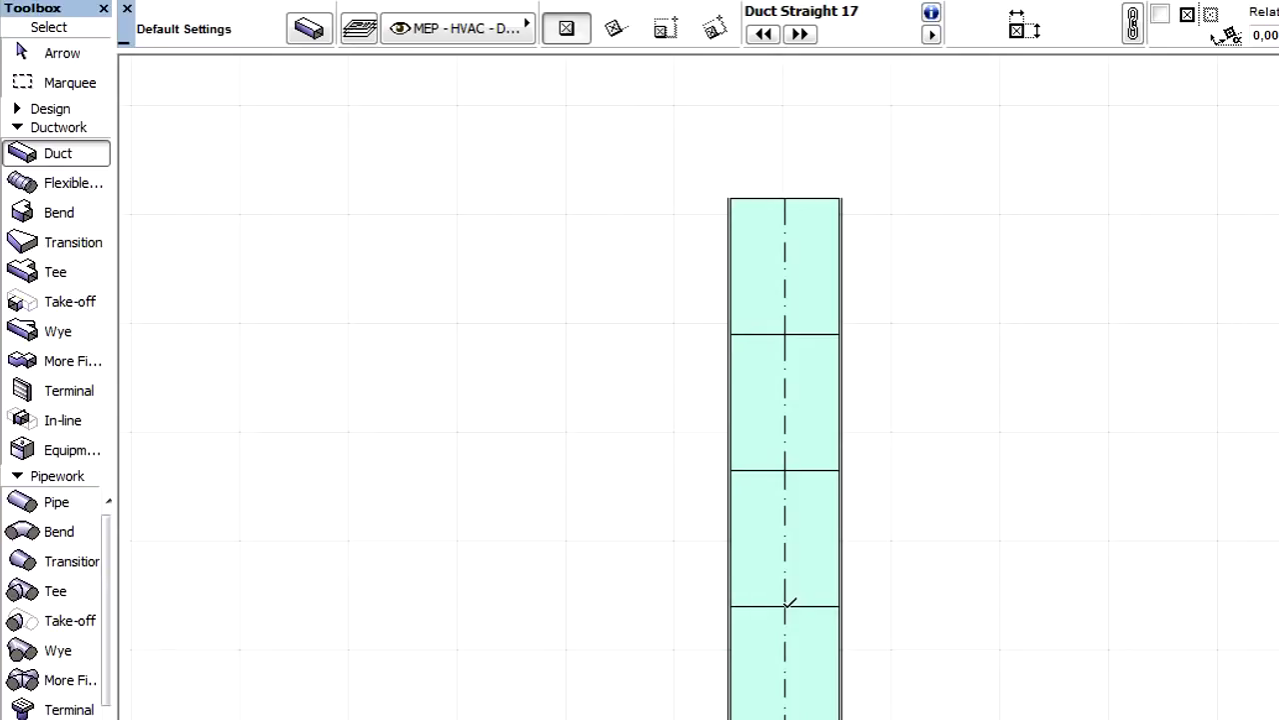
Step: Examine the duct Transition tool's default general, visualization and connection settings, including those of the Main 1 connection
{"action": "left_click", "coordinate": [101, 250]}
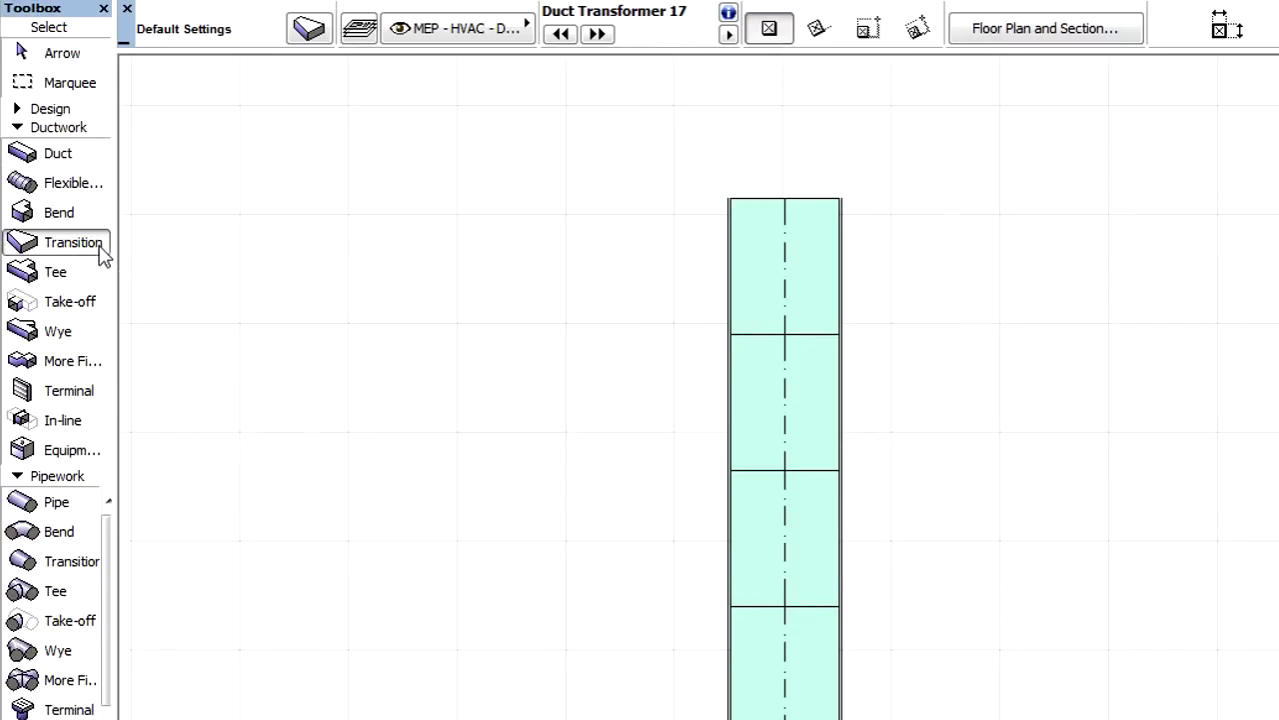
{"action": "left_click", "coordinate": [316, 35]}
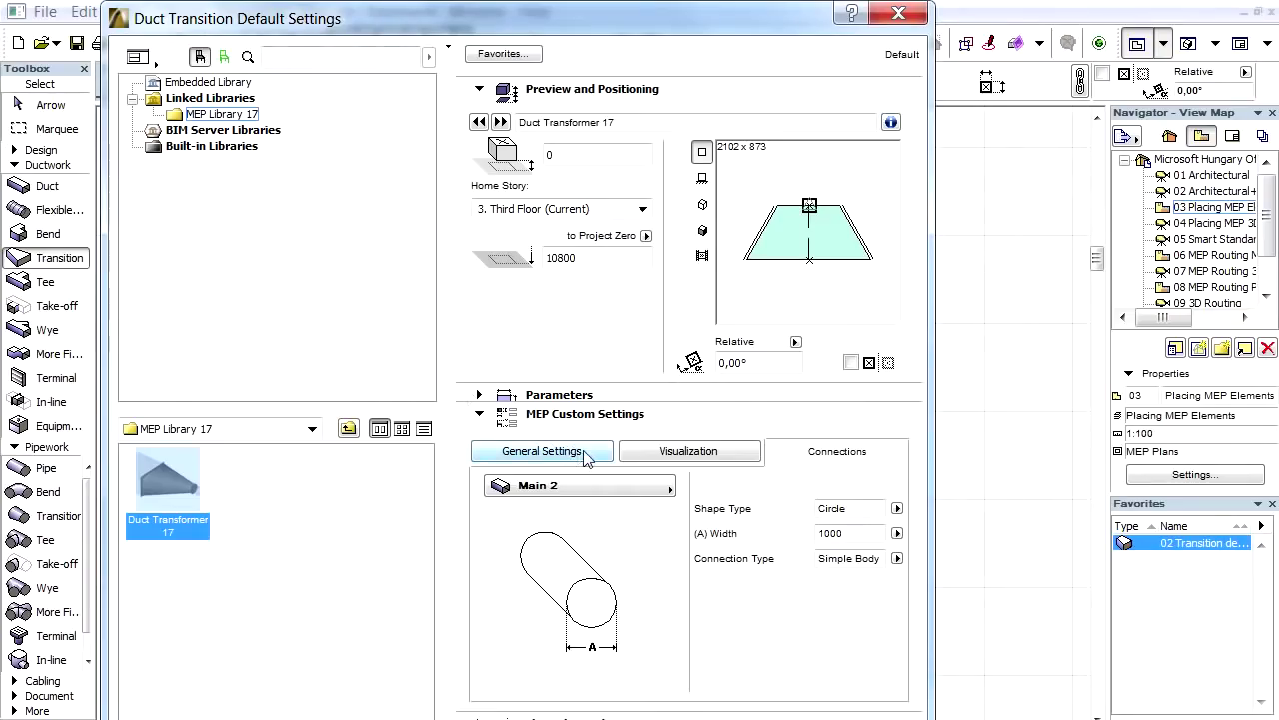
{"action": "left_click", "coordinate": [587, 456]}
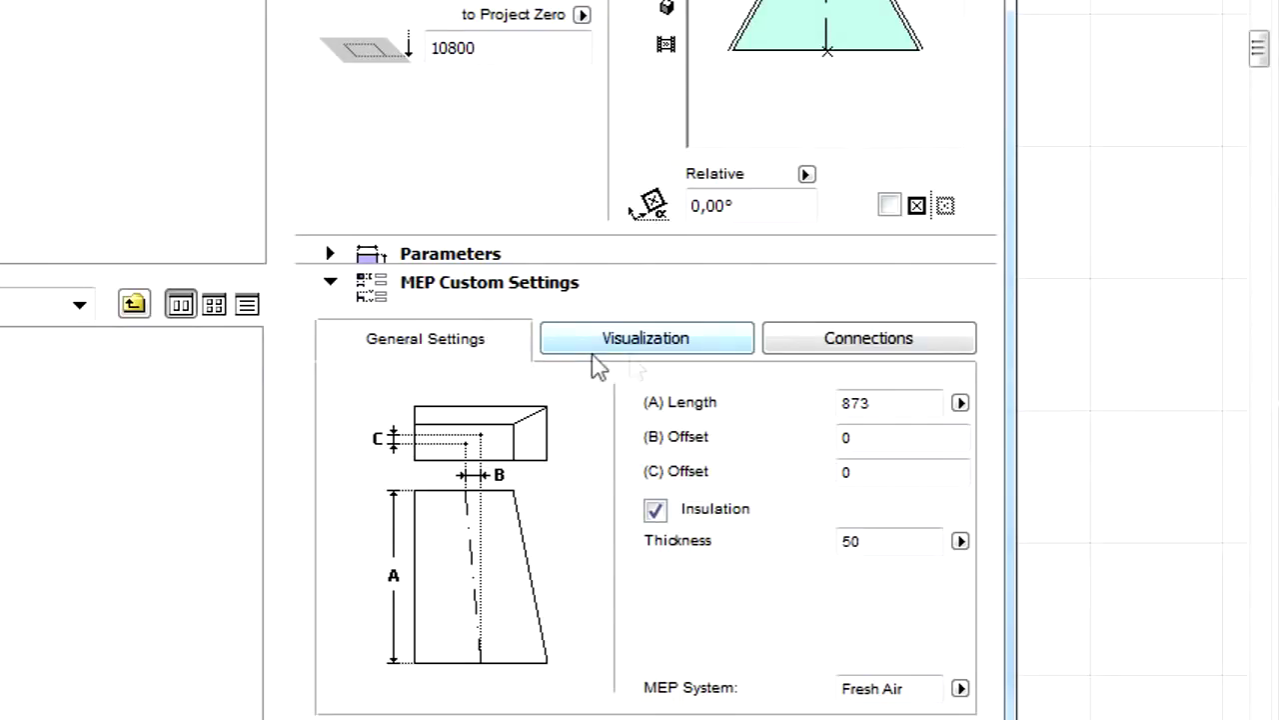
{"action": "left_click", "coordinate": [712, 347]}
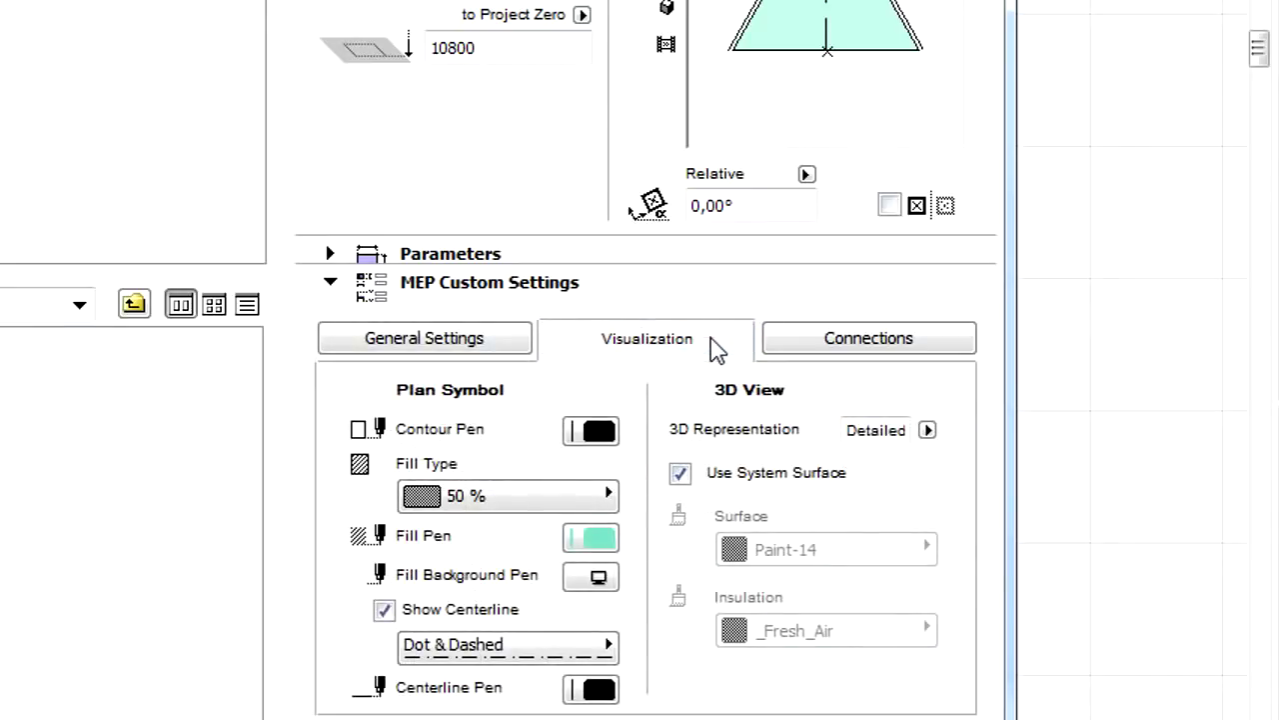
{"action": "left_click", "coordinate": [944, 352]}
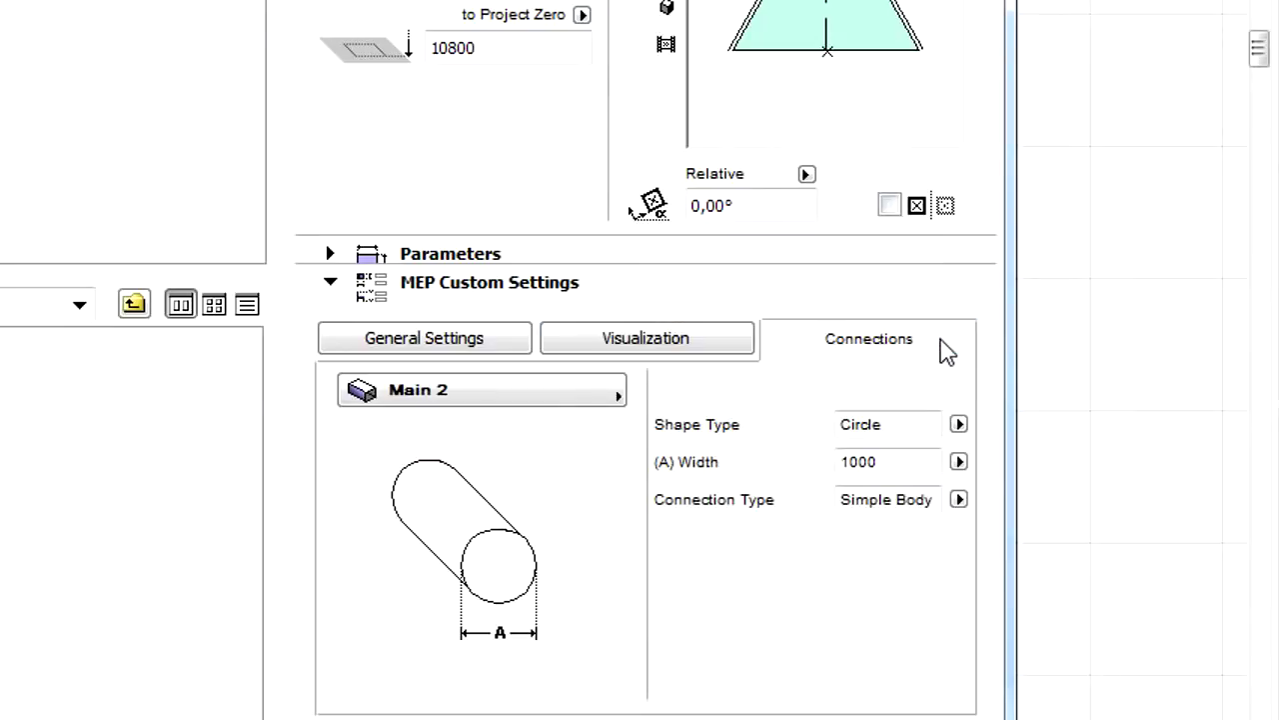
{"action": "left_click", "coordinate": [596, 403]}
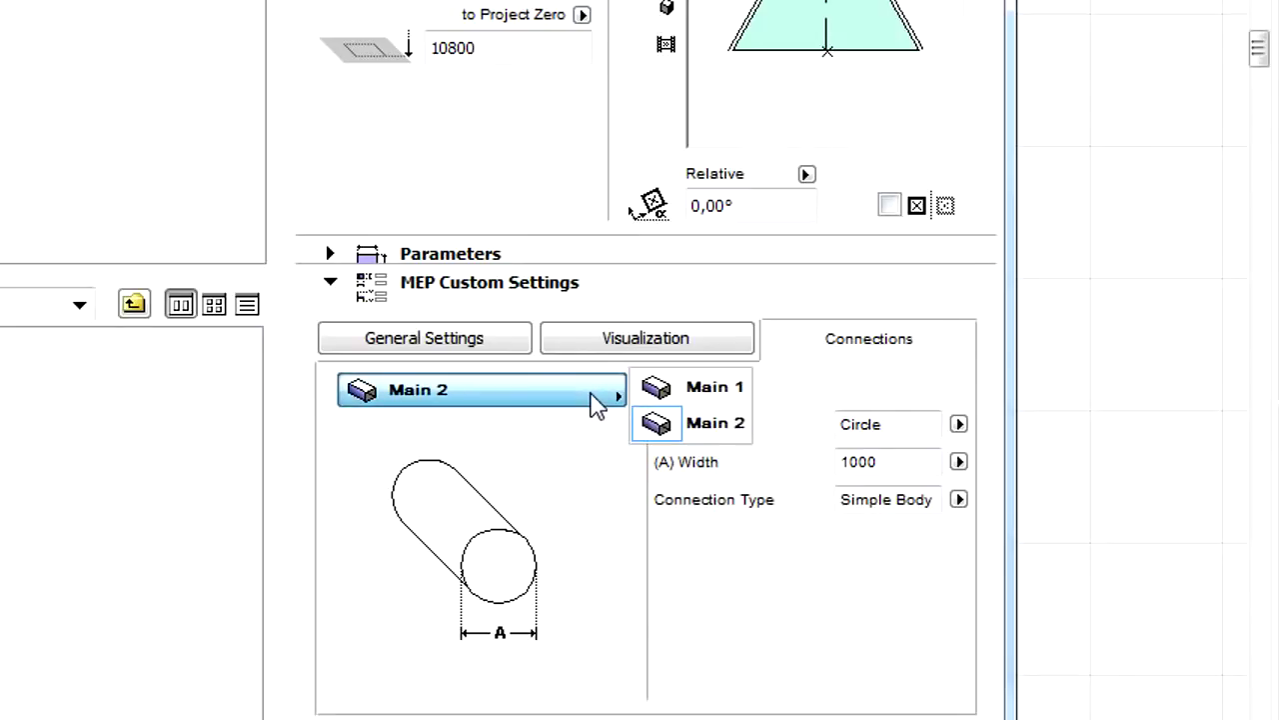
{"action": "left_click", "coordinate": [722, 390]}
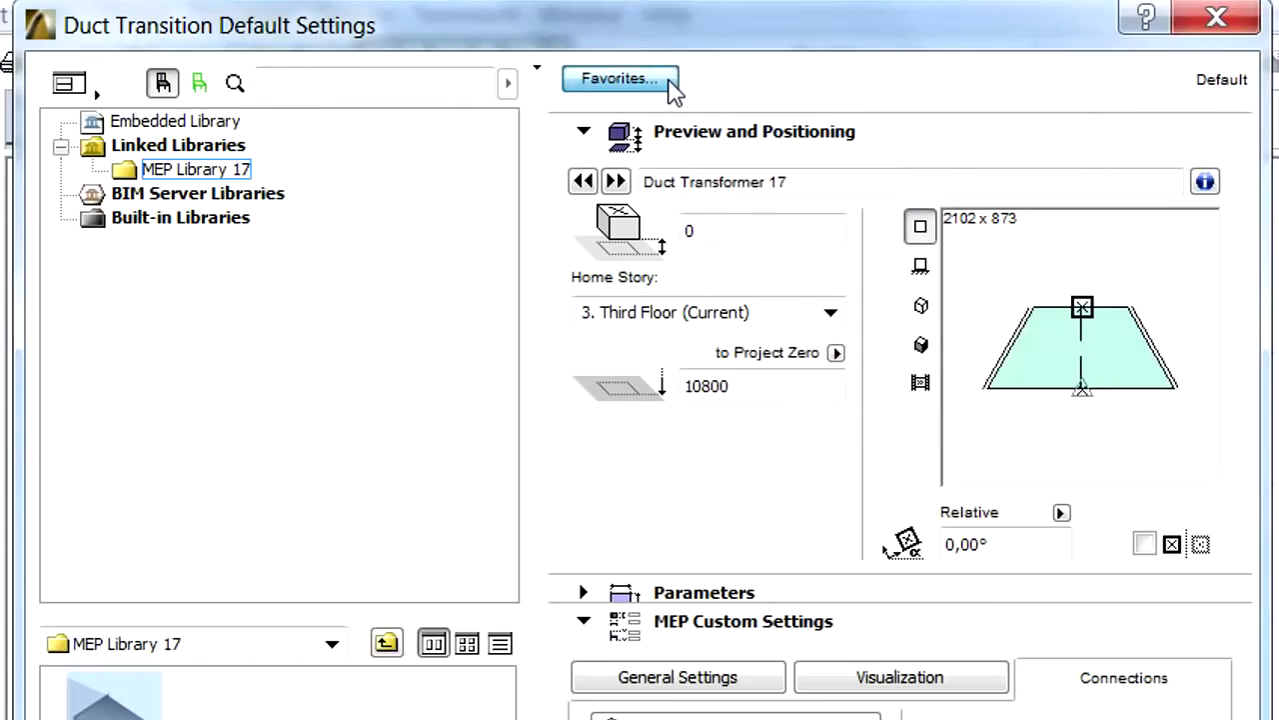
Step: Apply the 02 Transition demo favorite to the transition defaults and place the transition at the duct run's upper end
{"action": "left_click", "coordinate": [612, 78]}
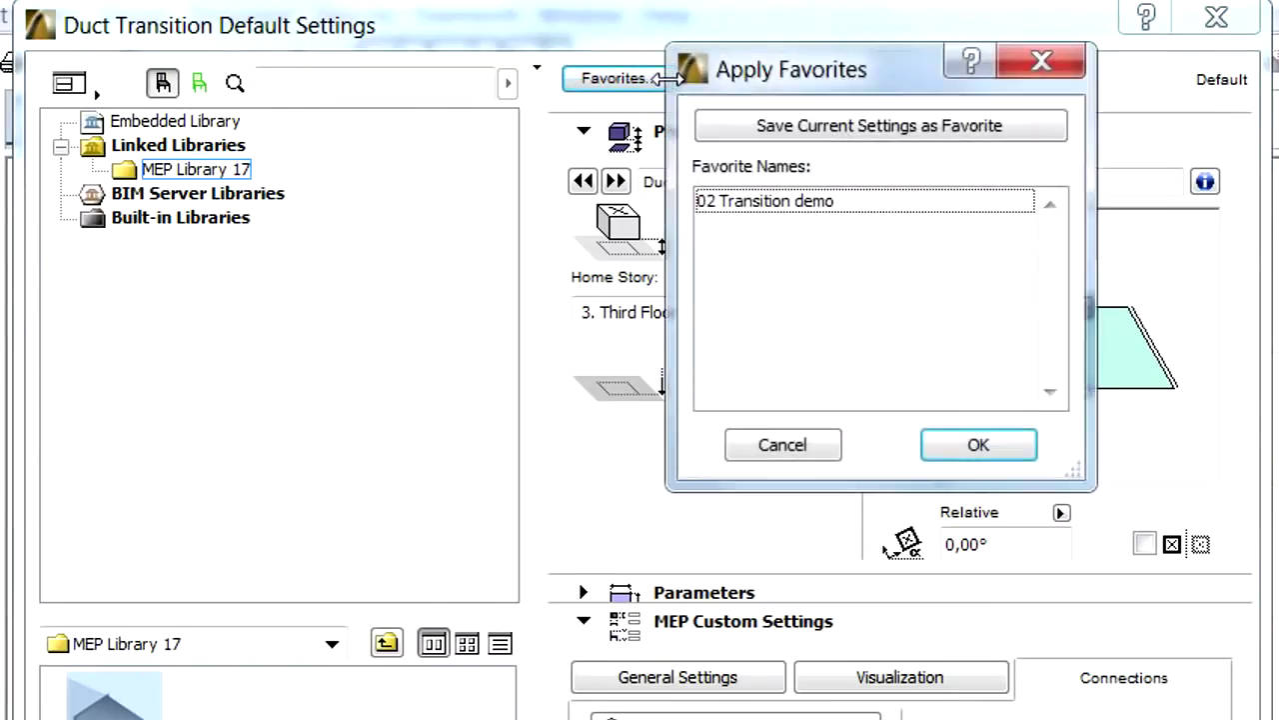
{"action": "left_click", "coordinate": [845, 205]}
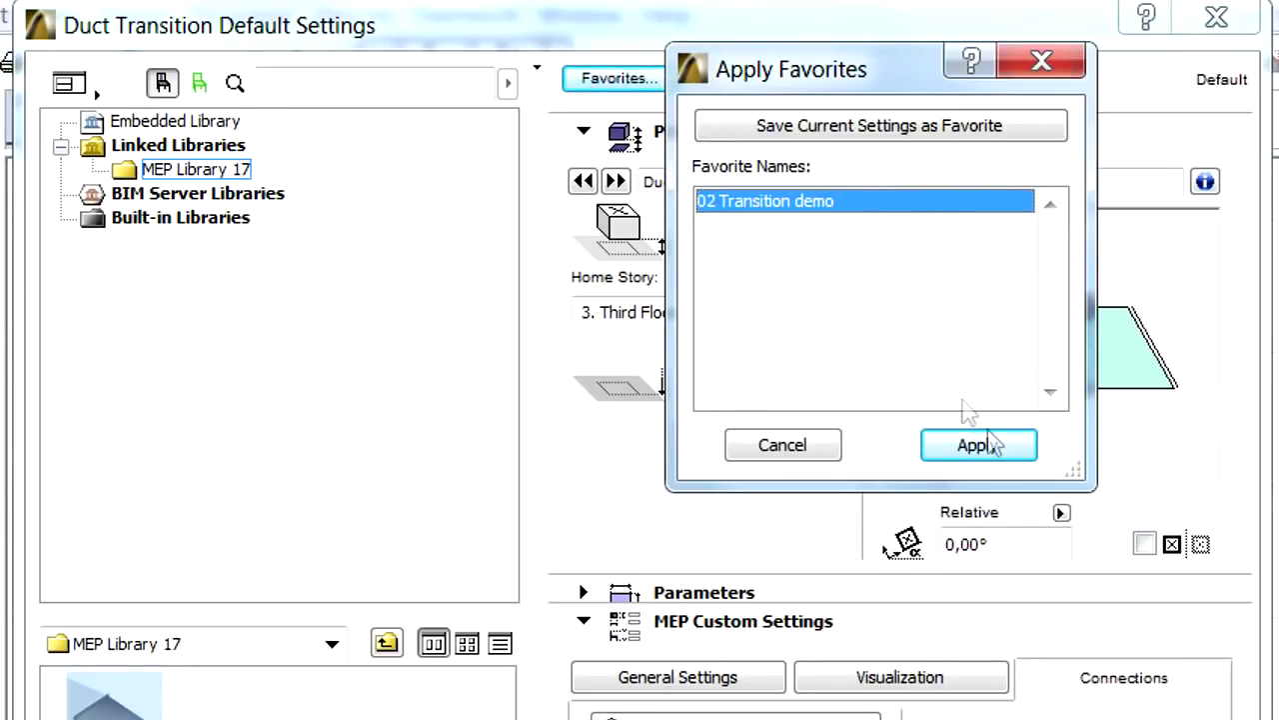
{"action": "left_click", "coordinate": [1021, 450]}
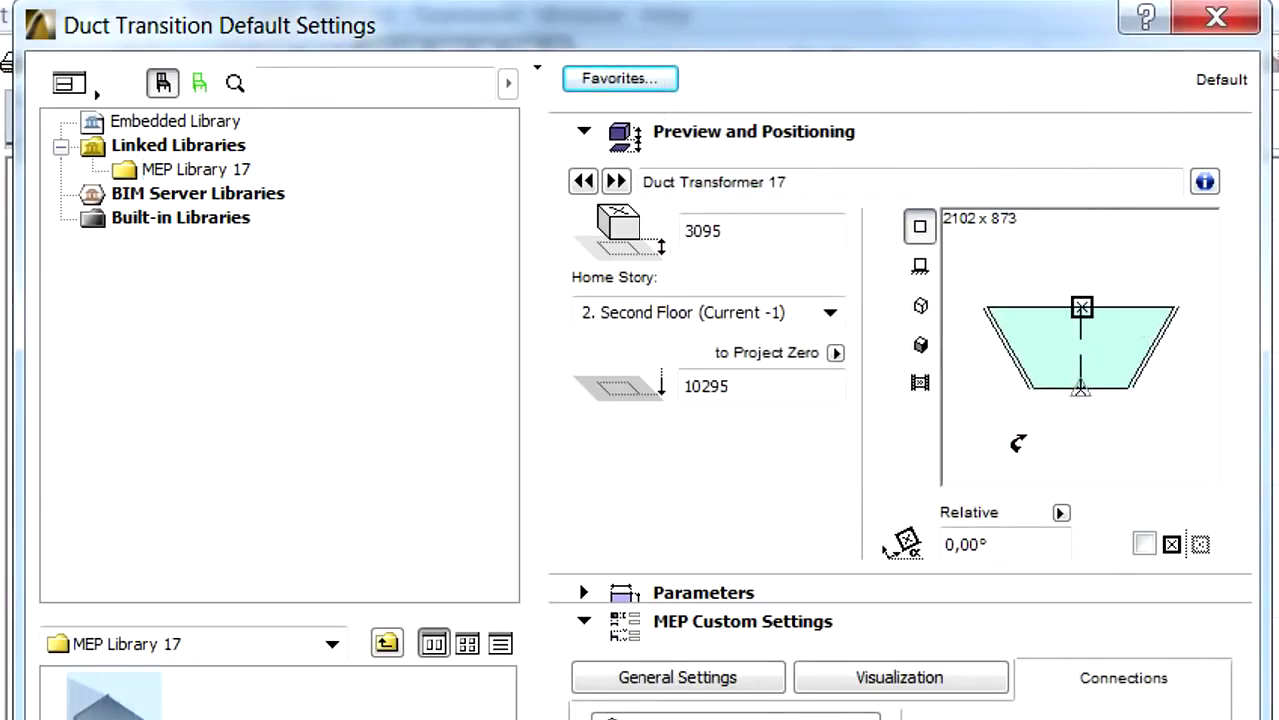
{"action": "key", "text": "Return"}
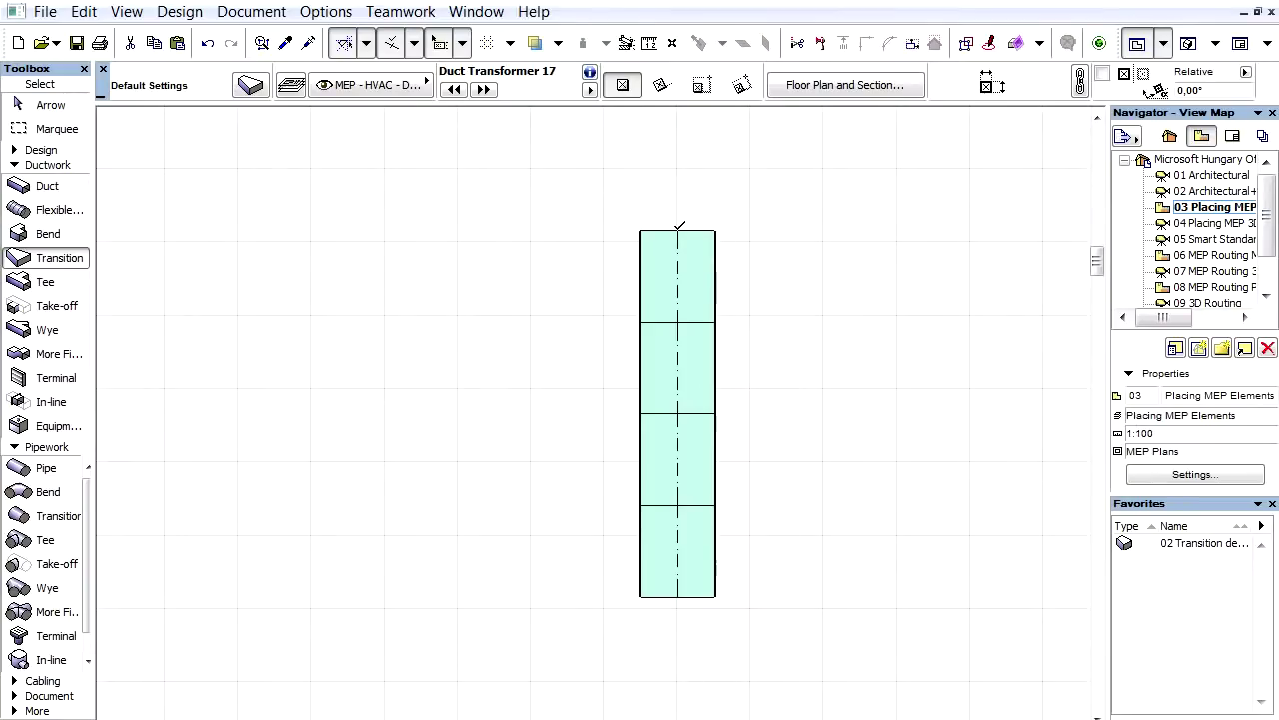
{"action": "left_click", "coordinate": [679, 228]}
Step: Open the 04 Placing MEP 3D view and connect a straight duct to the open narrow end of the transition
{"action": "double_click", "coordinate": [1240, 224]}
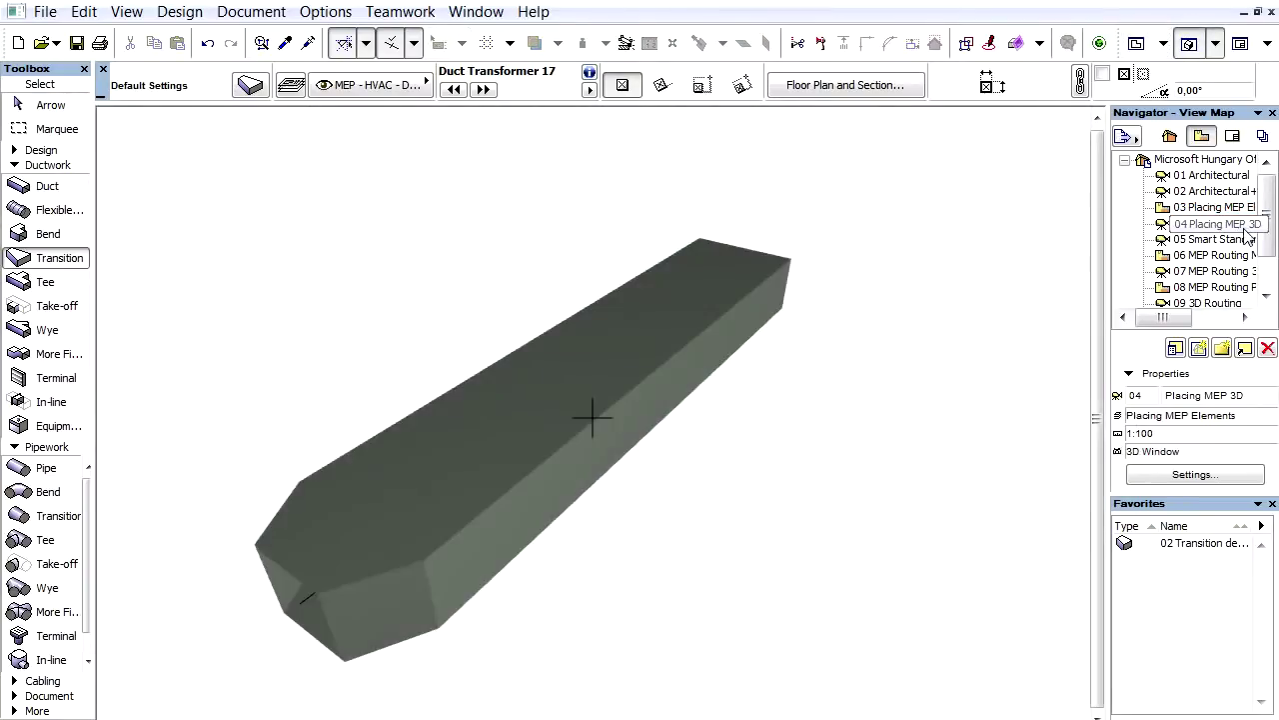
{"action": "left_click", "coordinate": [50, 188]}
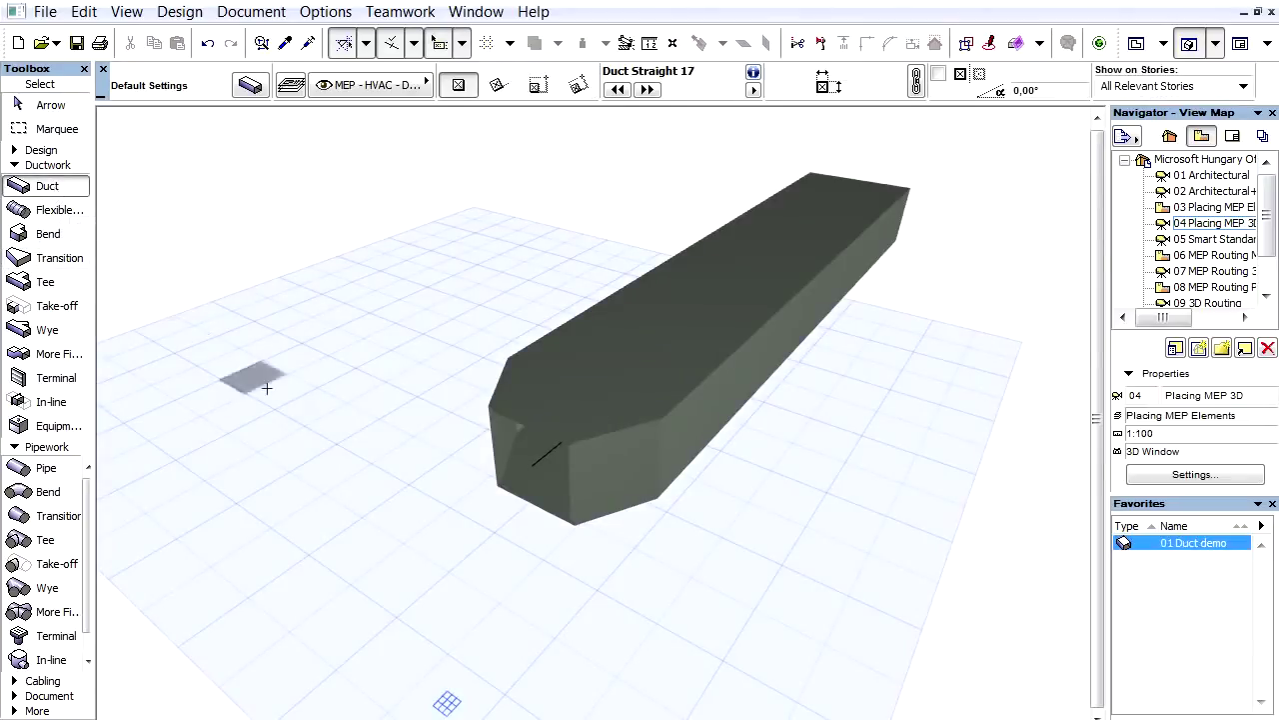
{"action": "left_click", "coordinate": [537, 463]}
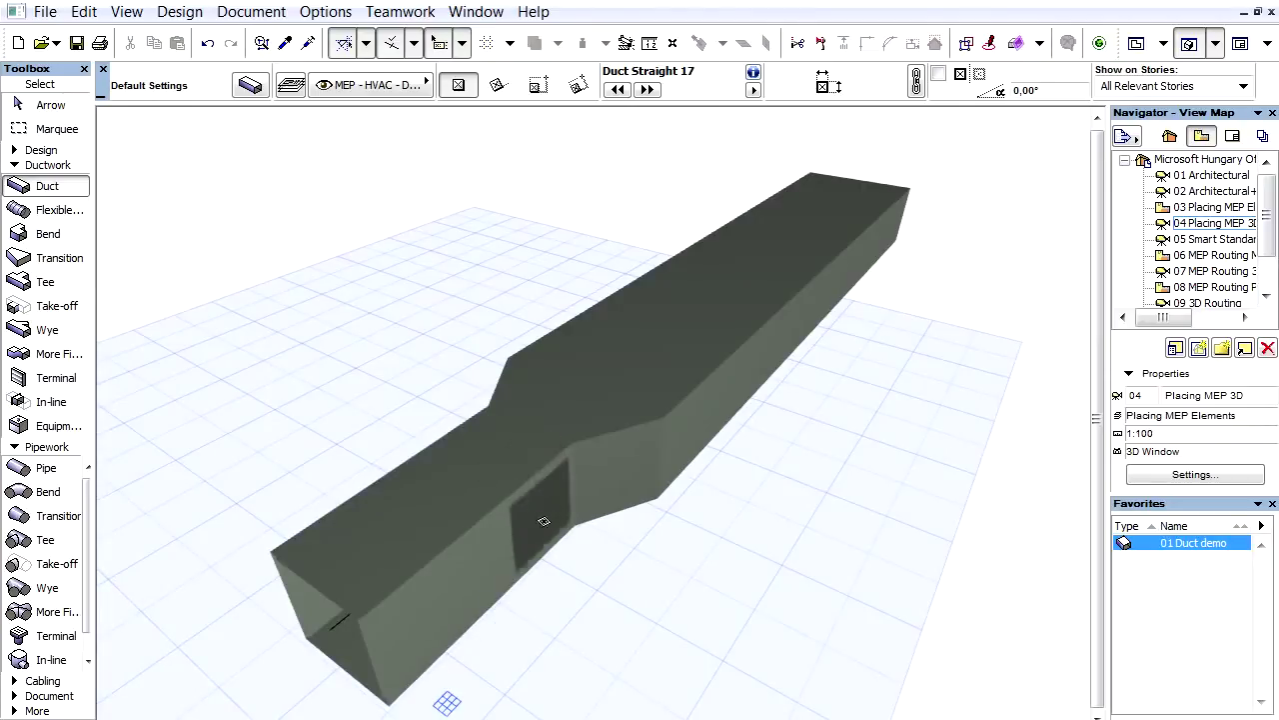
{"action": "key", "text": "ctrl+z"}
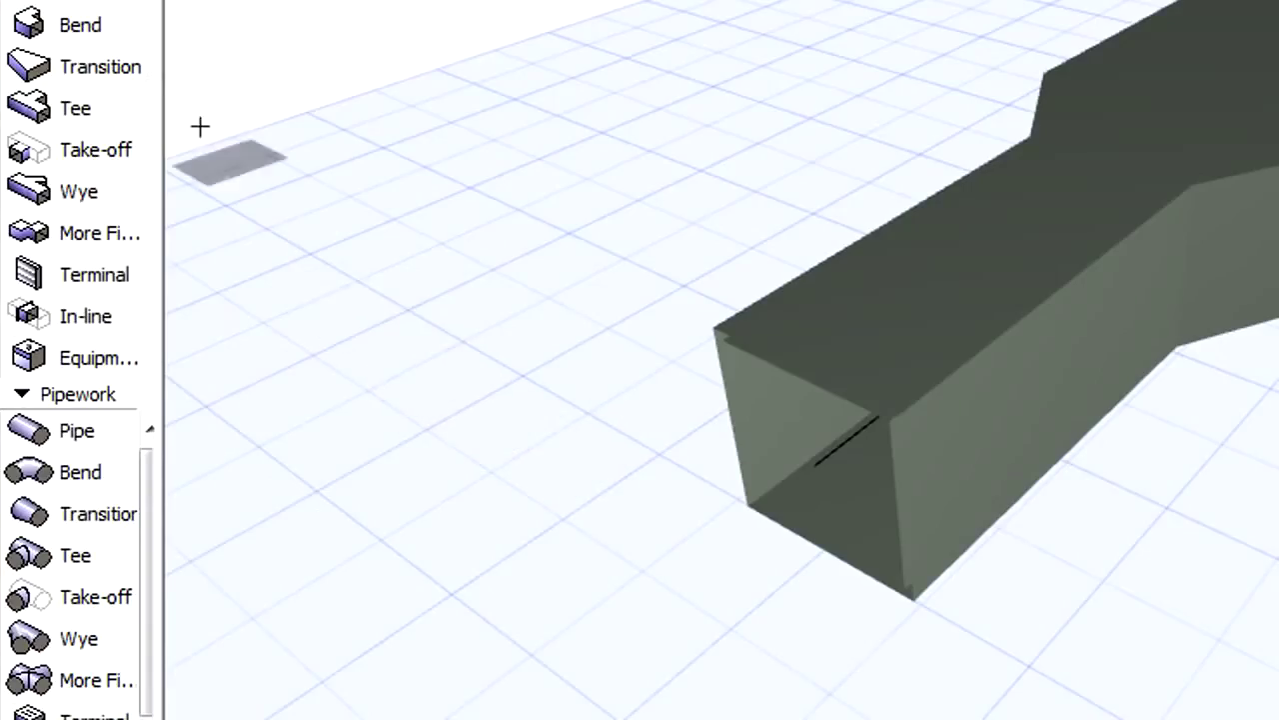
Step: Connect a duct bend to the open end of the new straight duct, turning the run downward
{"action": "left_click", "coordinate": [119, 34]}
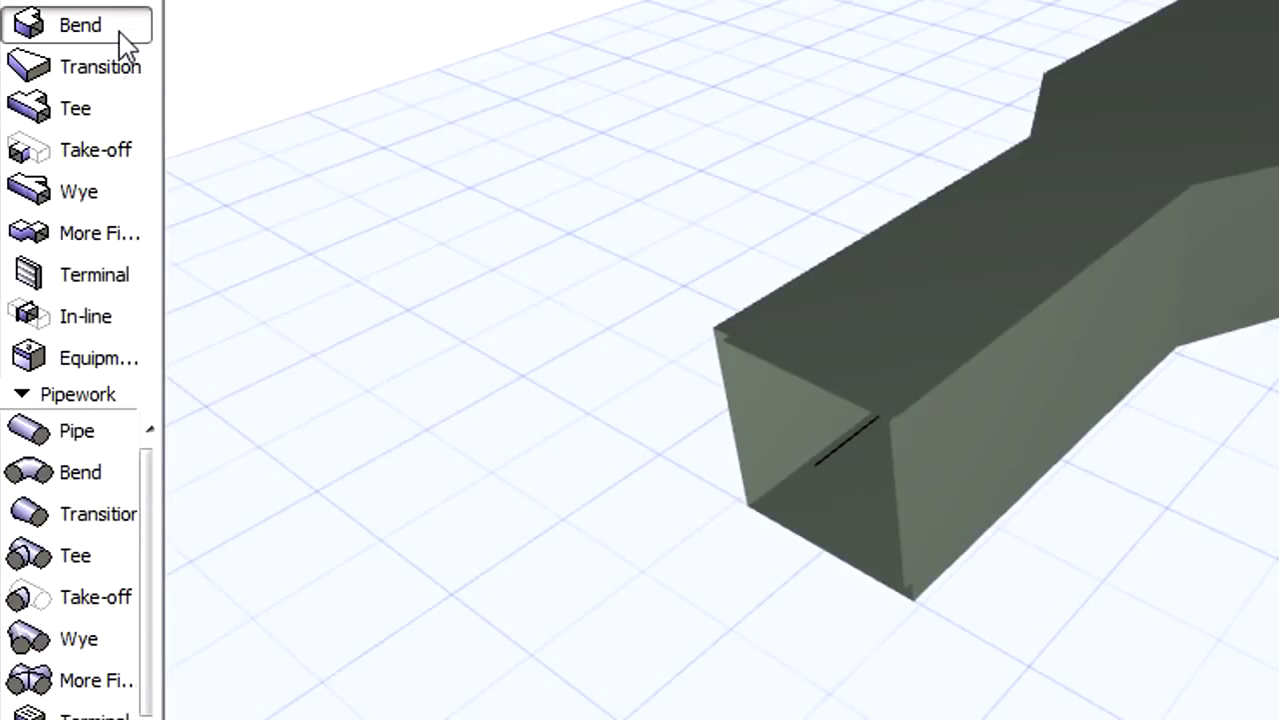
{"action": "left_click", "coordinate": [817, 466]}
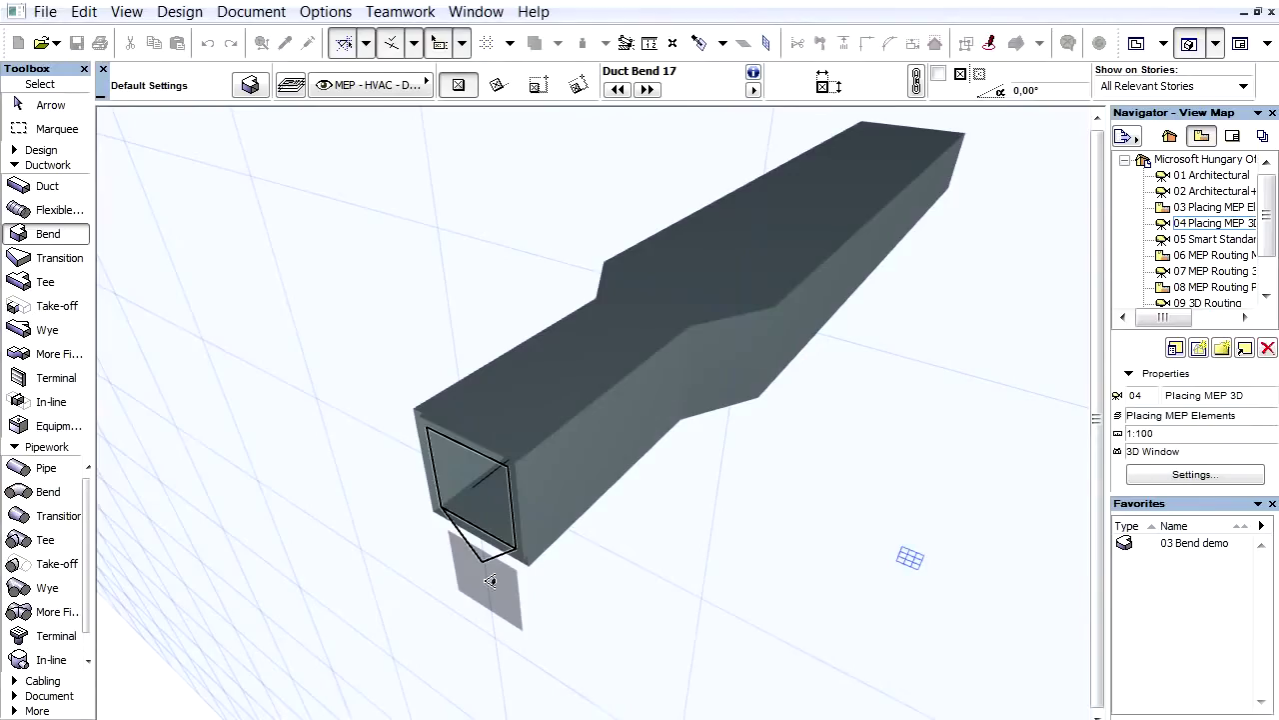
{"action": "left_click", "coordinate": [490, 580]}
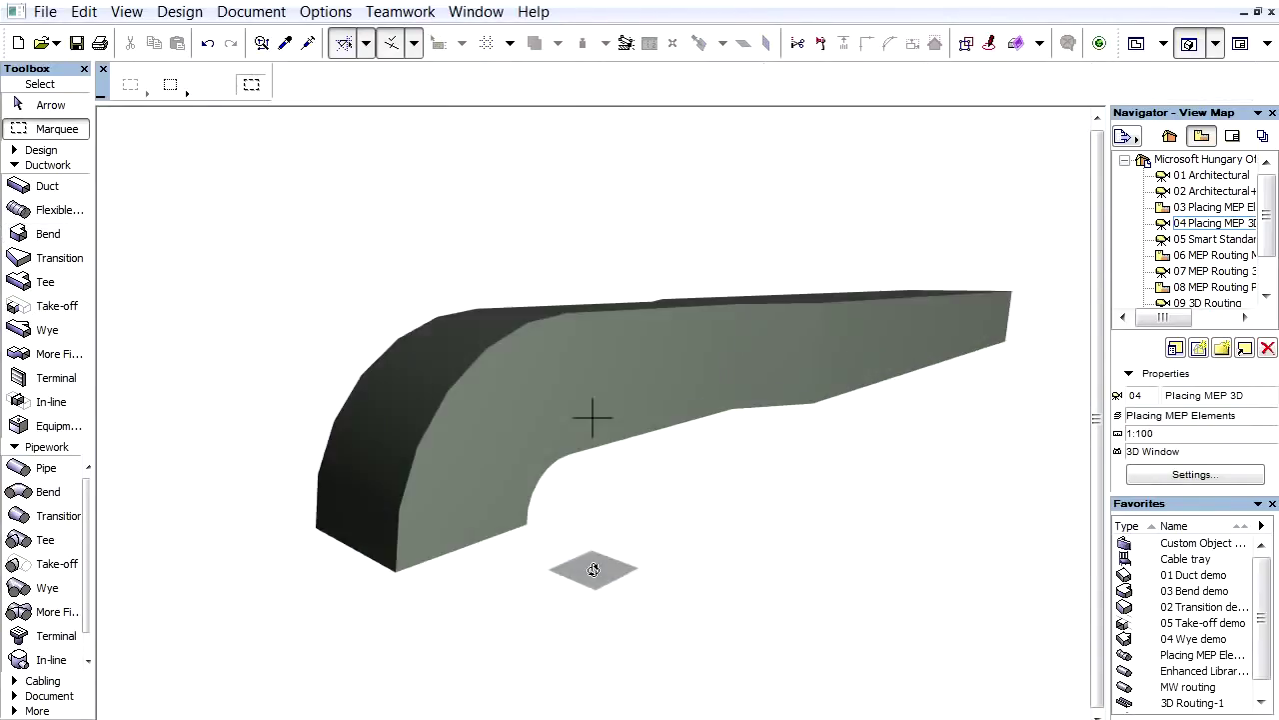
{"action": "left_click_drag", "start_coordinate": [592, 569], "coordinate": [613, 484]}
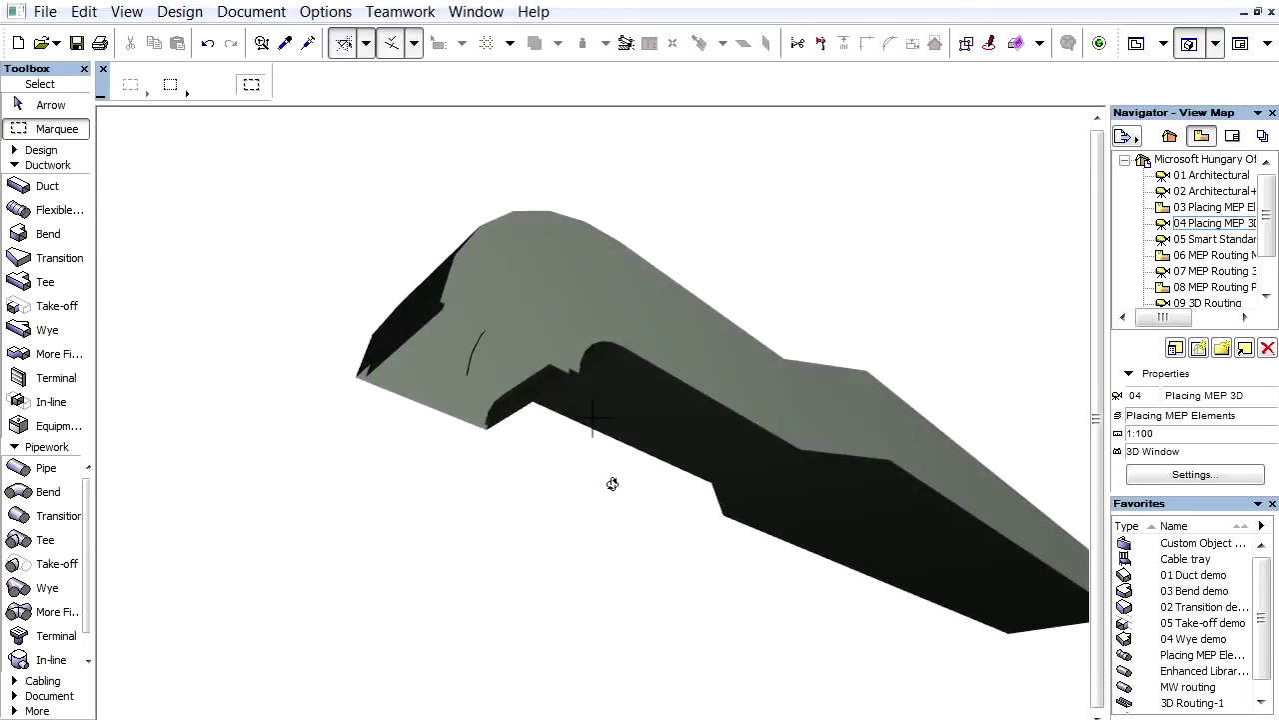
Step: Connect a straight duct to the bend's open end so the run continues downward
{"action": "left_click", "coordinate": [47, 186]}
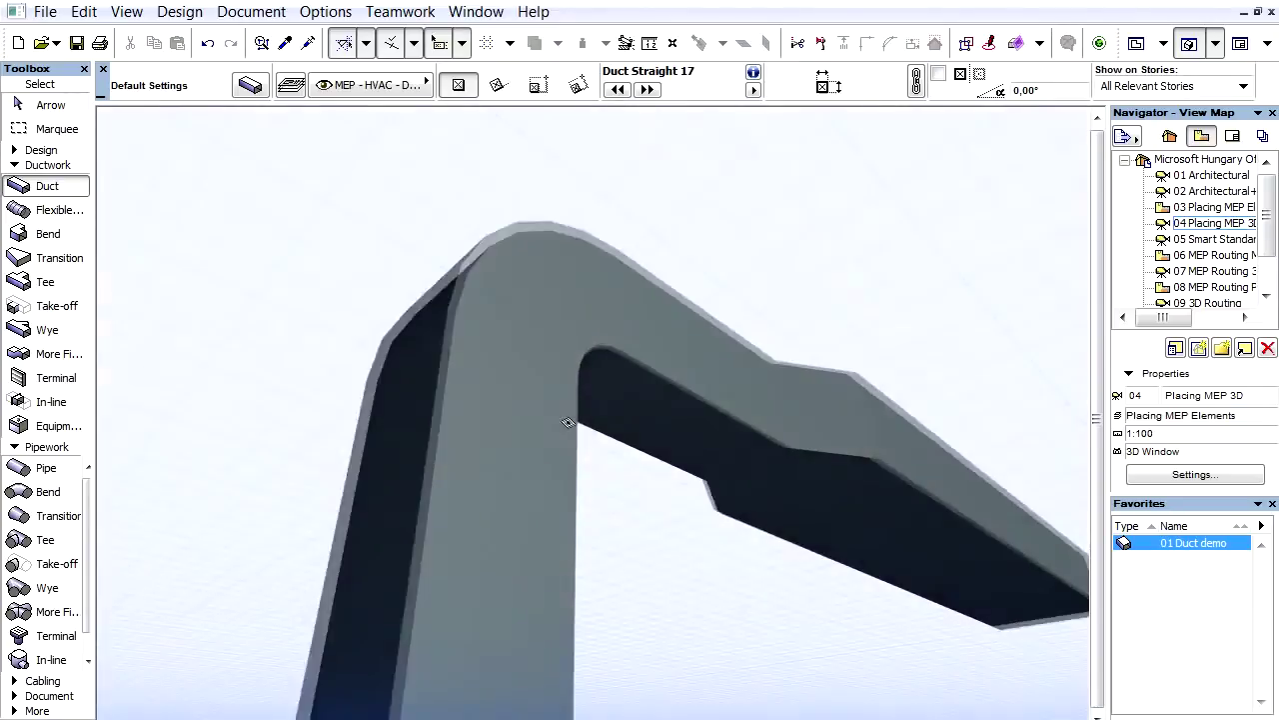
{"action": "scroll", "coordinate": [567, 423], "scroll_direction": "down", "scroll_amount": 3}
{"action": "mouse_move", "coordinate": [579, 434]}
{"action": "left_mouse_down"}
{"action": "mouse_move", "coordinate": [611, 473]}
{"action": "mouse_move", "coordinate": [614, 450]}
{"action": "left_mouse_up"}
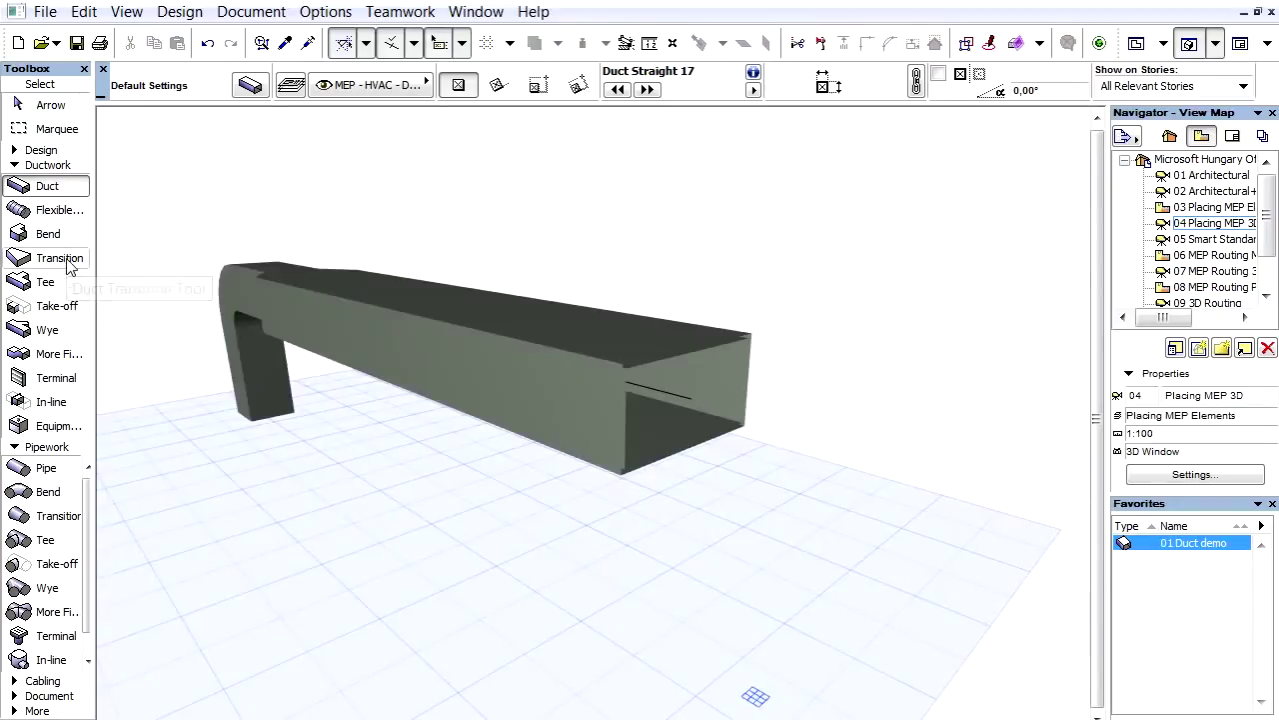
Step: Set the transition's Main 2 connection shape to Circle and attach the transition to the wide open end of the duct run
{"action": "left_click", "coordinate": [68, 262]}
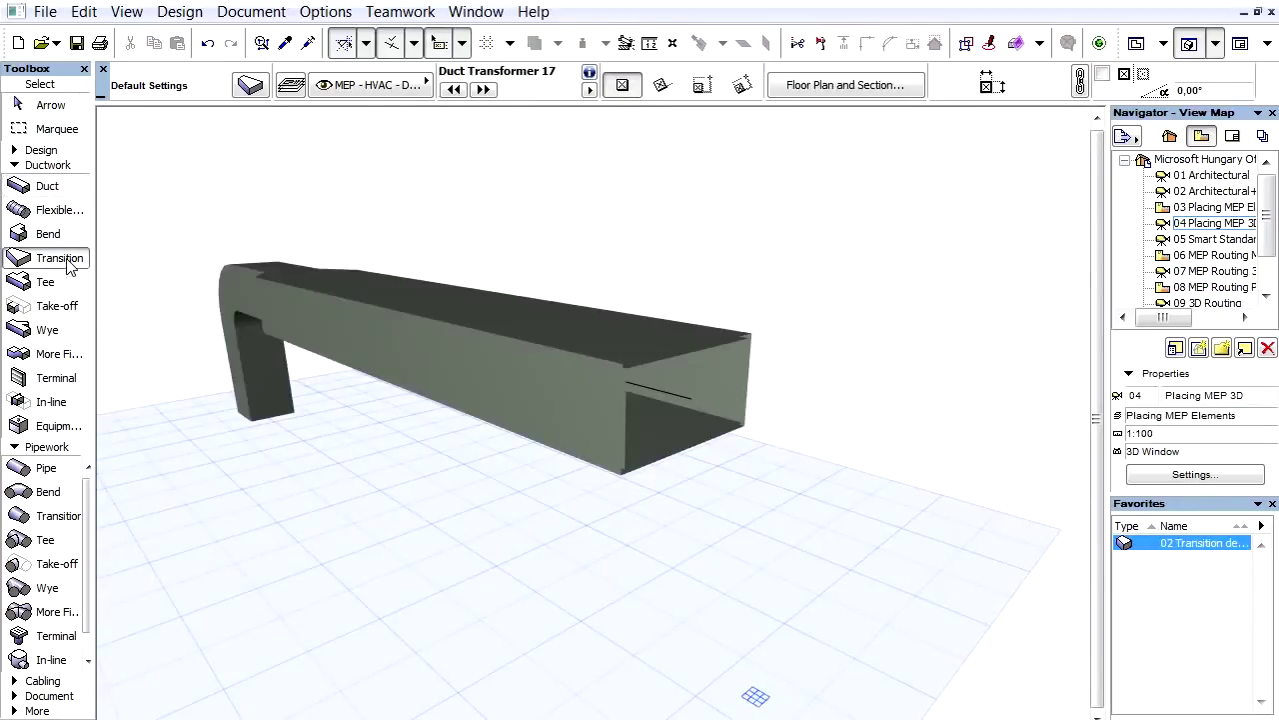
{"action": "left_click", "coordinate": [252, 87]}
{"action": "left_click", "coordinate": [545, 90]}
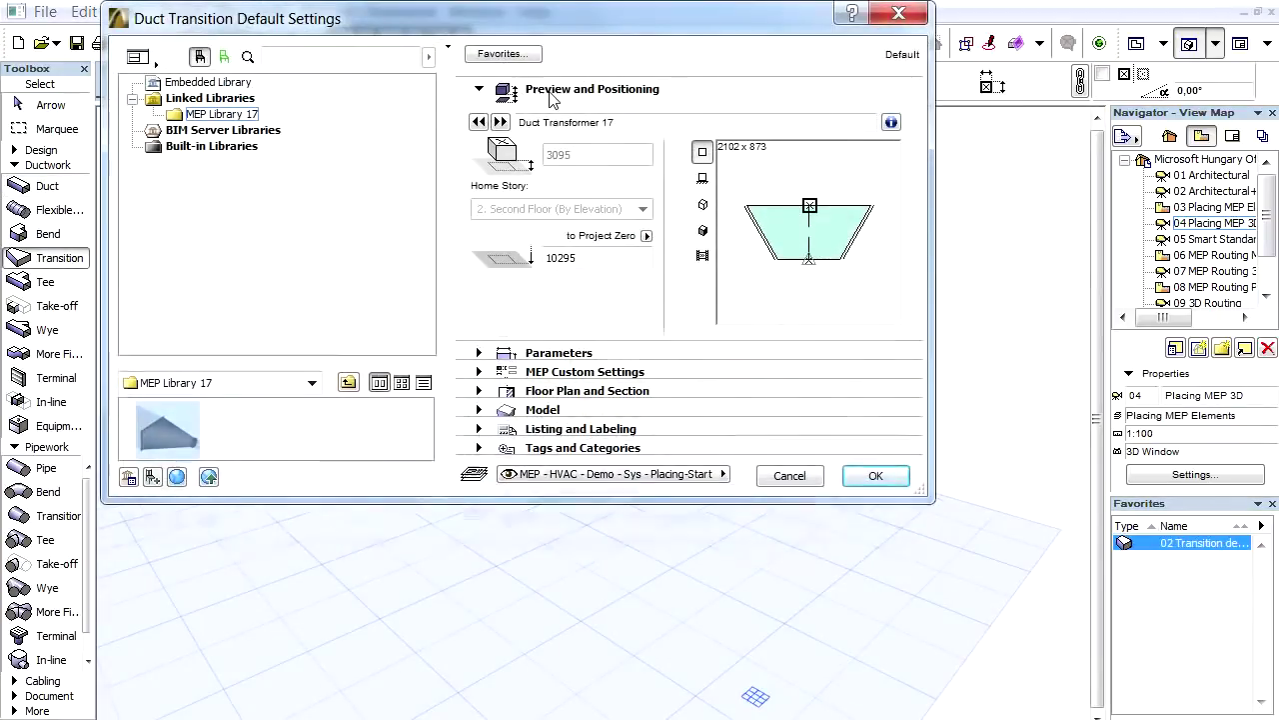
{"action": "left_click", "coordinate": [562, 124]}
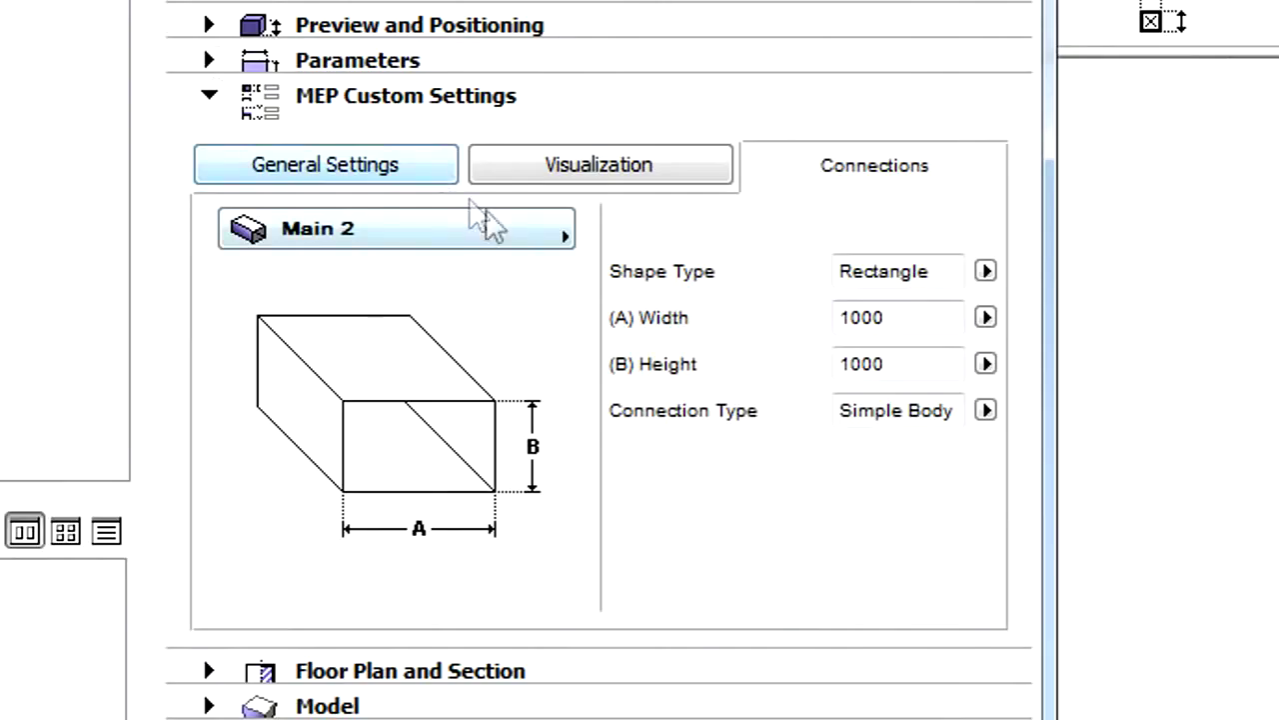
{"action": "left_click", "coordinate": [493, 220]}
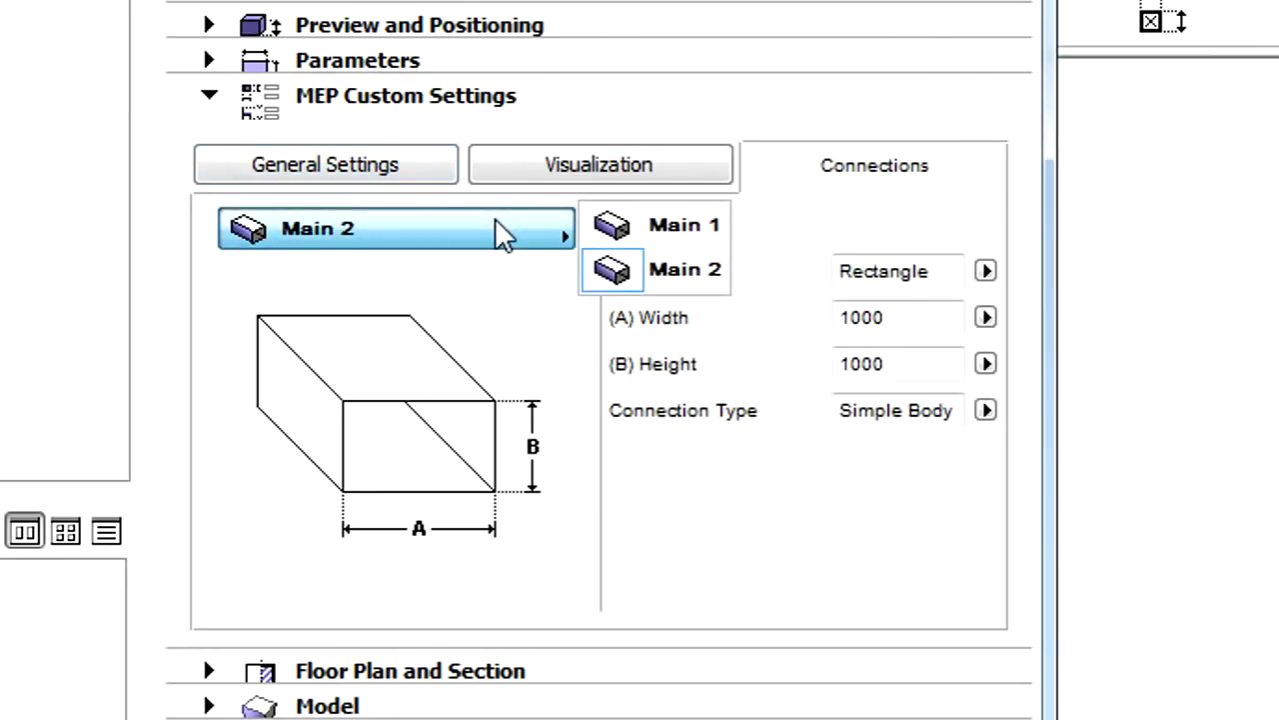
{"action": "left_click", "coordinate": [510, 235]}
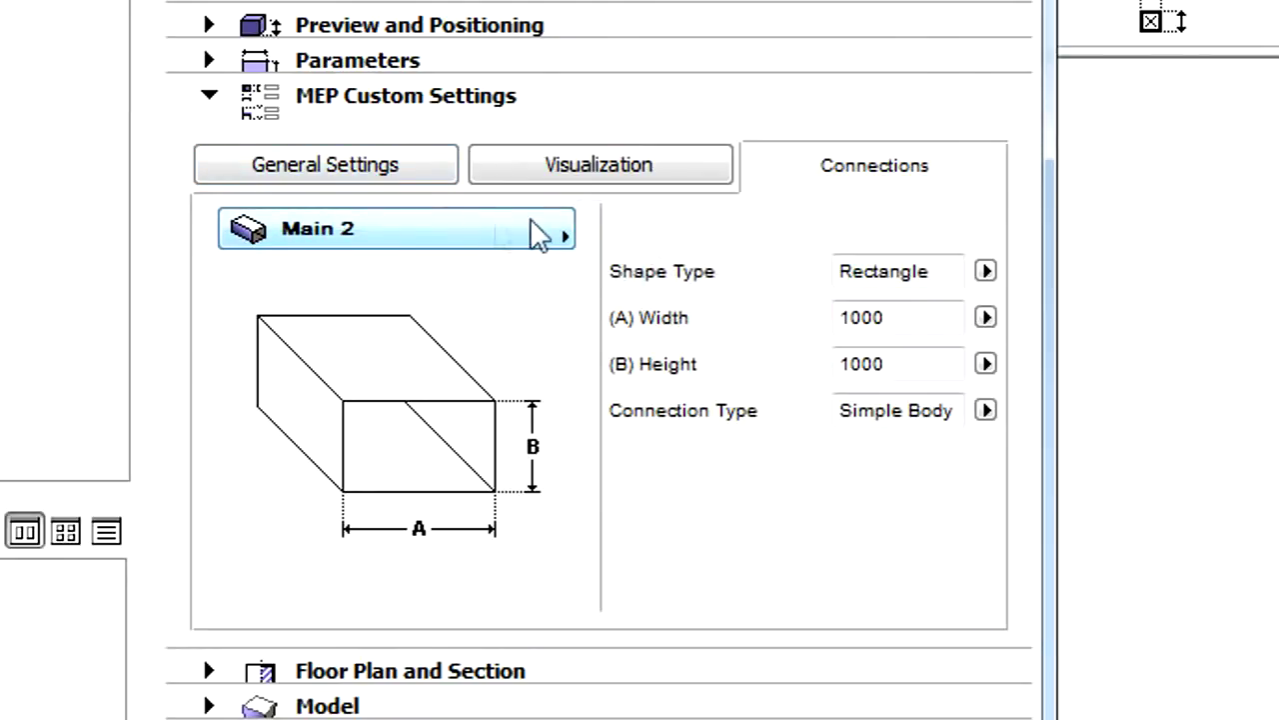
{"action": "left_click", "coordinate": [987, 270]}
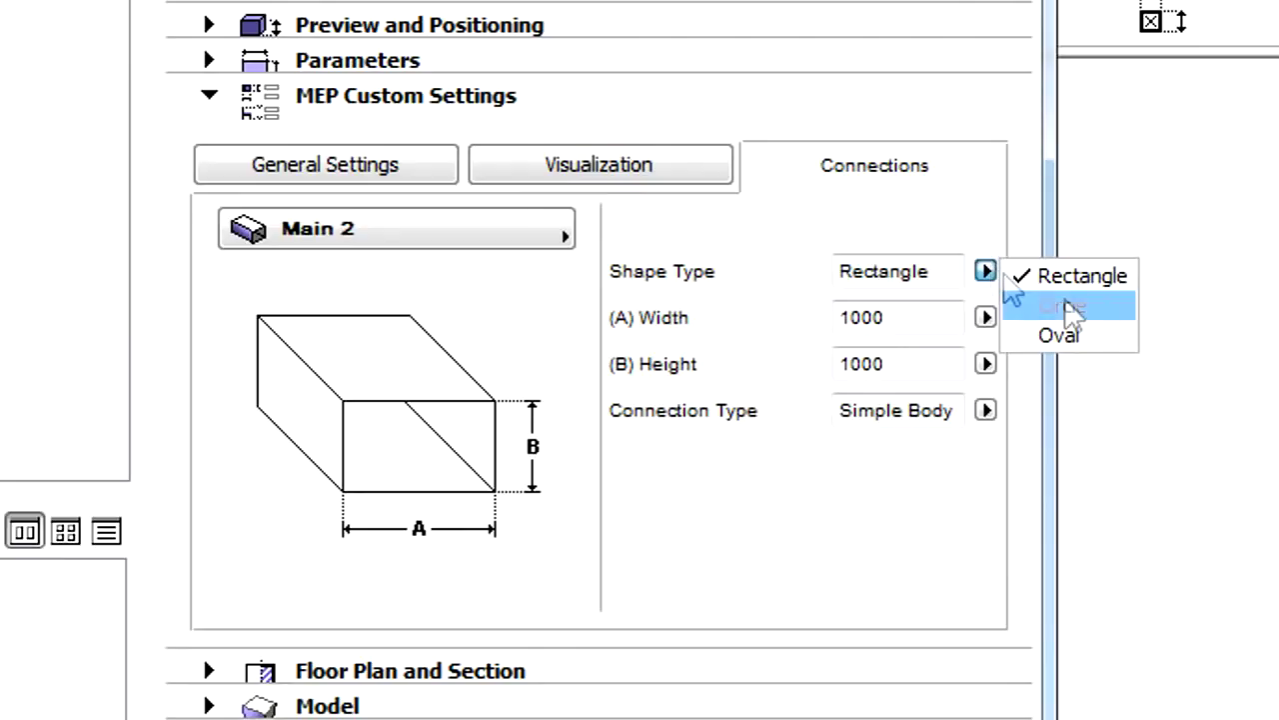
{"action": "left_click", "coordinate": [1015, 307]}
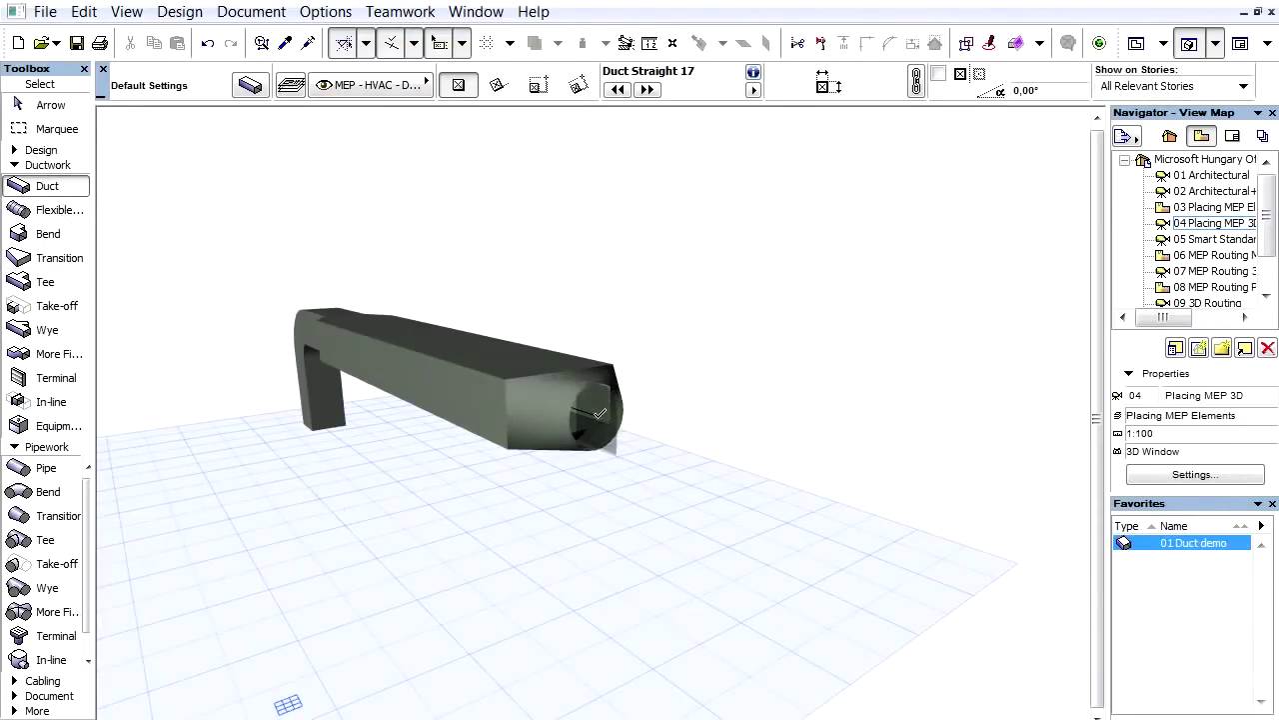
Step: Connect a straight duct to the circular end of the new transition
{"action": "left_click", "coordinate": [600, 413]}
{"action": "left_click", "coordinate": [723, 452]}
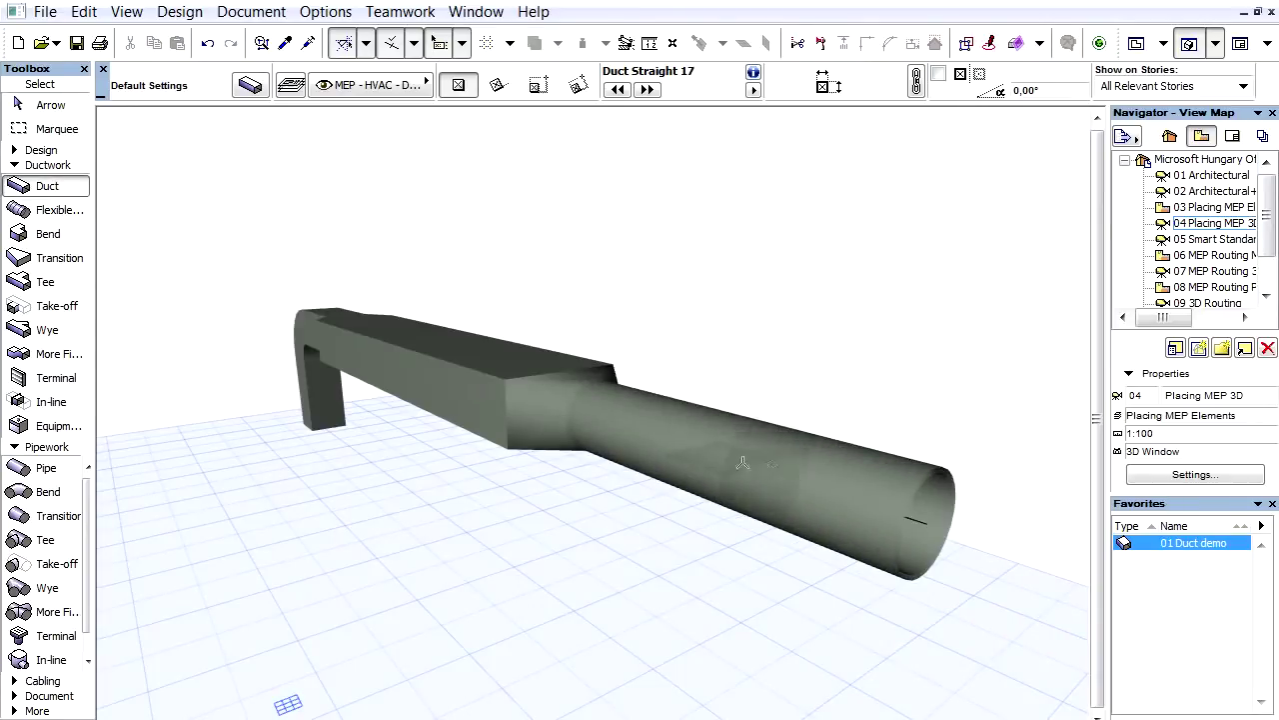
Step: Open the 03 Placing MEP Elements plan view and connect a duct wye to the lower end of the run
{"action": "double_click", "coordinate": [1190, 207]}
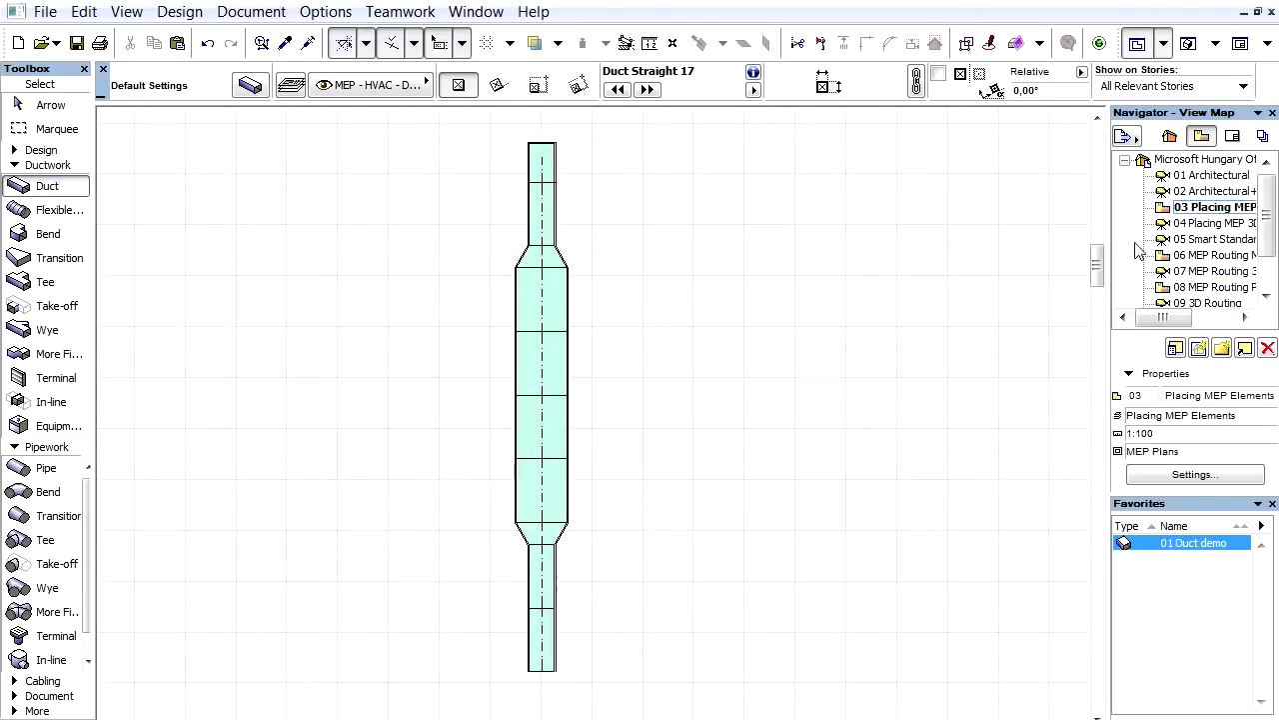
{"action": "left_click", "coordinate": [47, 329]}
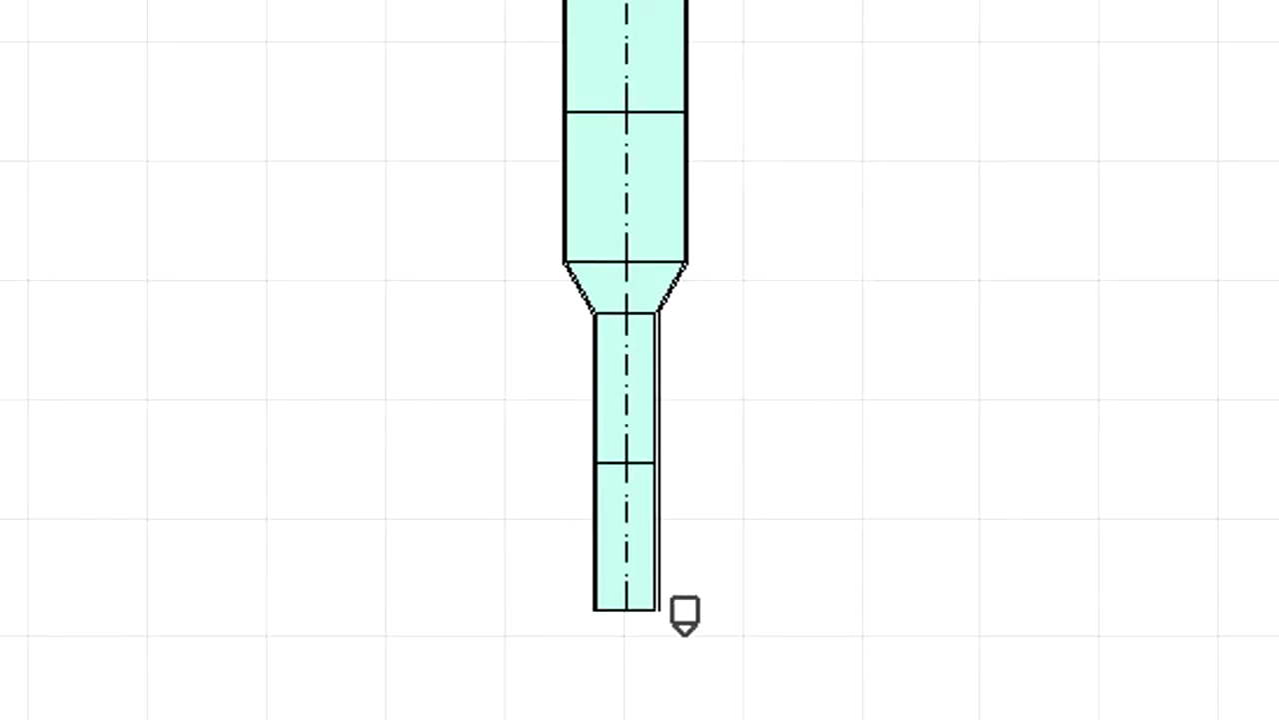
{"action": "left_click", "coordinate": [685, 615]}
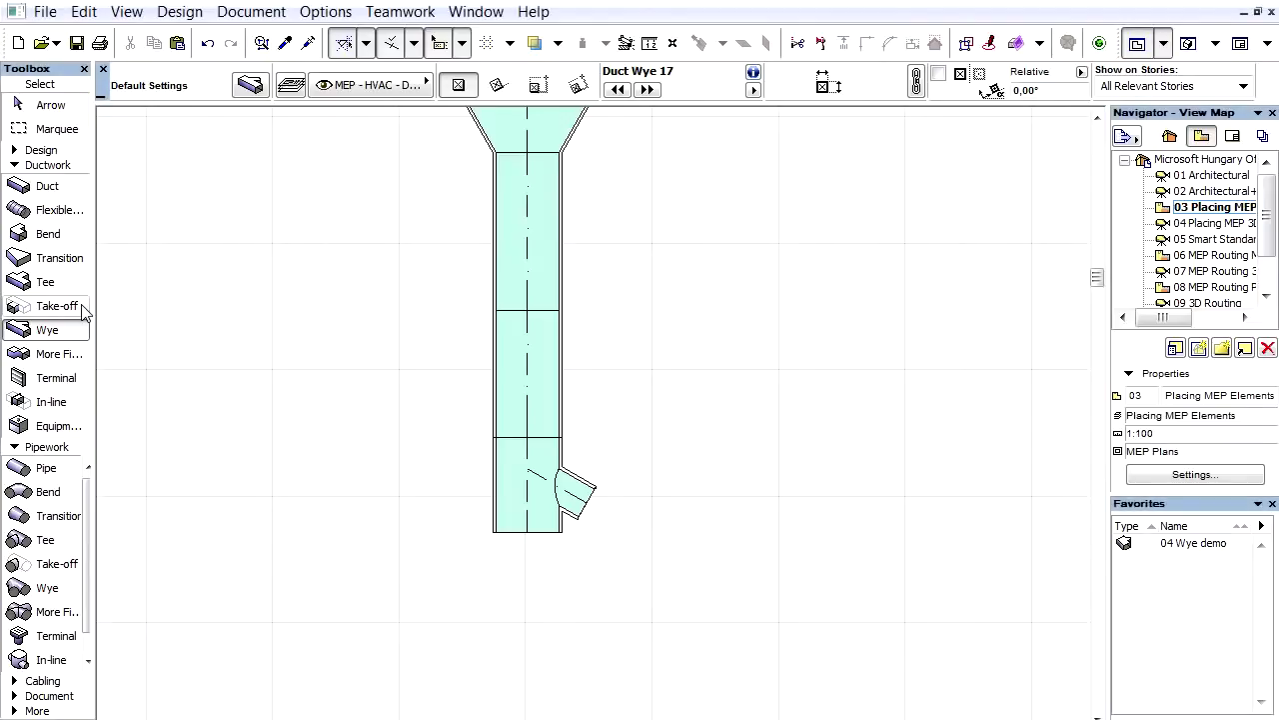
Step: Place a duct take-off on the straight duct just above the wye, branching away on the side opposite the wye's branch
{"action": "left_click", "coordinate": [84, 312]}
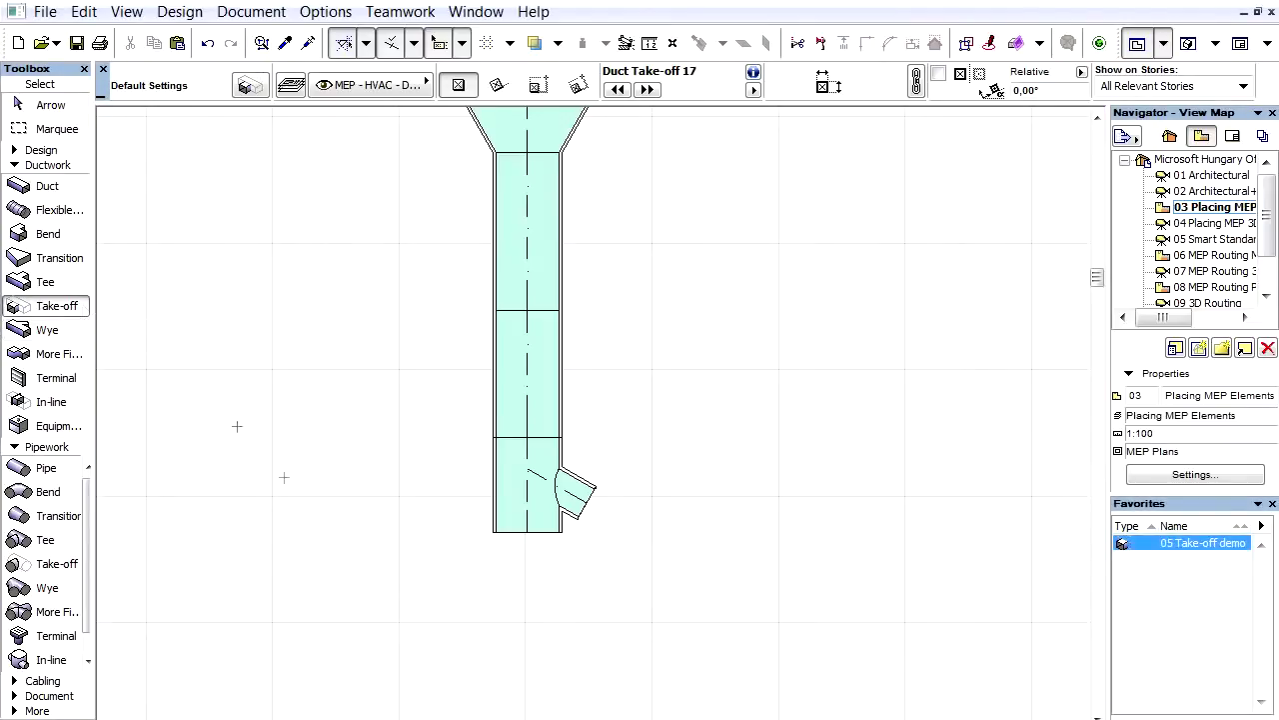
{"action": "left_click", "coordinate": [530, 389]}
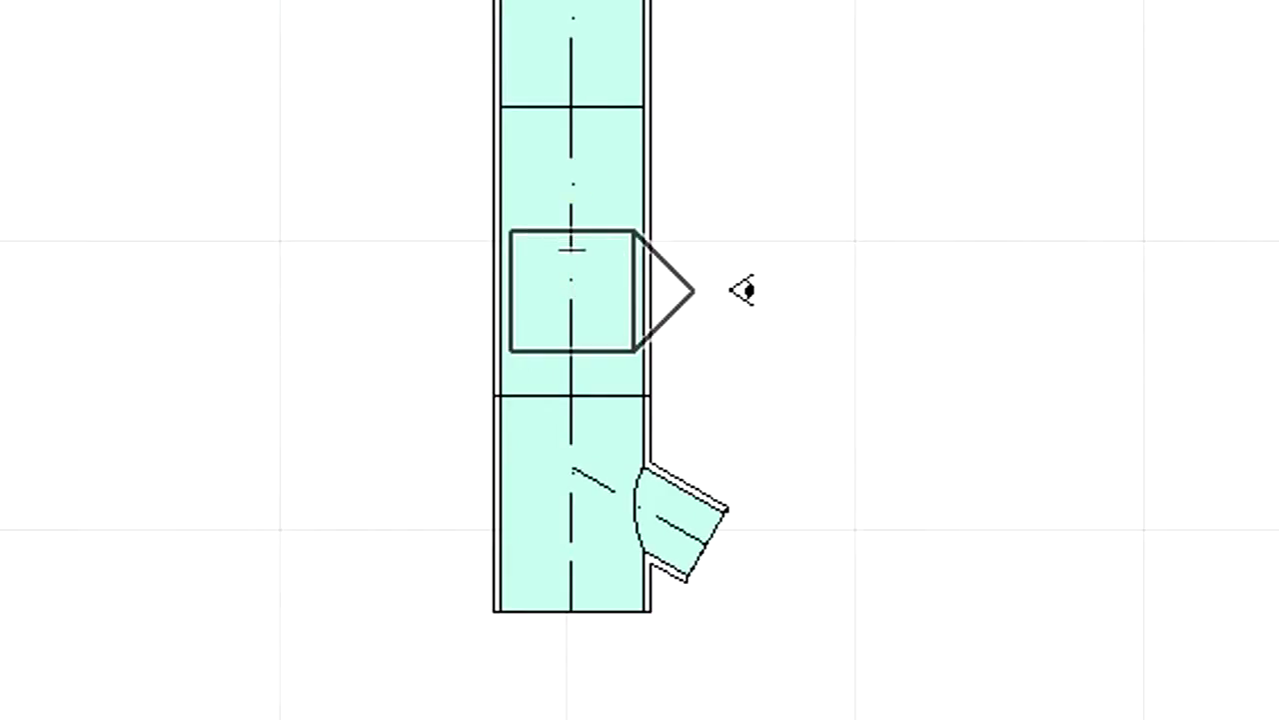
{"action": "left_click", "coordinate": [583, 285]}
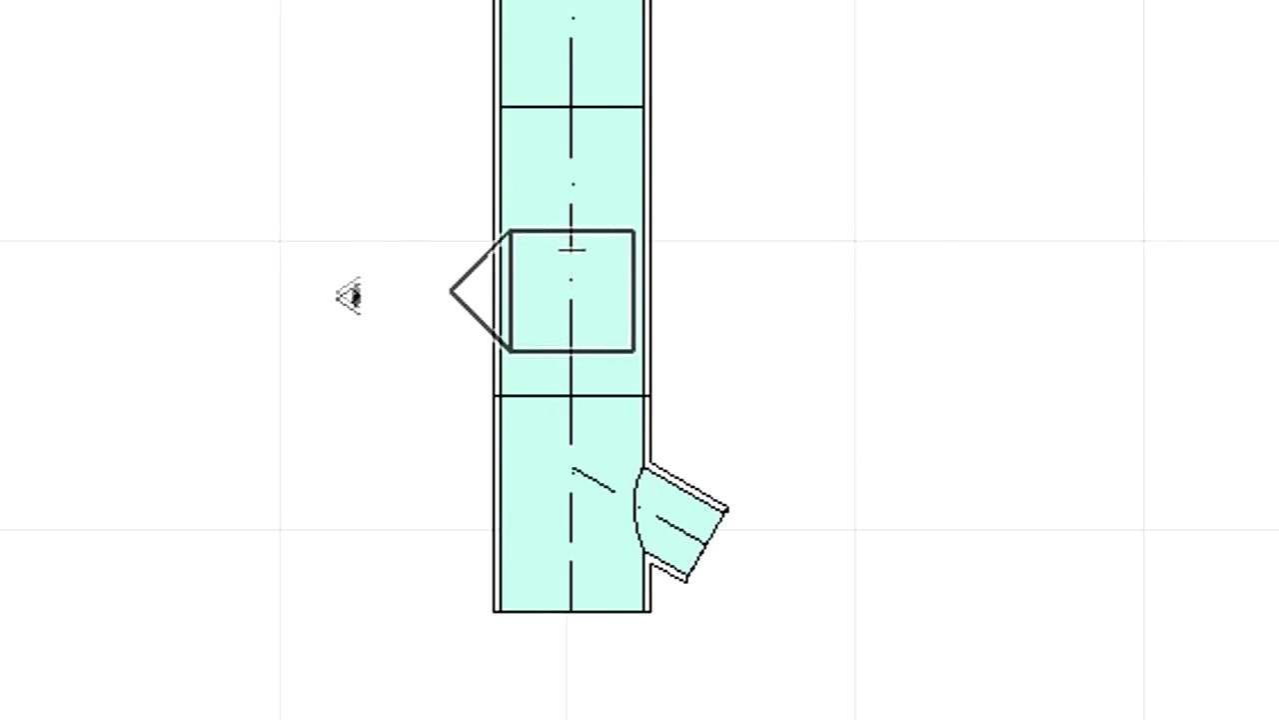
{"action": "left_click", "coordinate": [349, 300]}
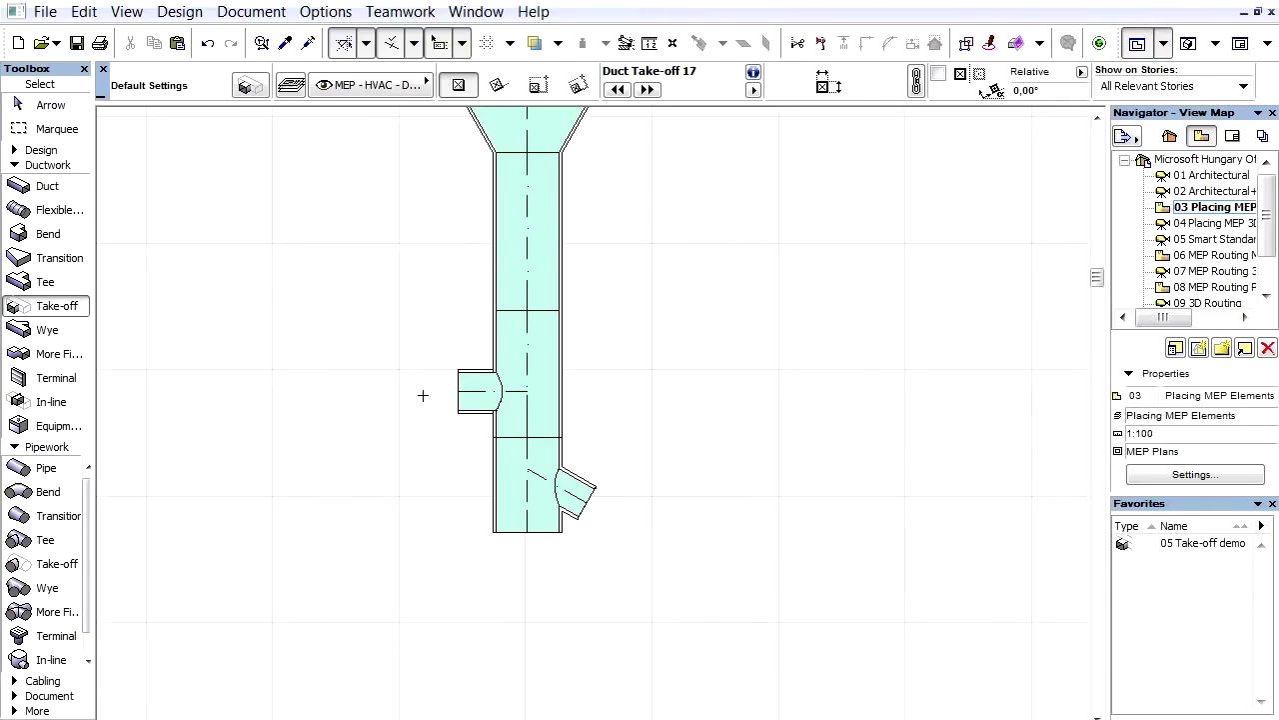
Step: Connect a flexible duct to the open end of the take-off
{"action": "left_click", "coordinate": [76, 216]}
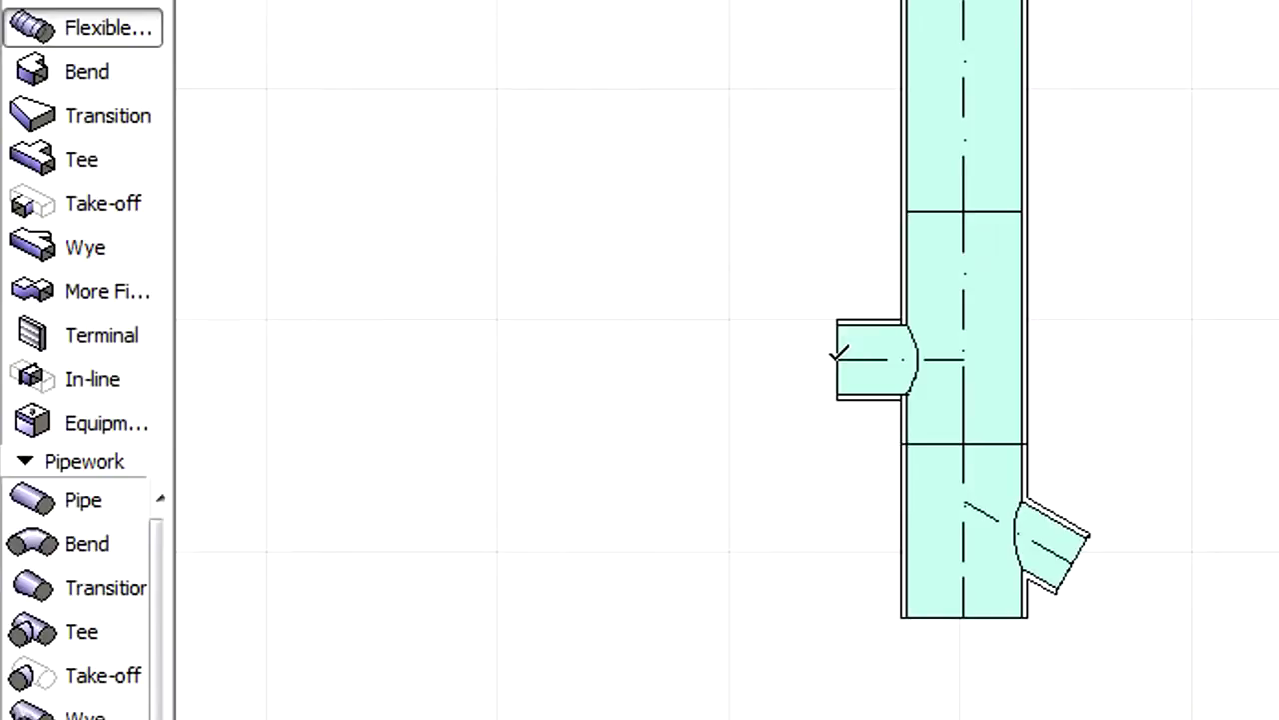
{"action": "left_click", "coordinate": [837, 354]}
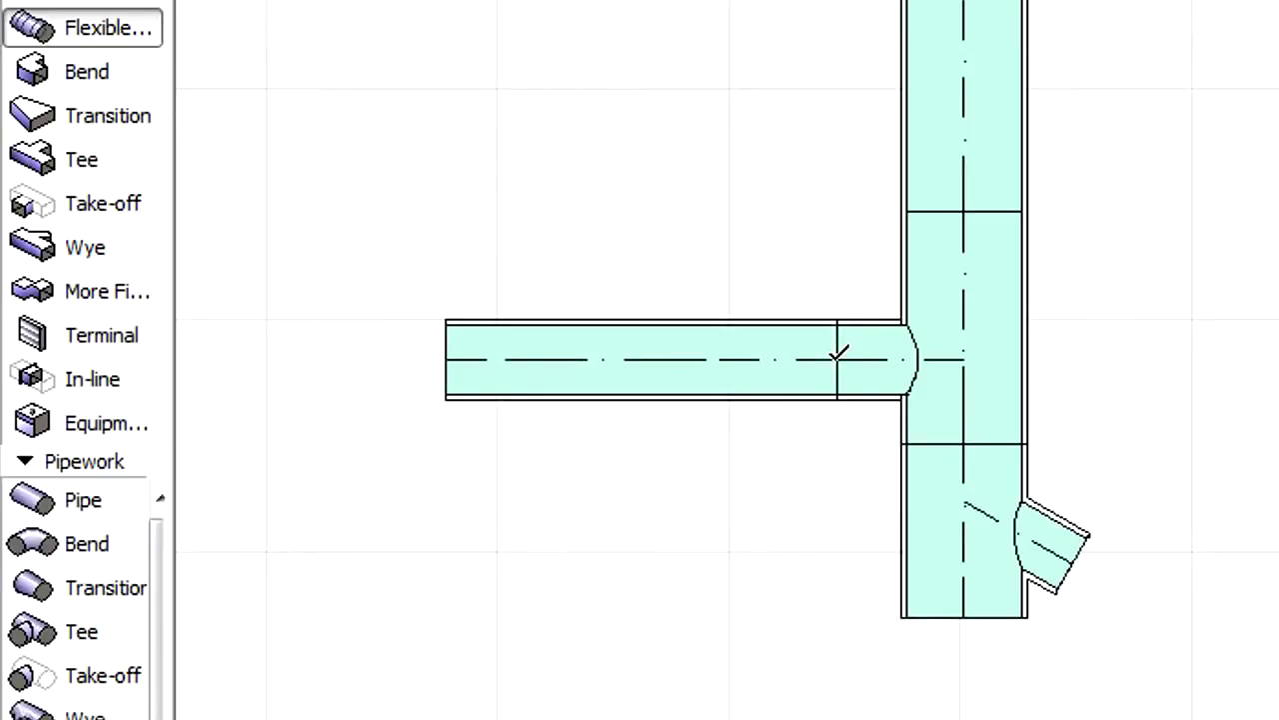
Step: Move the flexible duct's inner node nearest its free end straight down to curve the duct
{"action": "left_click", "coordinate": [785, 362]}
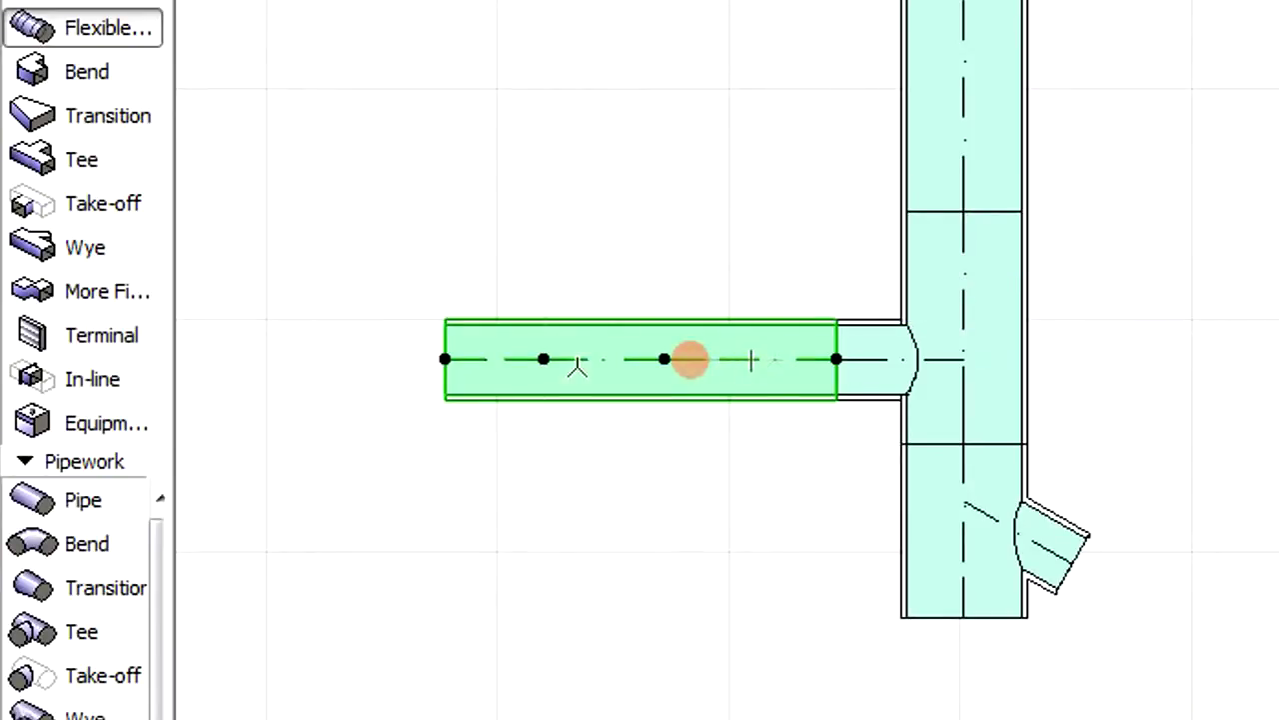
{"action": "left_click", "coordinate": [544, 360]}
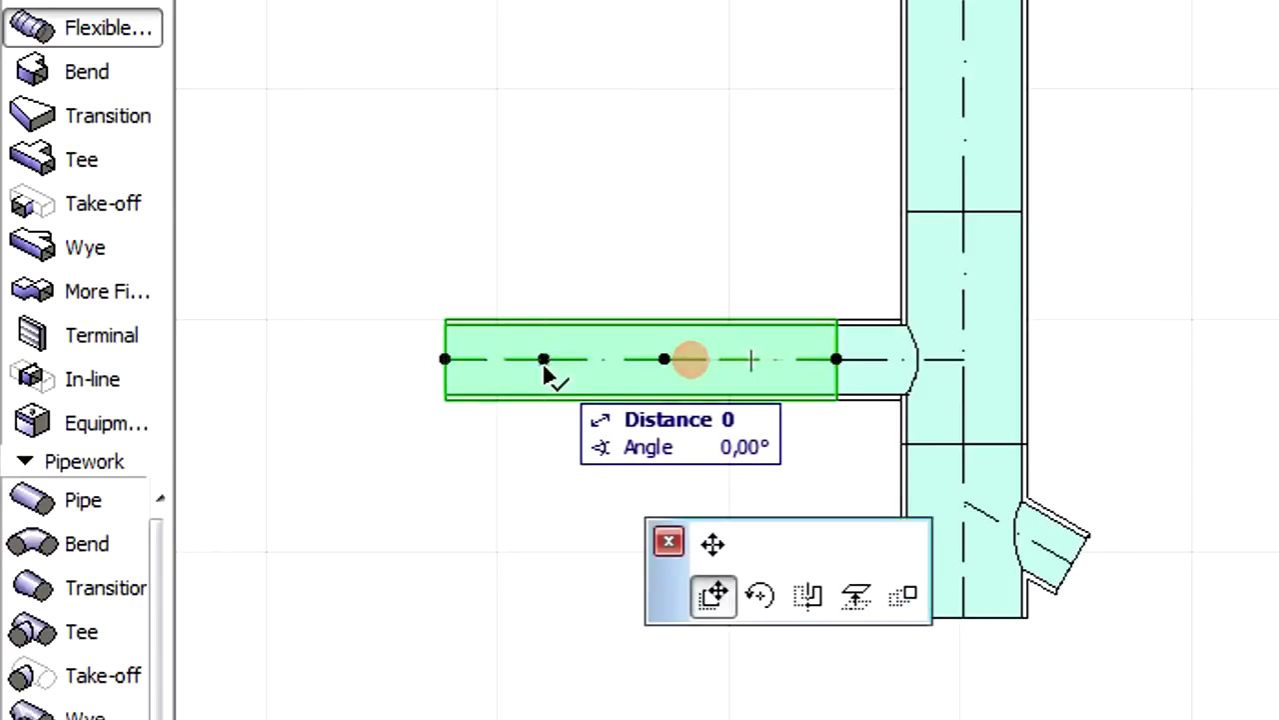
{"action": "left_click", "coordinate": [712, 544]}
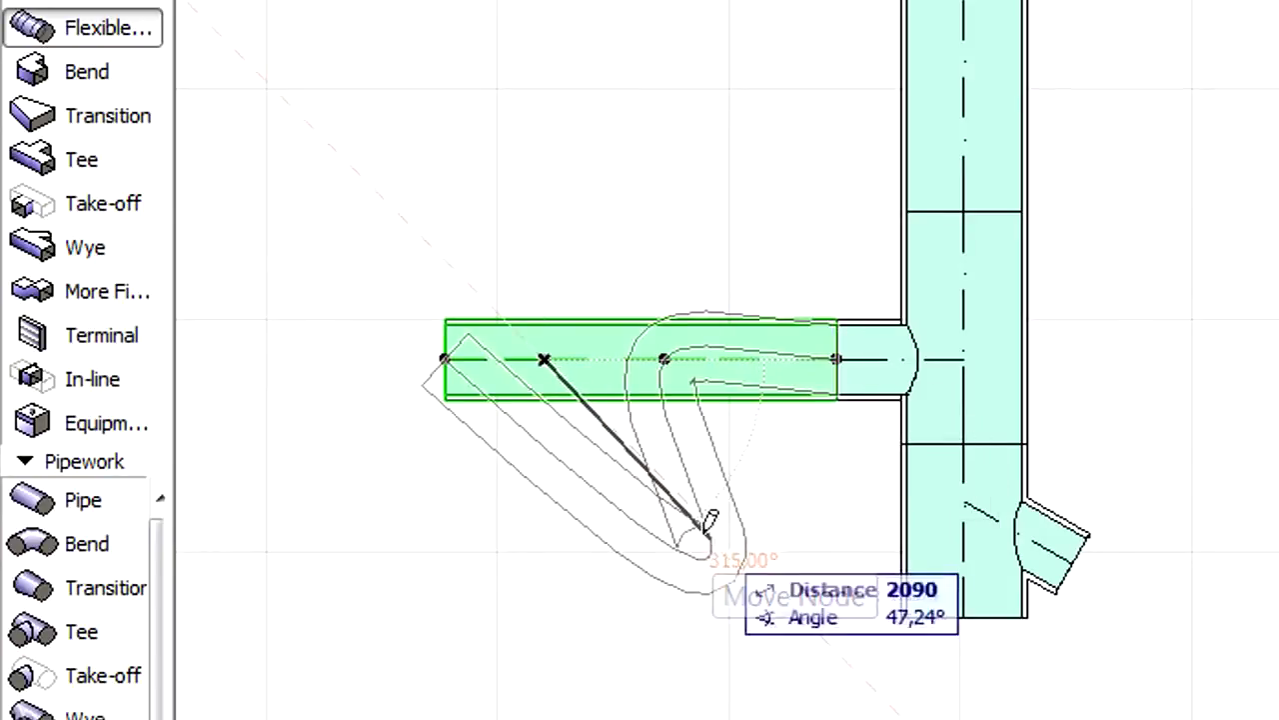
{"action": "left_click", "coordinate": [544, 463]}
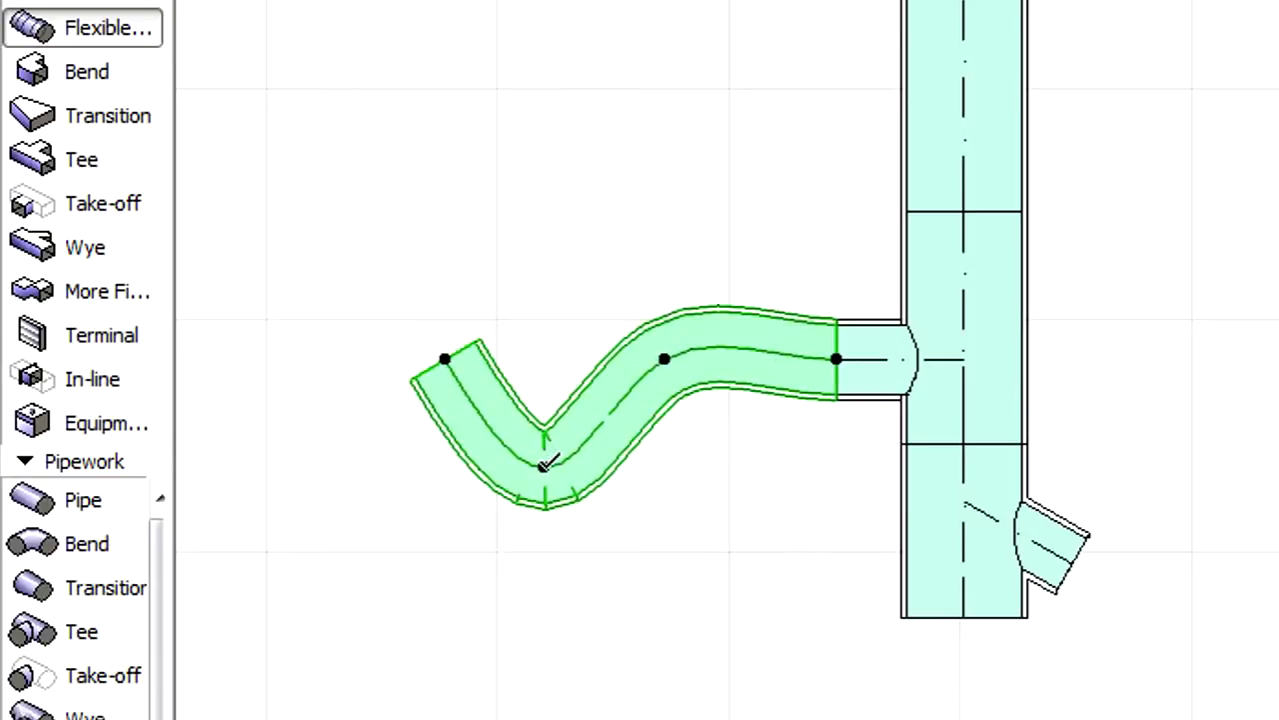
Step: Extend the flexible duct from its free end by adding a new node up and away from the main run
{"action": "left_click", "coordinate": [445, 360]}
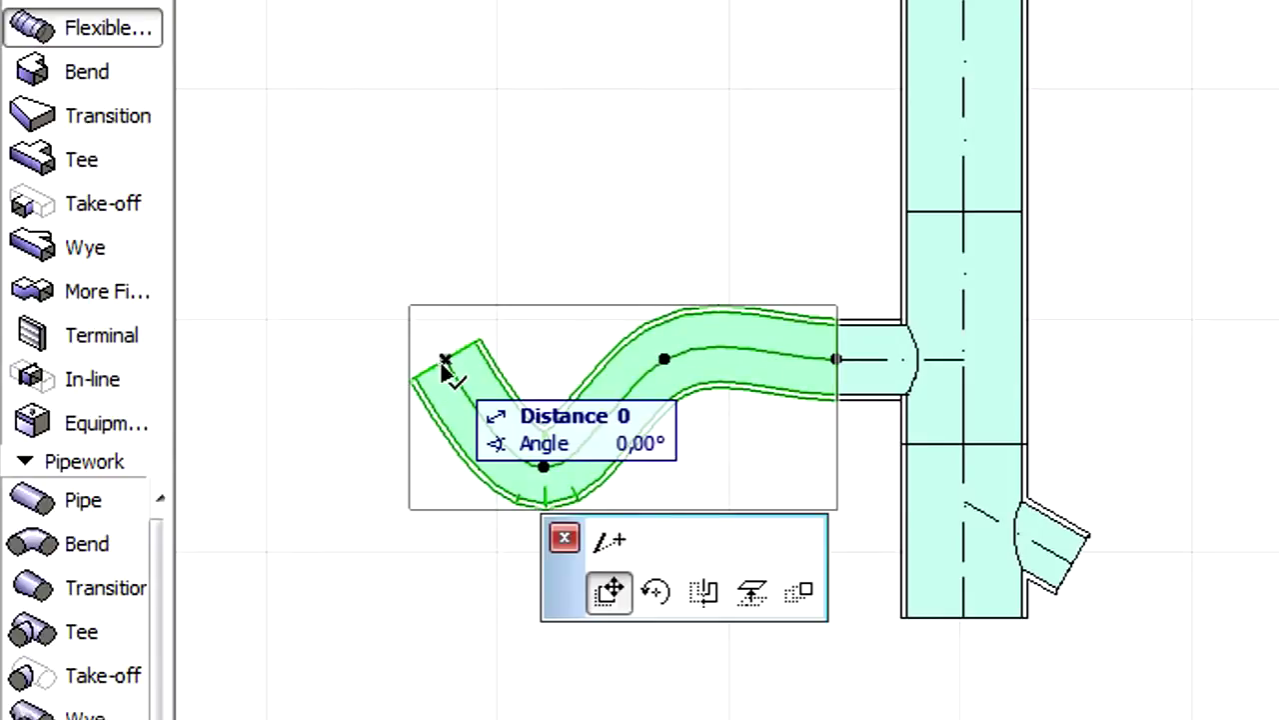
{"action": "left_click", "coordinate": [610, 540]}
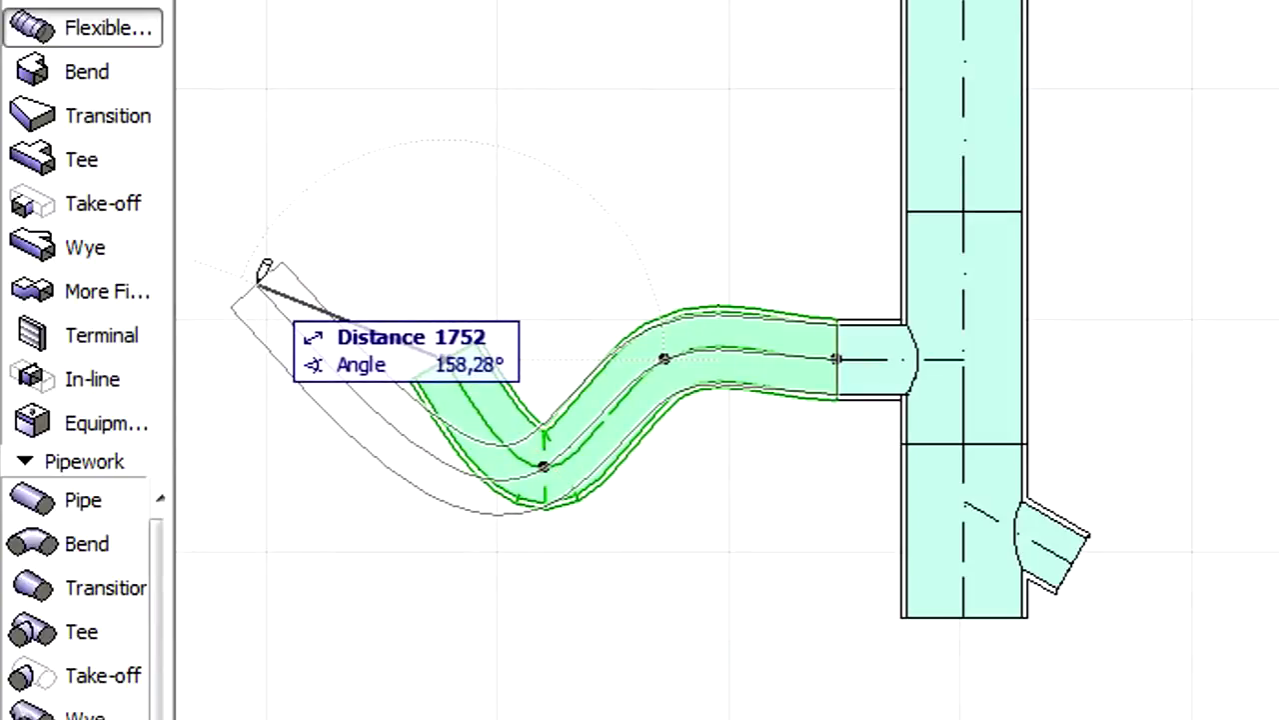
{"action": "left_click", "coordinate": [233, 228]}
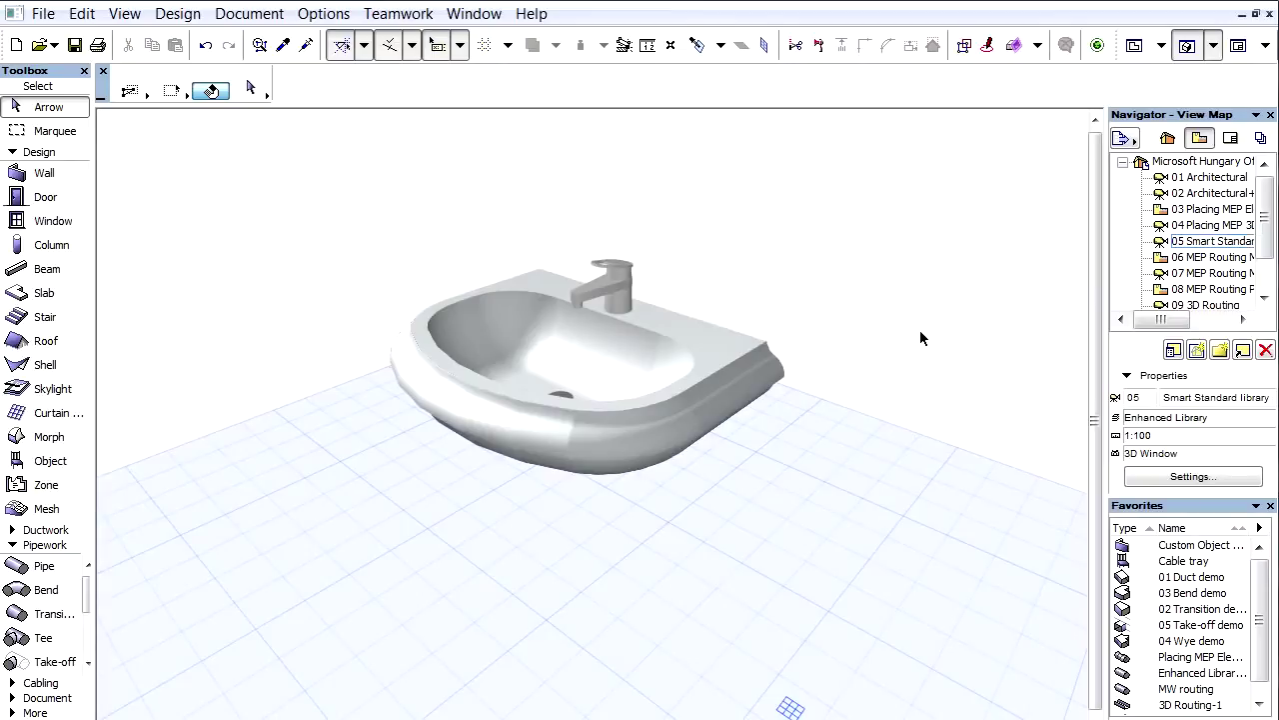
Step: Turn the basin to view its underside, then open the Connections page in its basin settings
{"action": "middle_click_drag", "start_coordinate": [919, 337], "coordinate": [430, 171], "text": "shift"}
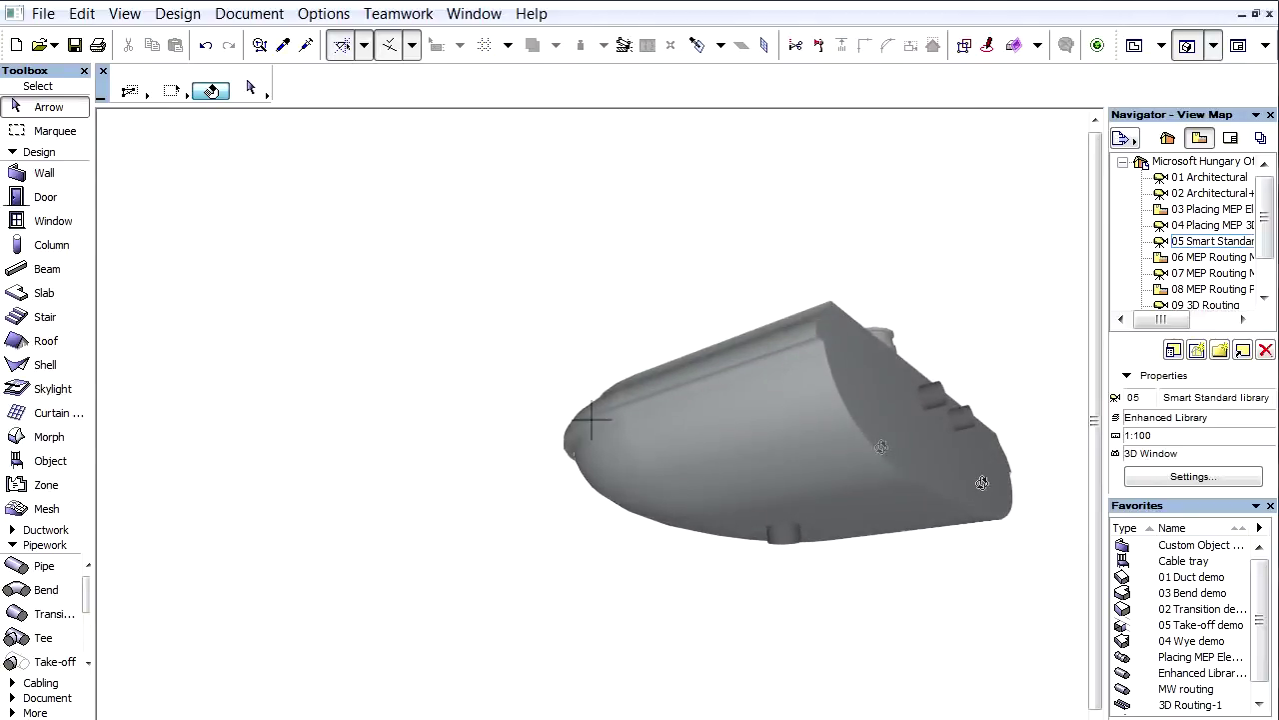
{"action": "middle_click_drag", "start_coordinate": [1034, 506], "coordinate": [660, 432], "text": "shift"}
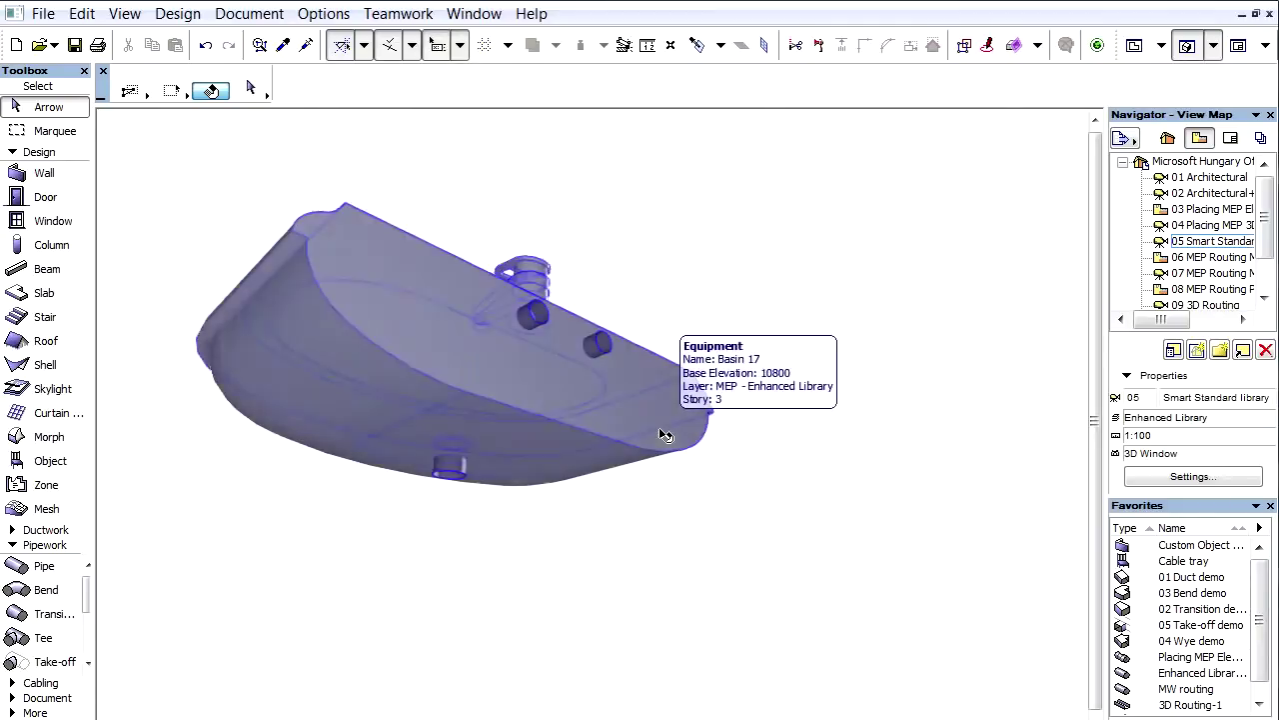
{"action": "left_click", "coordinate": [664, 435]}
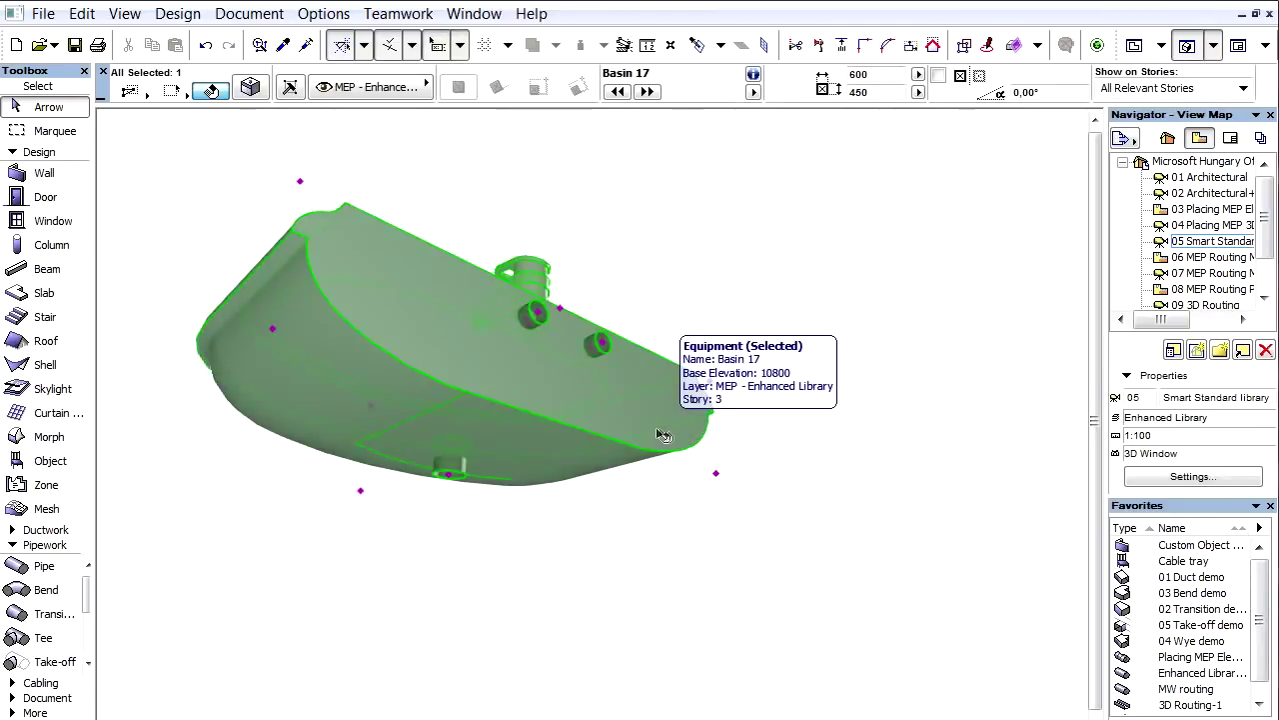
{"action": "left_click", "coordinate": [252, 90]}
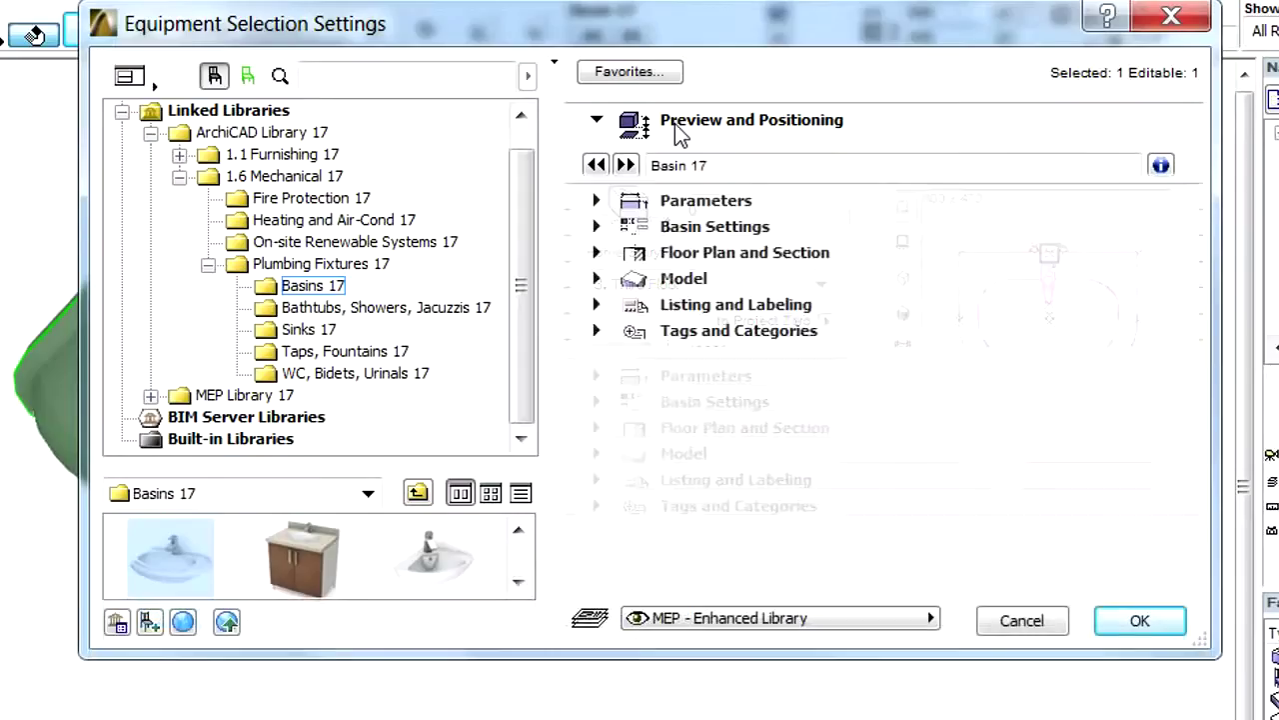
{"action": "left_click", "coordinate": [682, 156]}
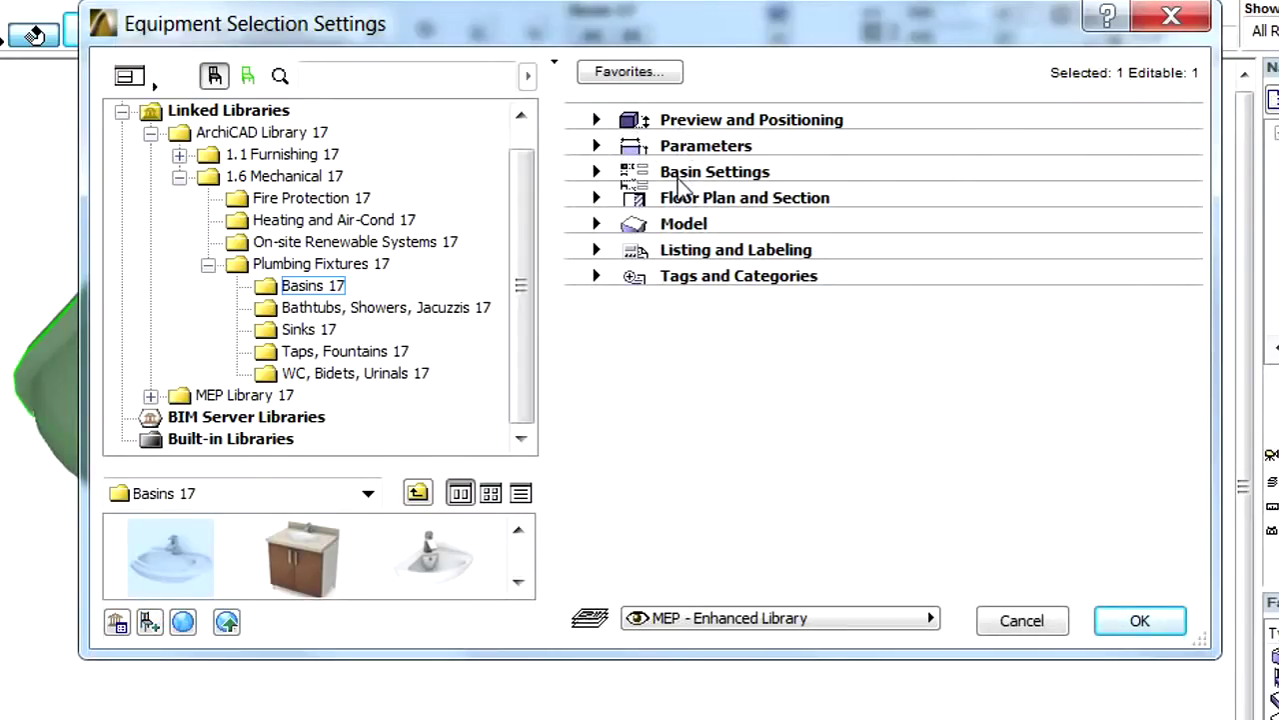
{"action": "left_click", "coordinate": [679, 177]}
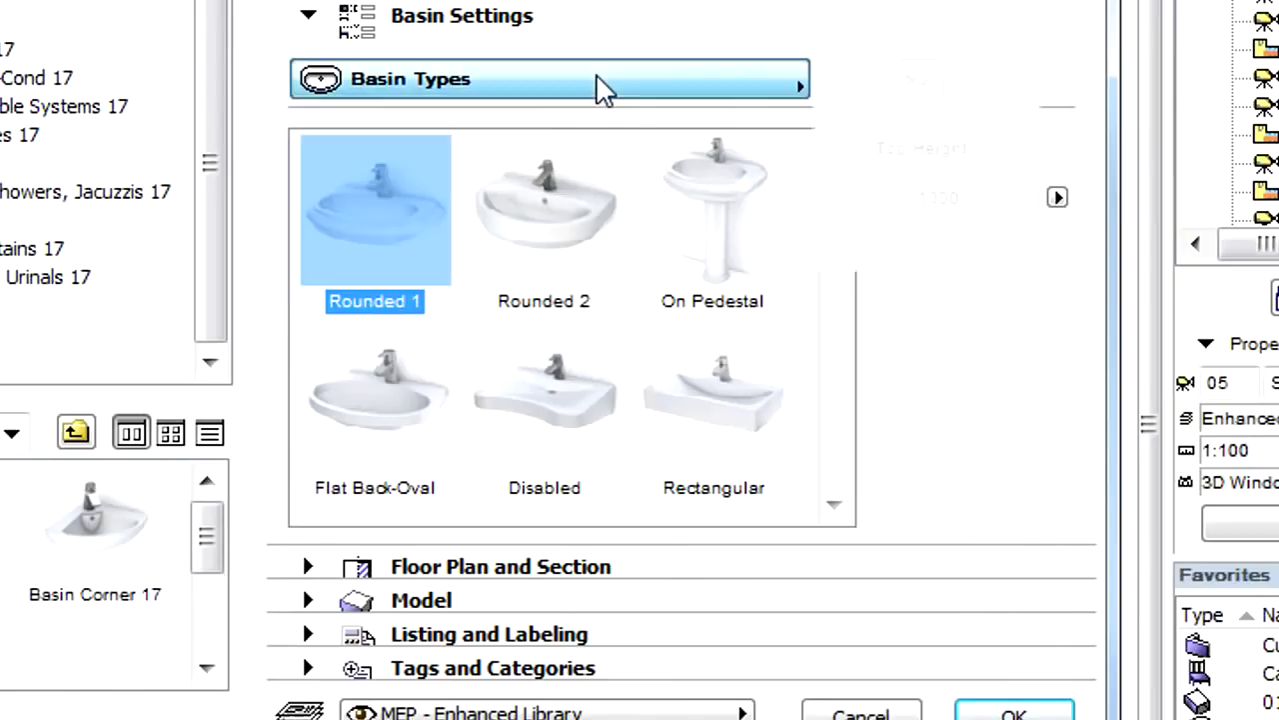
{"action": "left_click", "coordinate": [823, 223]}
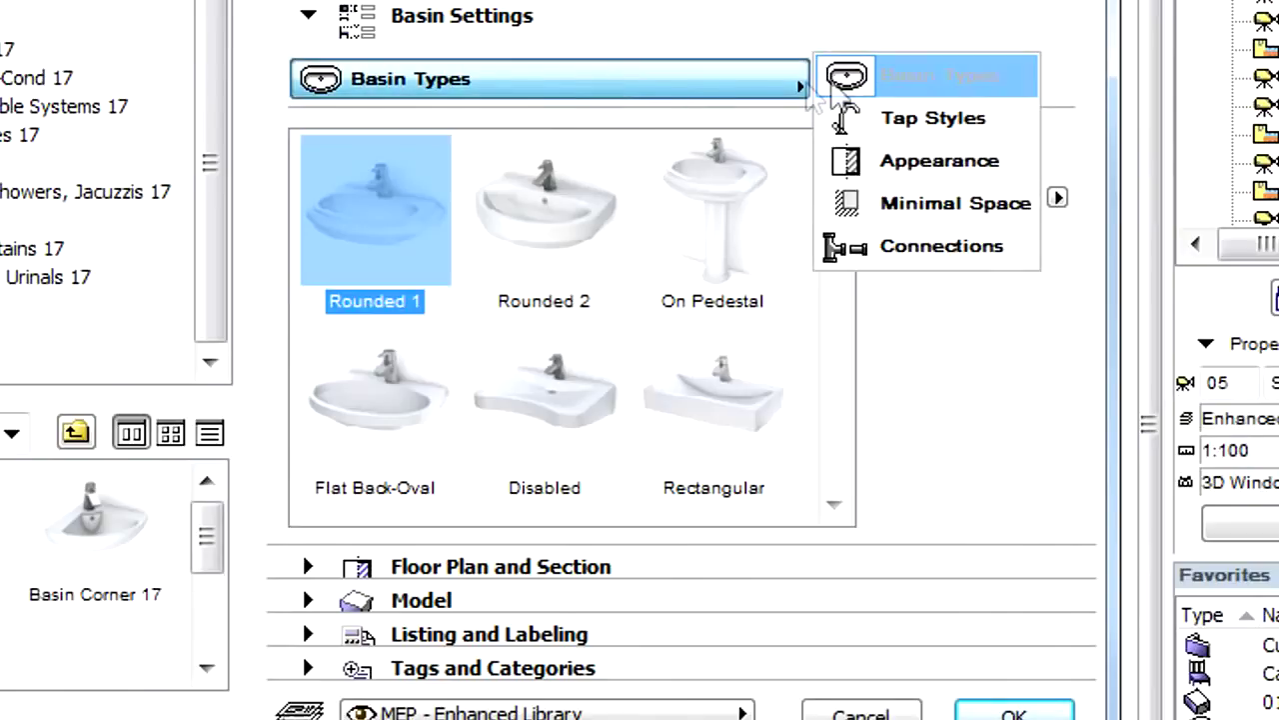
{"action": "left_click", "coordinate": [899, 250]}
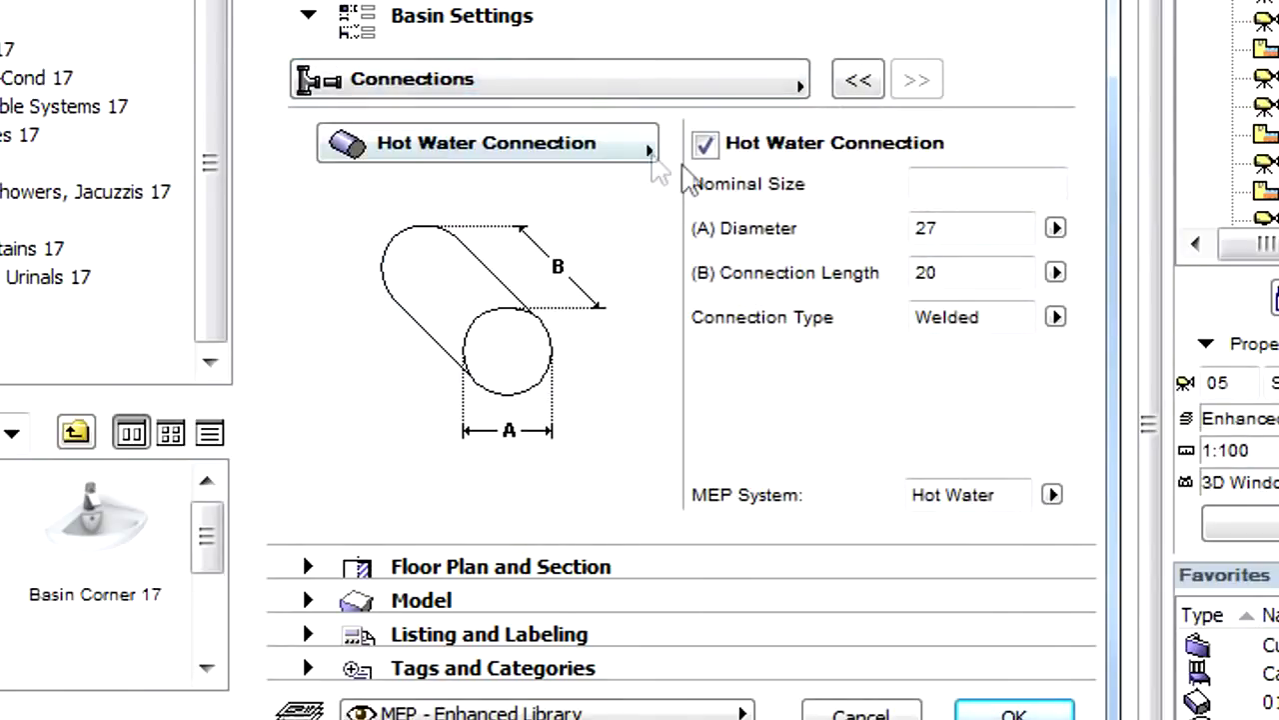
Step: Examine the basin's hot water, cold water and waste water connection settings, including the MEP system choices
{"action": "left_click", "coordinate": [652, 150]}
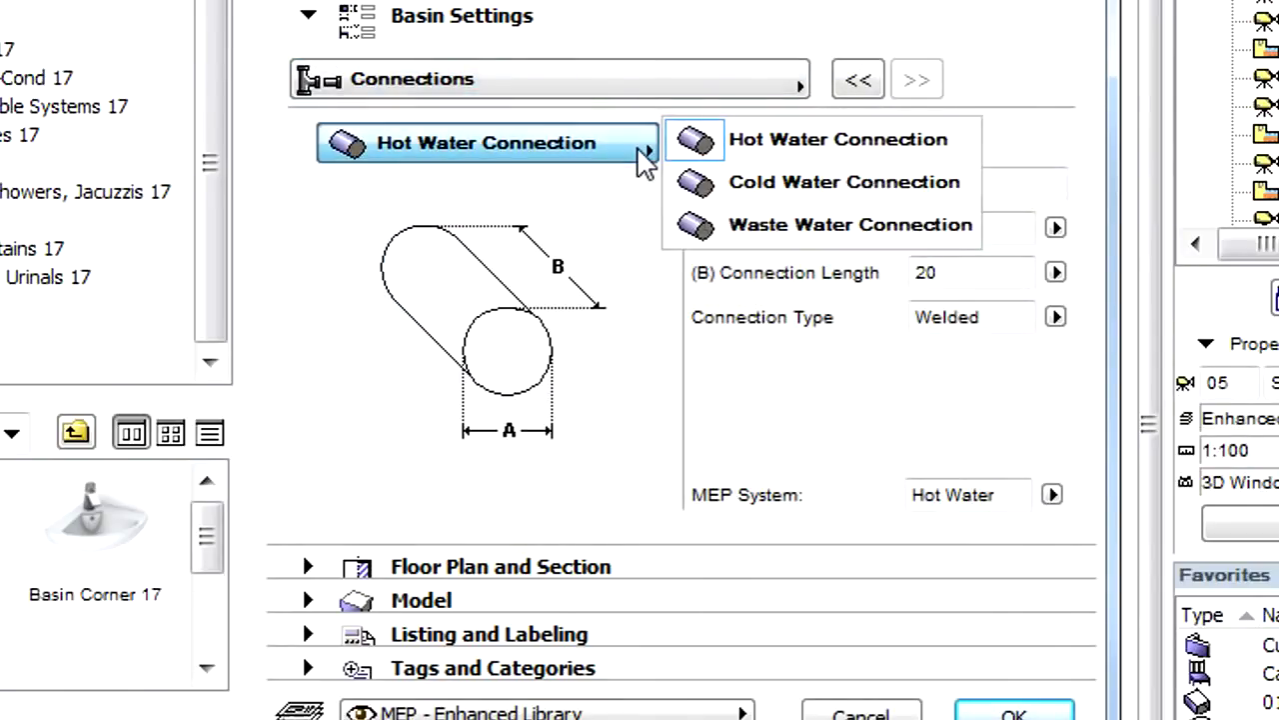
{"action": "left_click", "coordinate": [761, 190]}
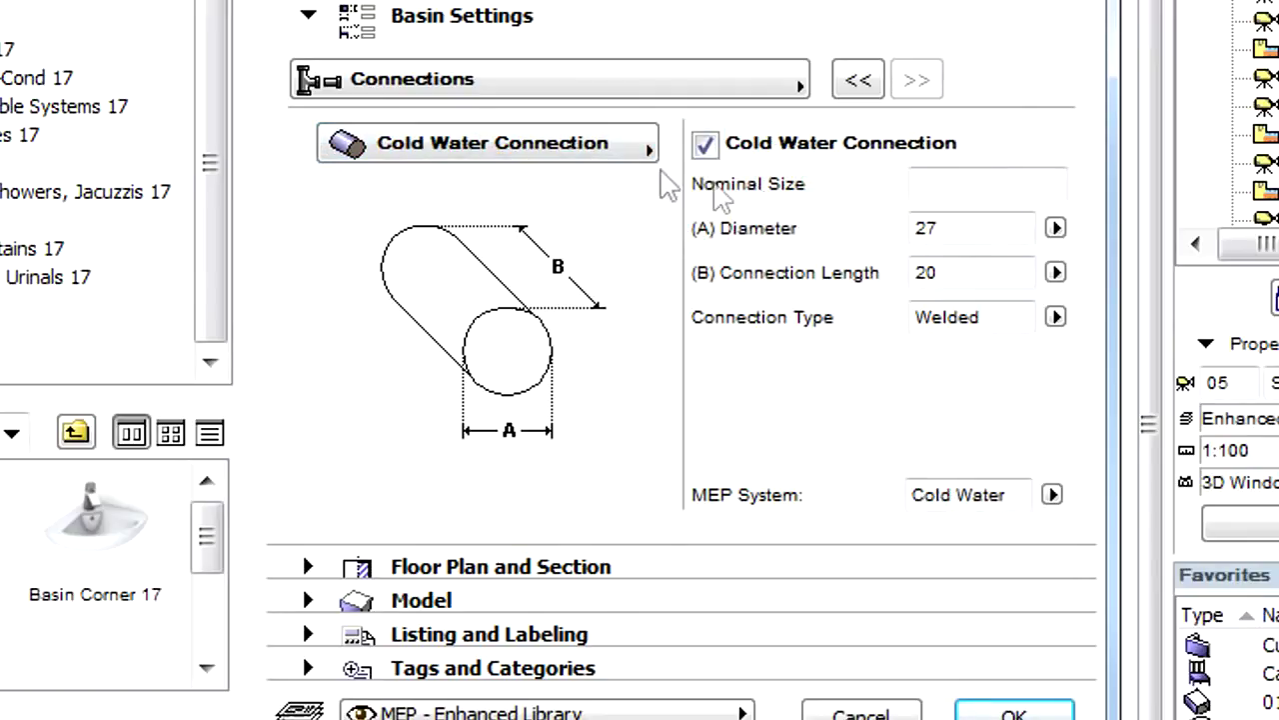
{"action": "left_click", "coordinate": [623, 155]}
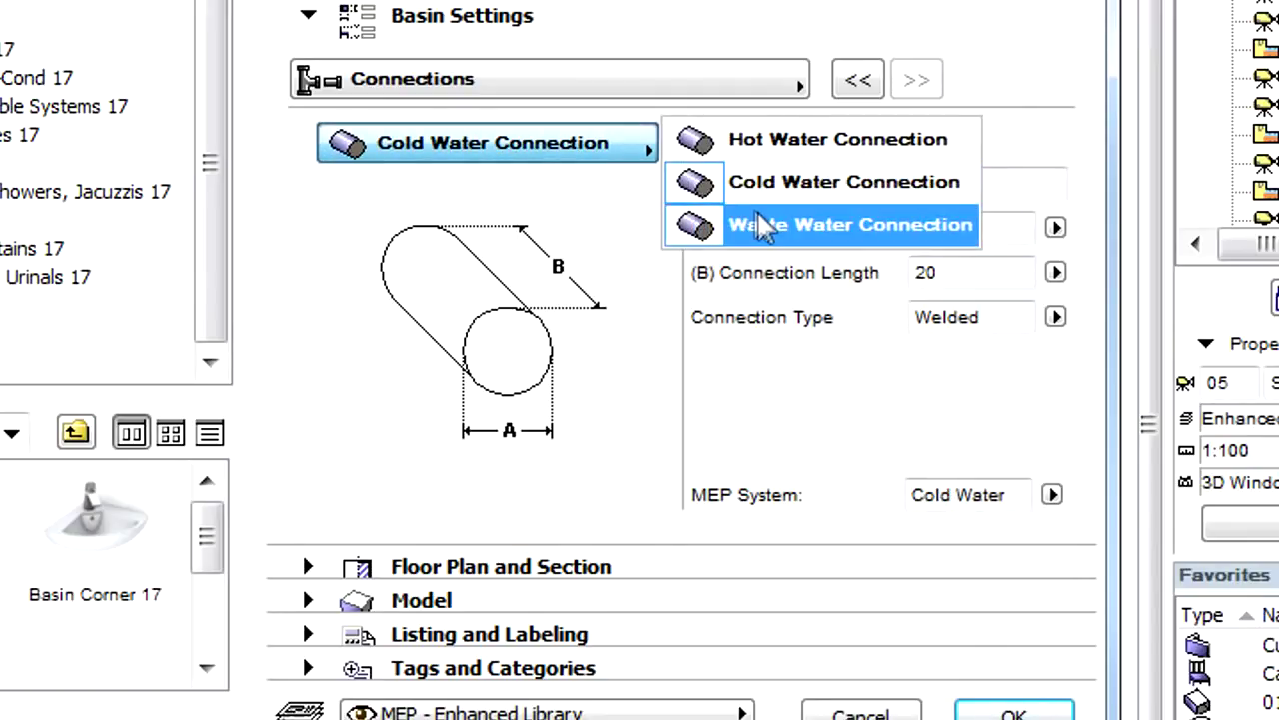
{"action": "left_click", "coordinate": [700, 226]}
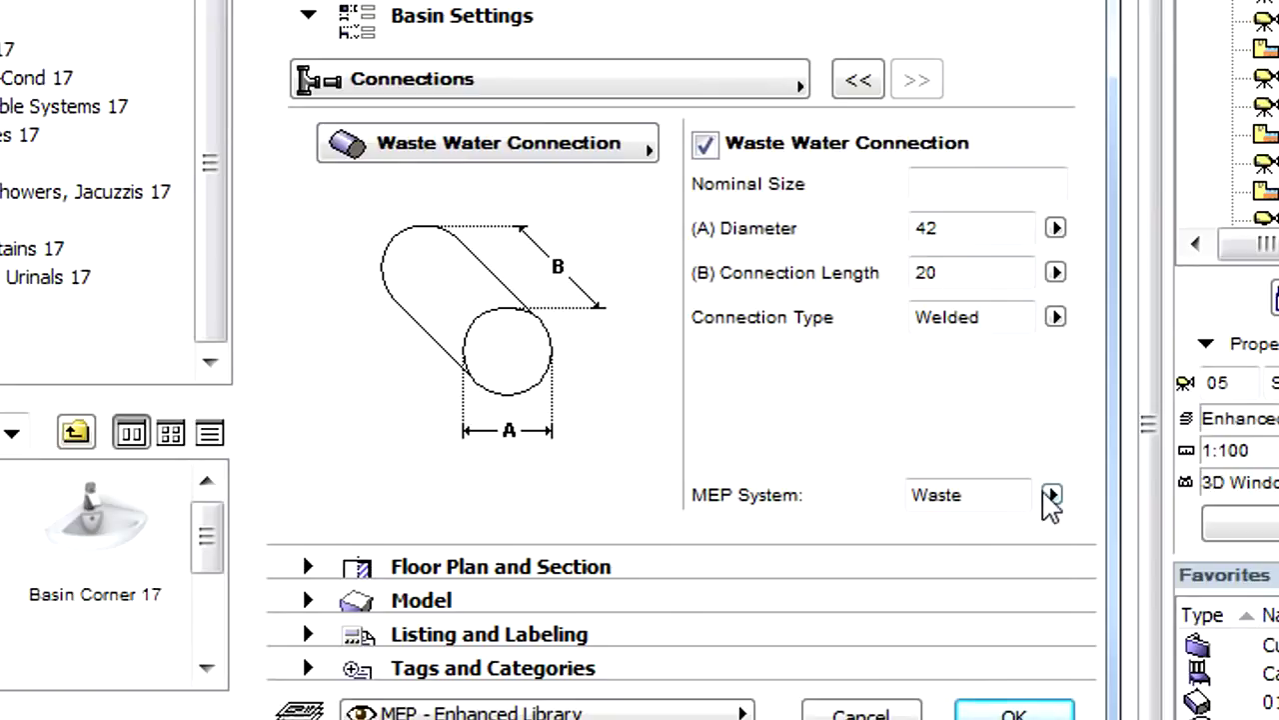
{"action": "left_click", "coordinate": [1053, 493]}
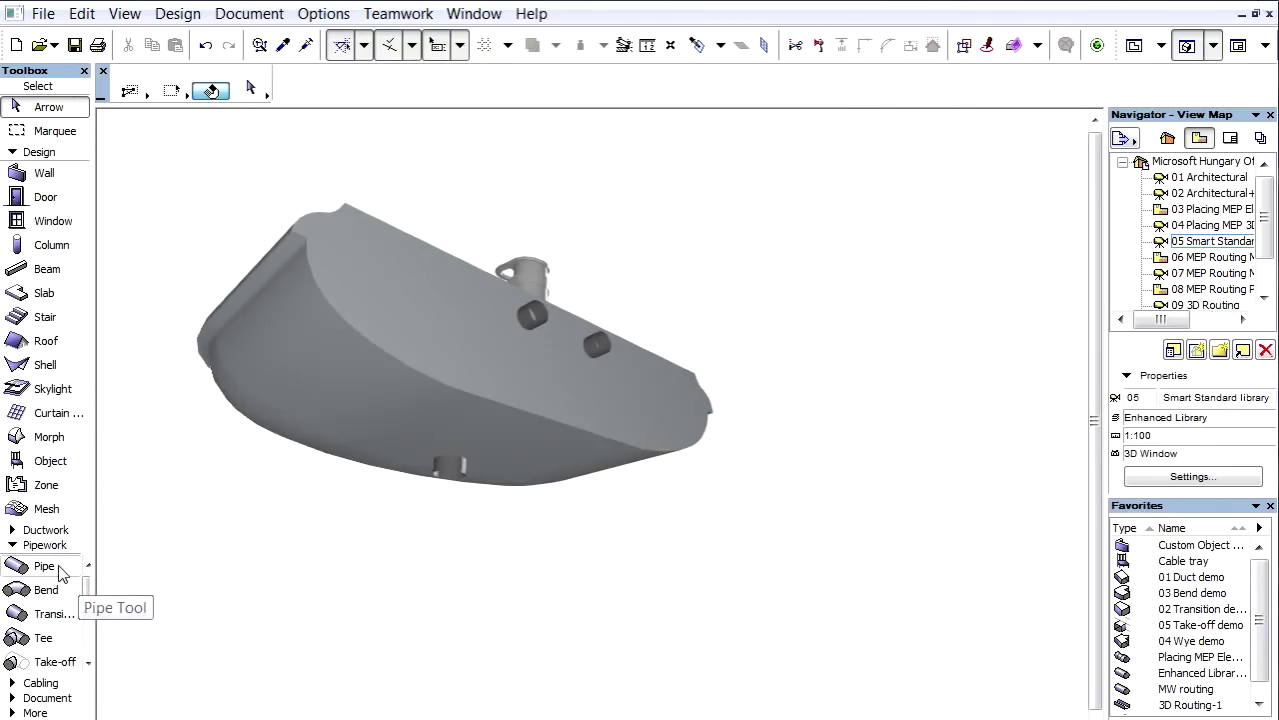
Step: Attach straight pipes to the basin's cold water, hot water and waste water connections
{"action": "left_click", "coordinate": [58, 570]}
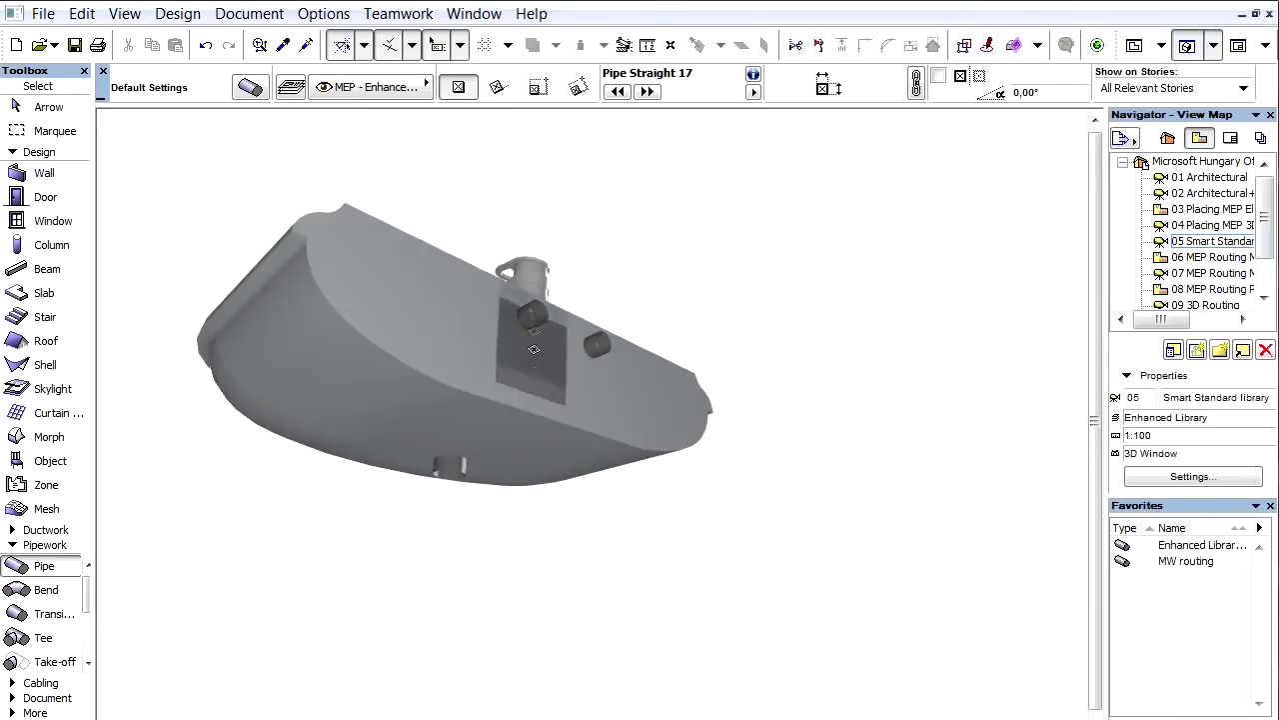
{"action": "left_click", "coordinate": [537, 310]}
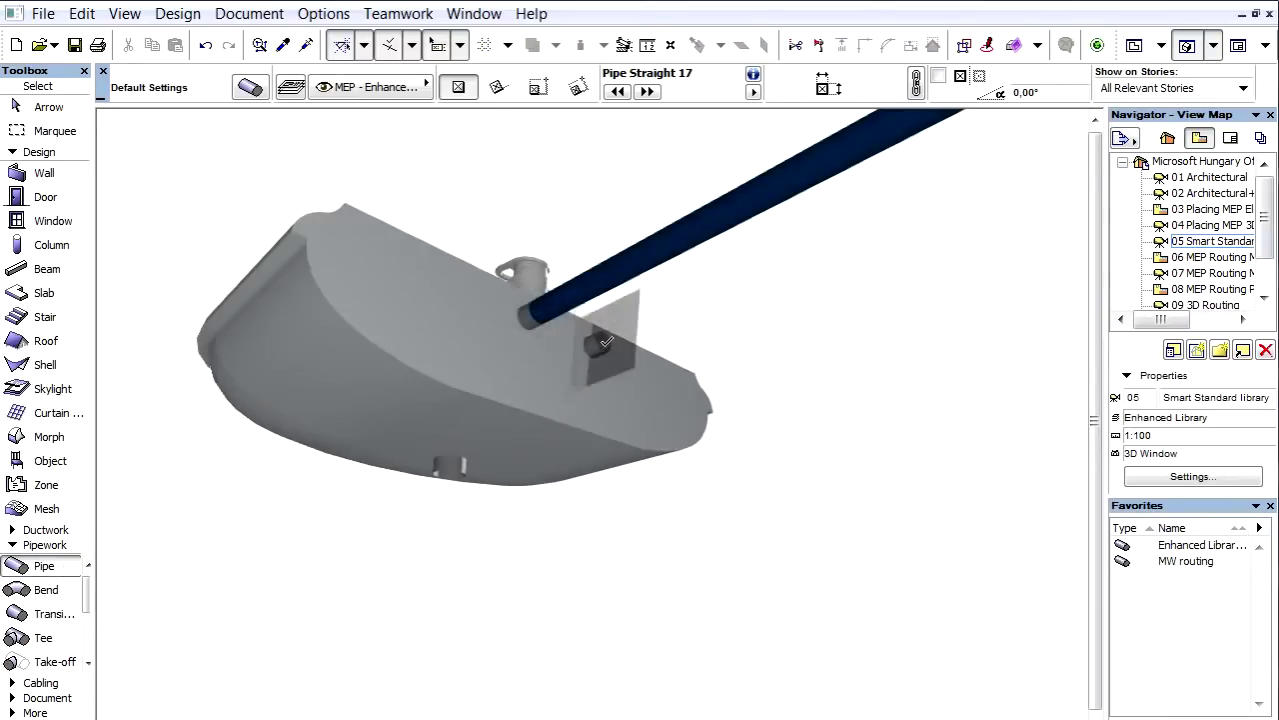
{"action": "left_click", "coordinate": [607, 342]}
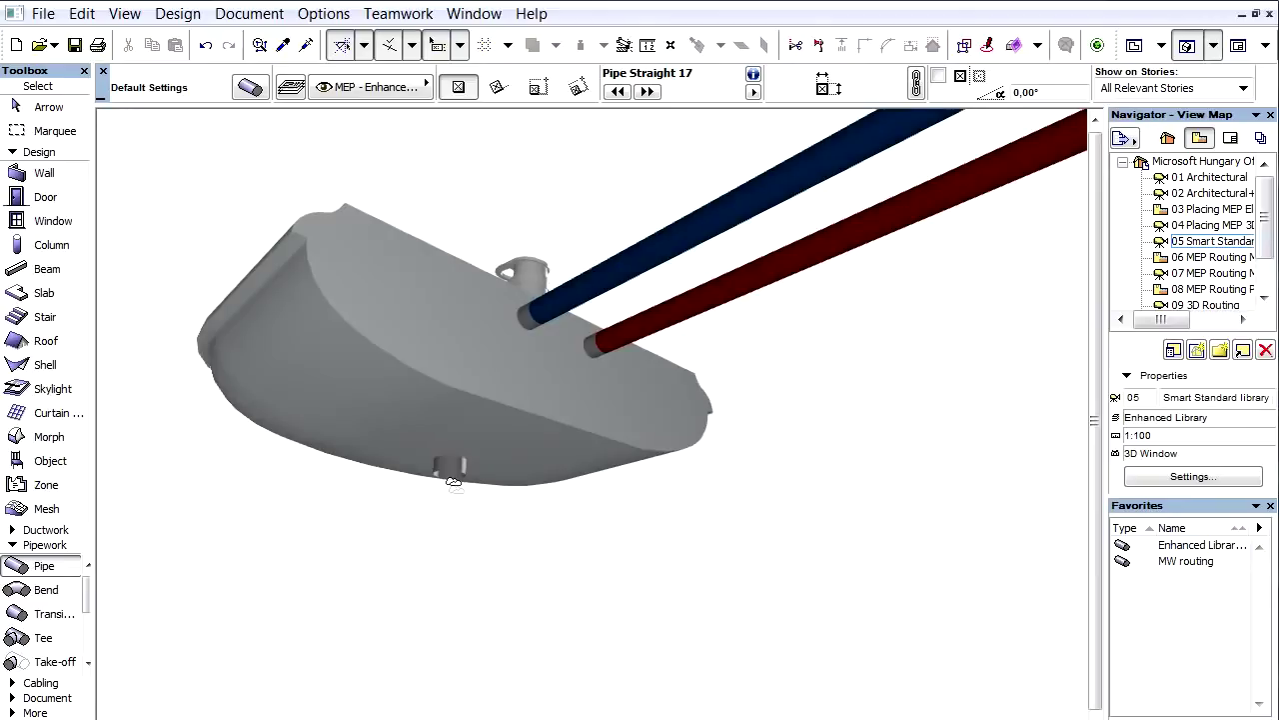
{"action": "left_click", "coordinate": [453, 477]}
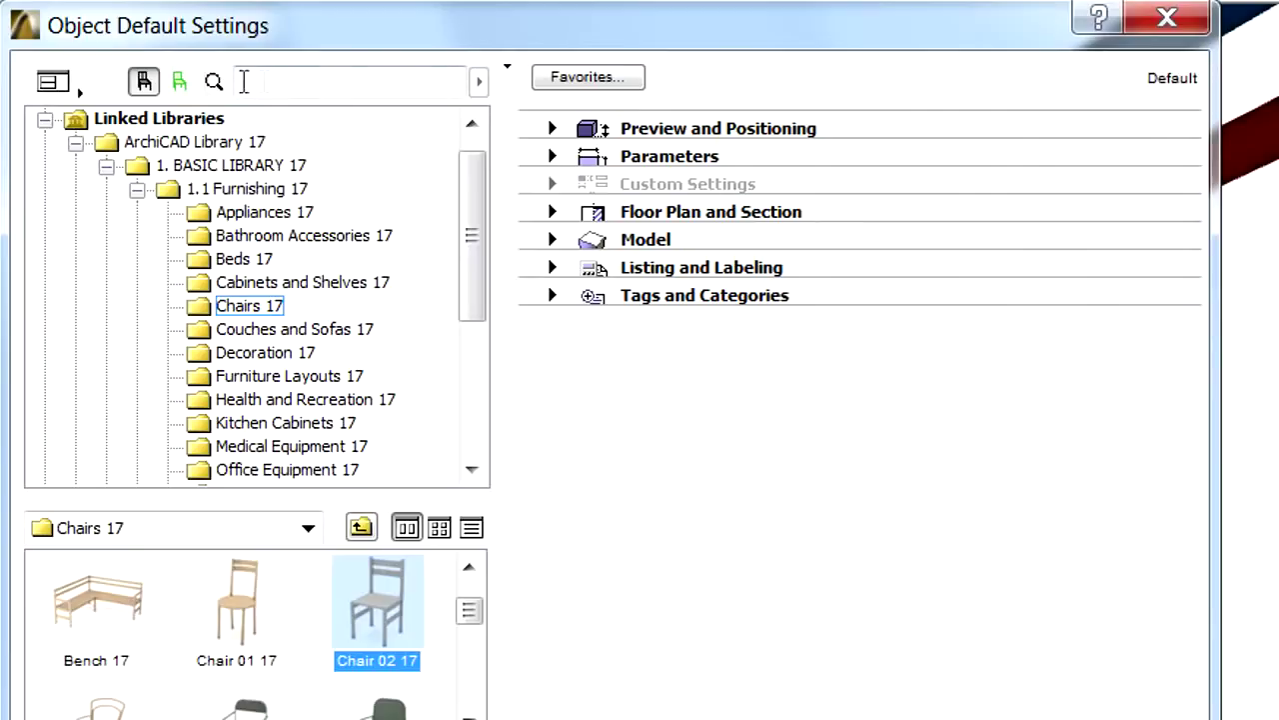
Step: Search the object library for "connection" and examine the custom settings of MEP Connection 17, leaving the object defaults unchanged
{"action": "type", "text": "connection"}
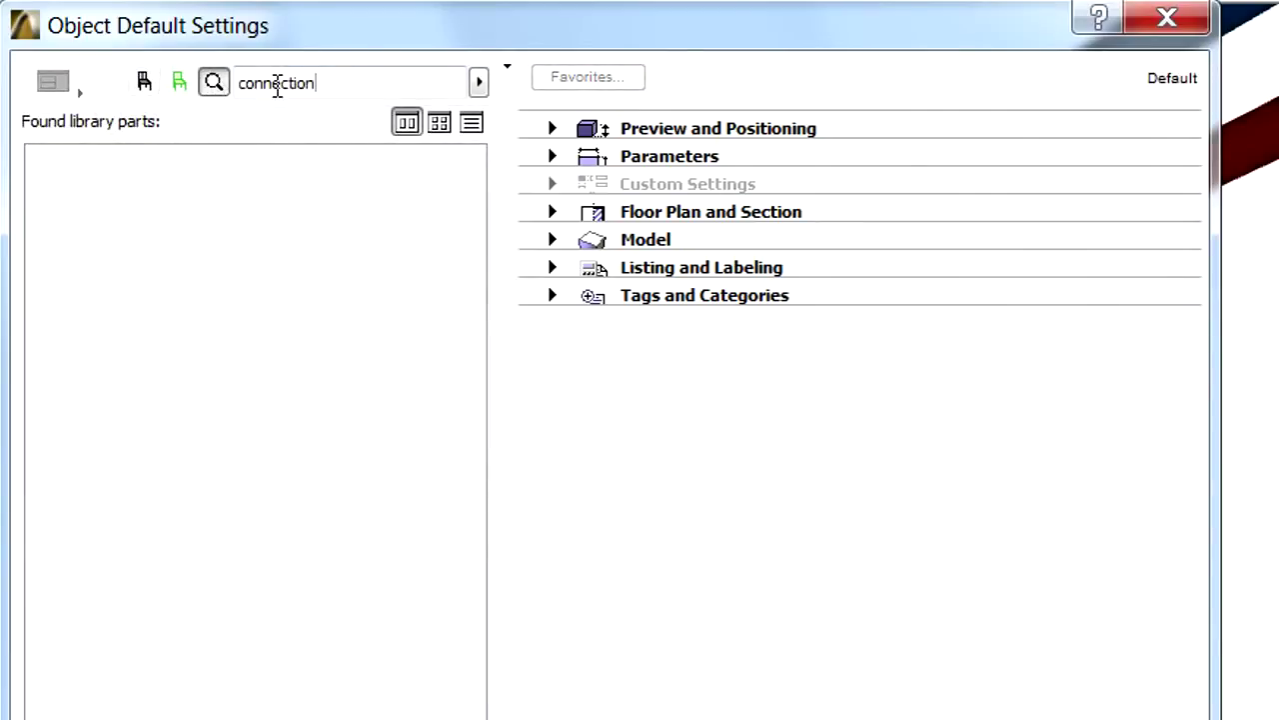
{"action": "key", "text": "Return"}
{"action": "left_click", "coordinate": [108, 469]}
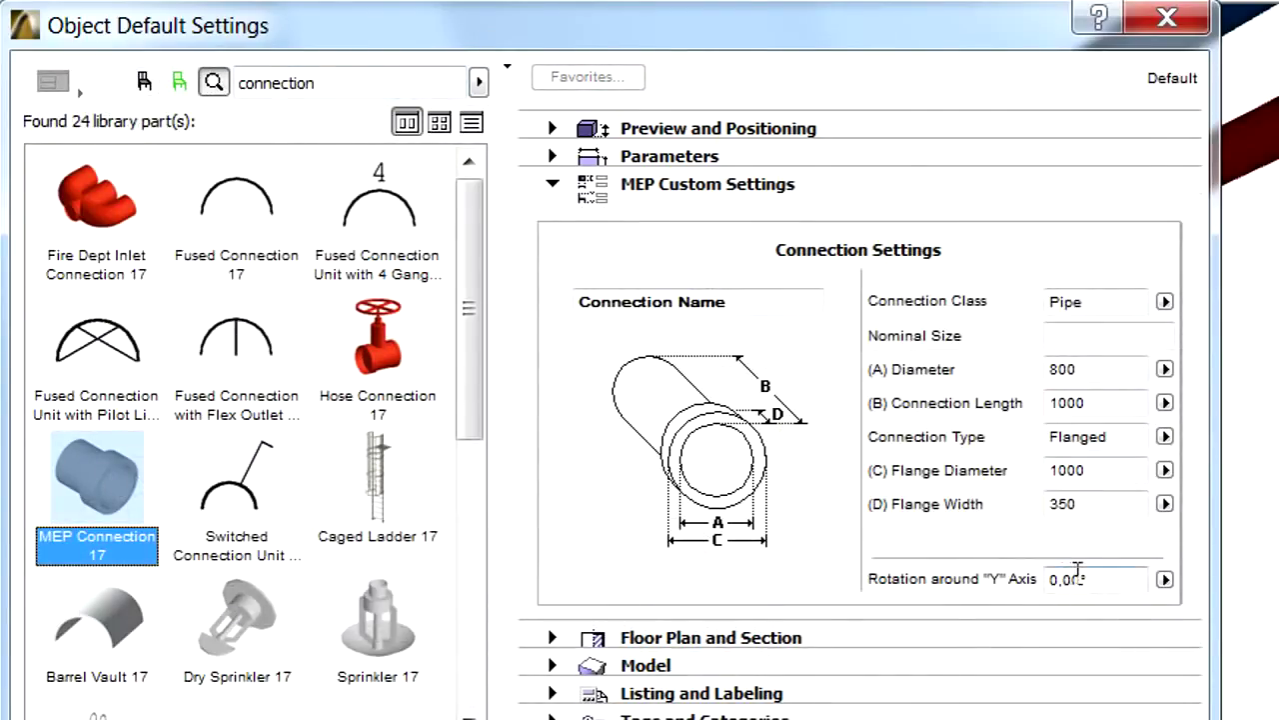
{"action": "left_click", "coordinate": [1130, 336]}
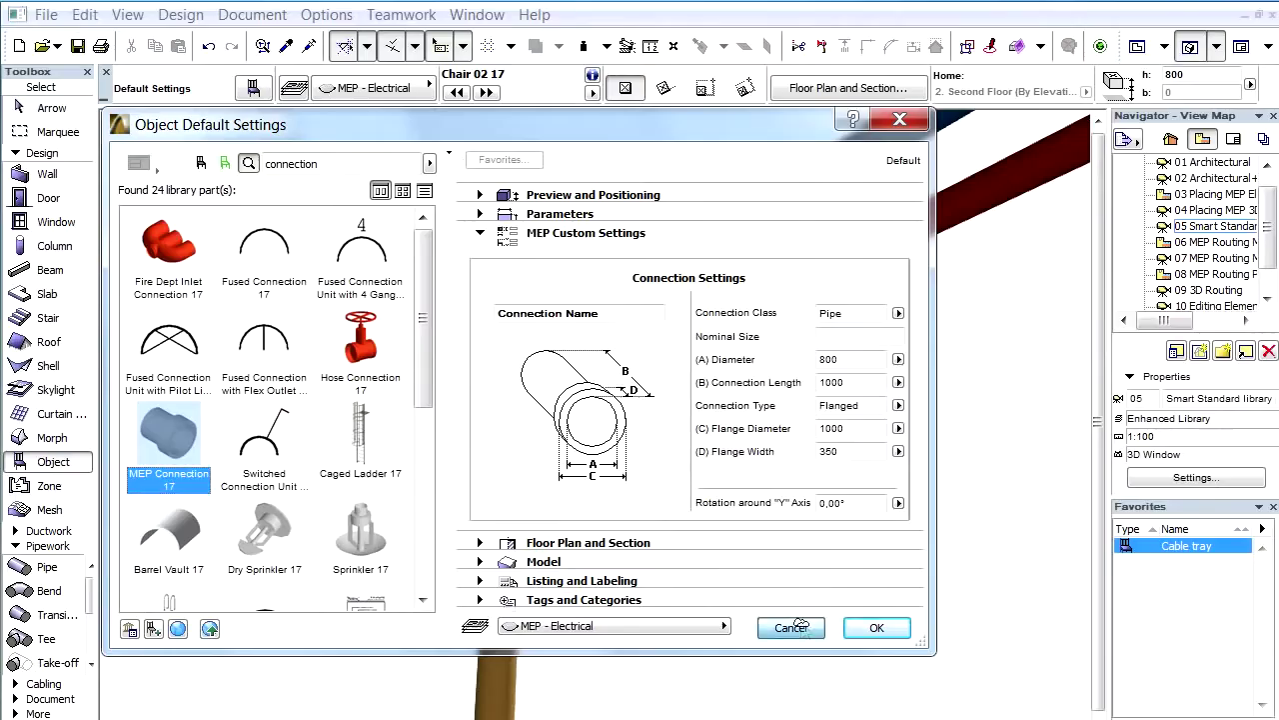
{"action": "left_click", "coordinate": [801, 622]}
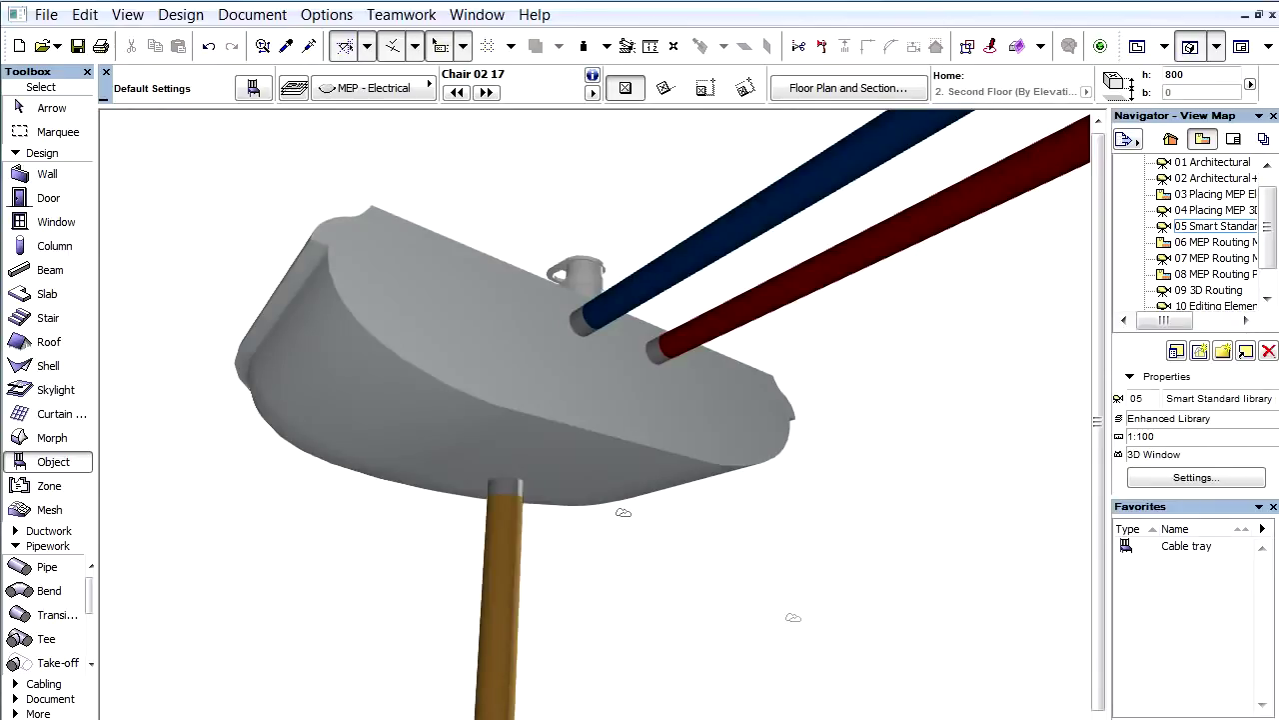
Step: Open the MEP Preferences to review the modeling options
{"action": "left_click", "coordinate": [185, 16]}
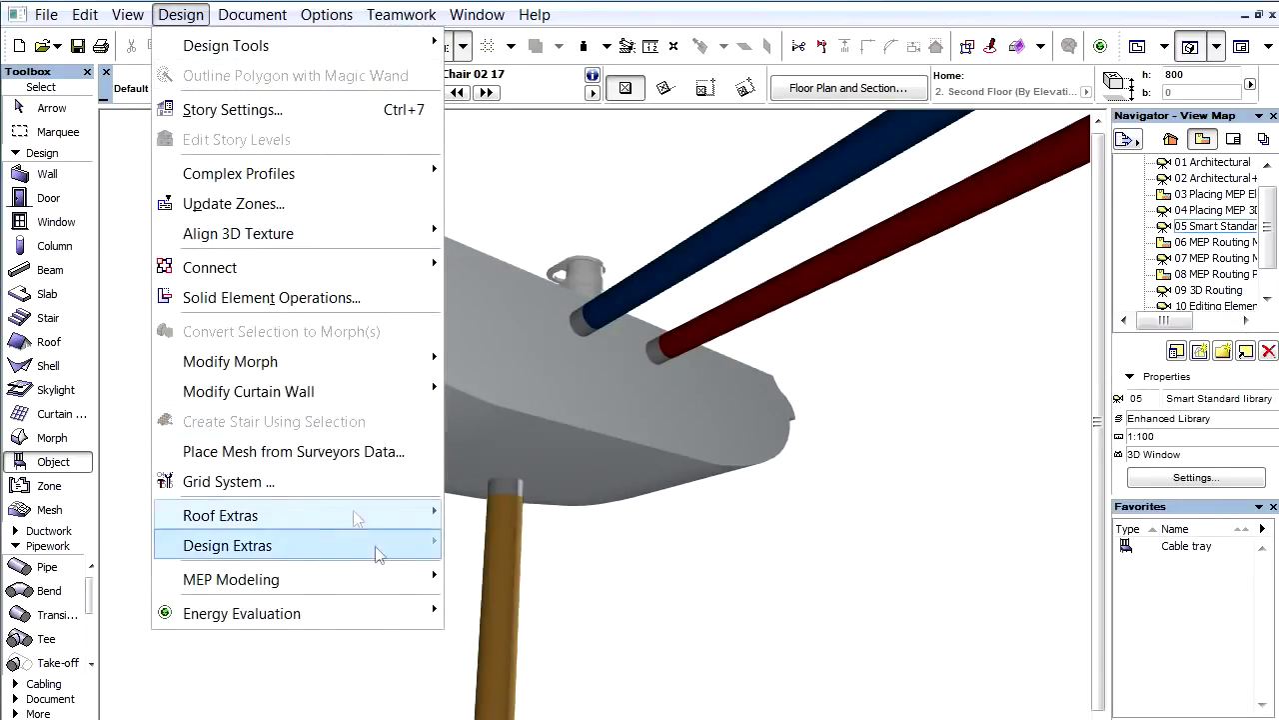
{"action": "mouse_move", "coordinate": [391, 577]}
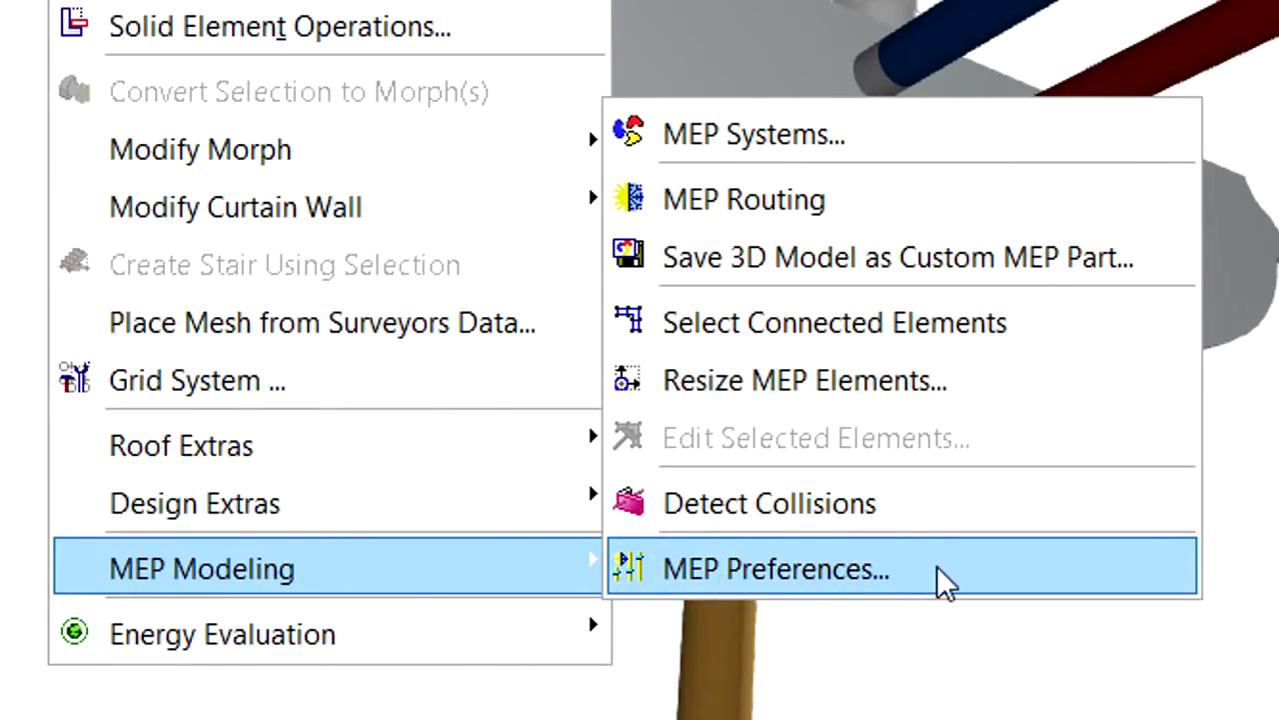
{"action": "left_click", "coordinate": [945, 585]}
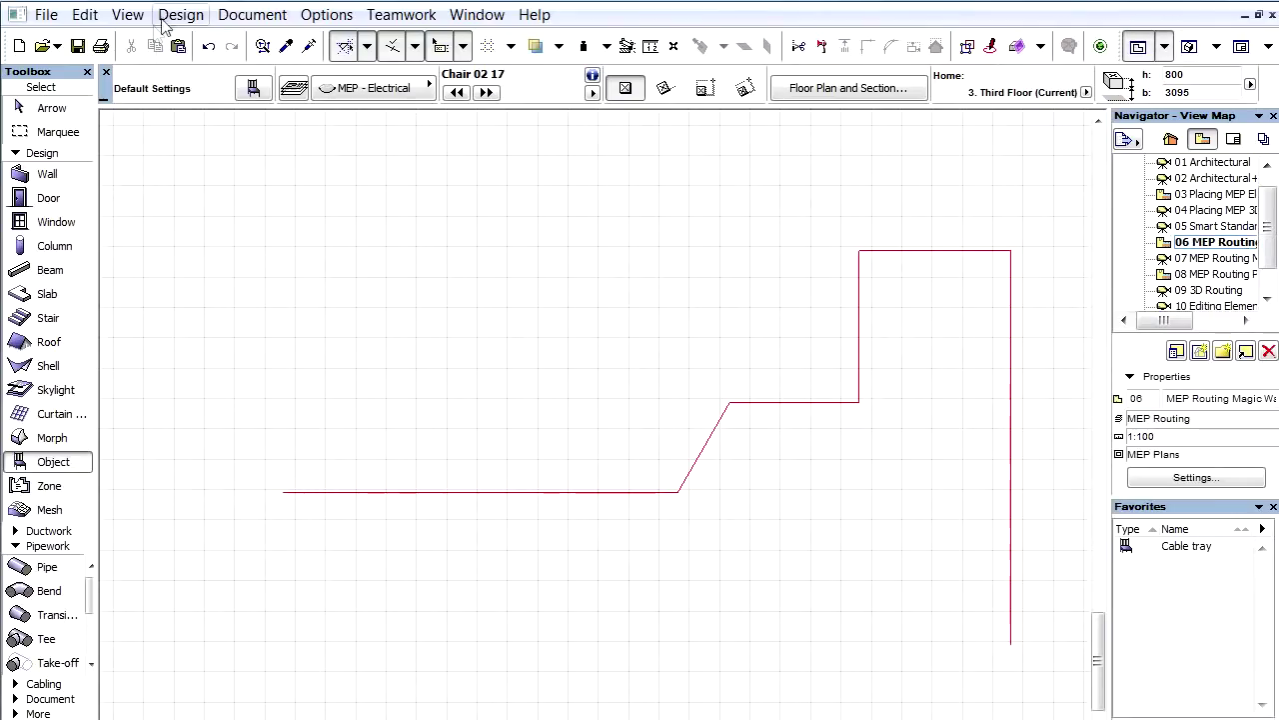
Step: Start MEP Routing on the floor plan and set the rectangular duct's size to 1200 wide by 650 high
{"action": "left_click", "coordinate": [162, 17]}
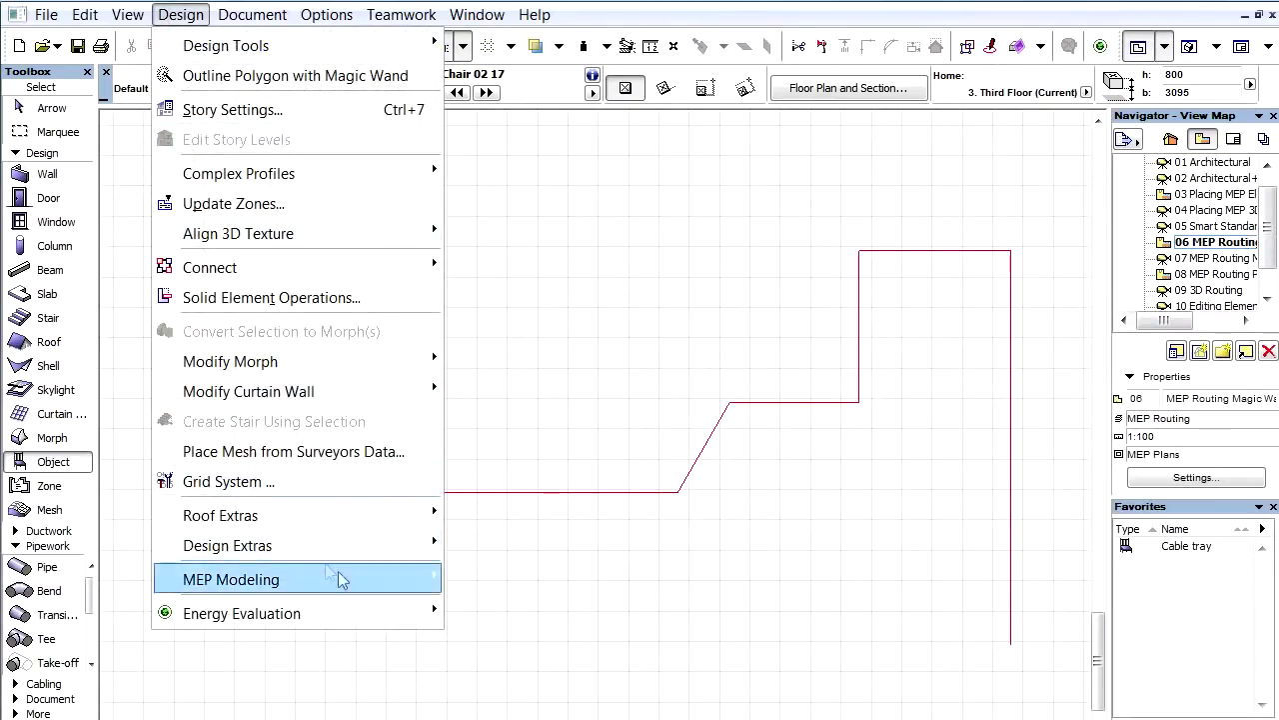
{"action": "mouse_move", "coordinate": [341, 577]}
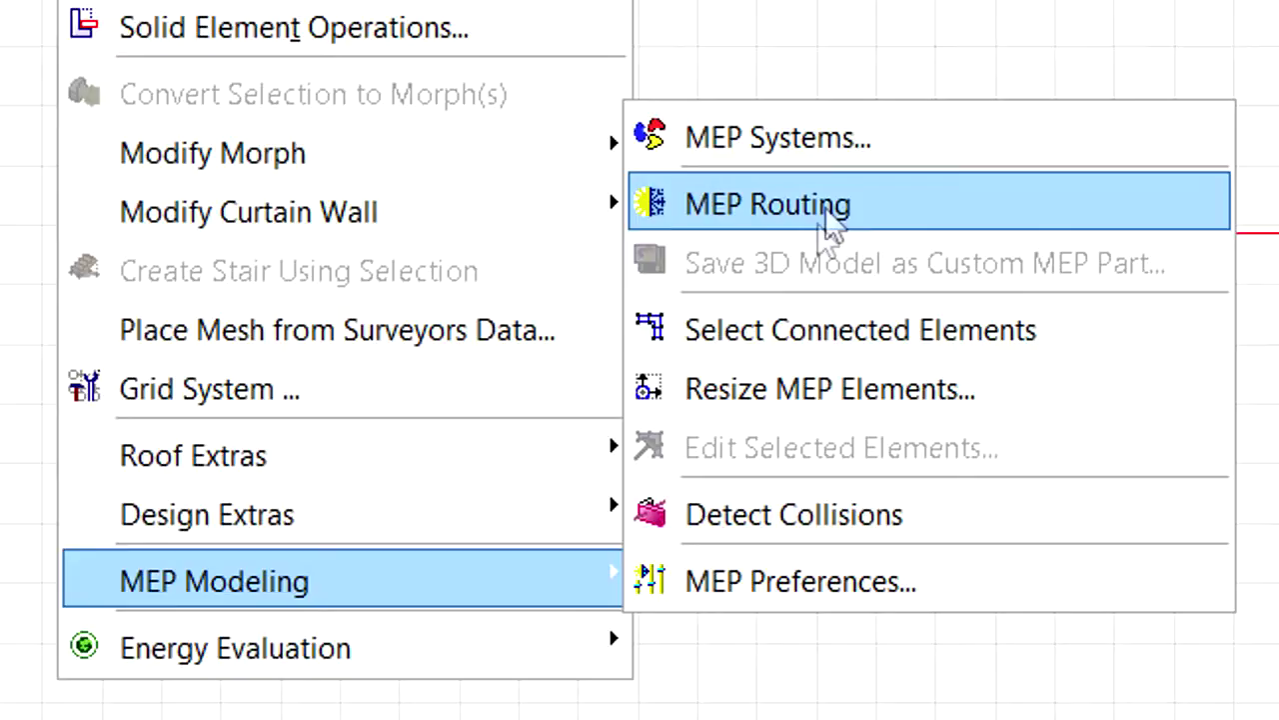
{"action": "left_click", "coordinate": [833, 228]}
{"action": "left_click_drag", "start_coordinate": [188, 192], "coordinate": [107, 190]}
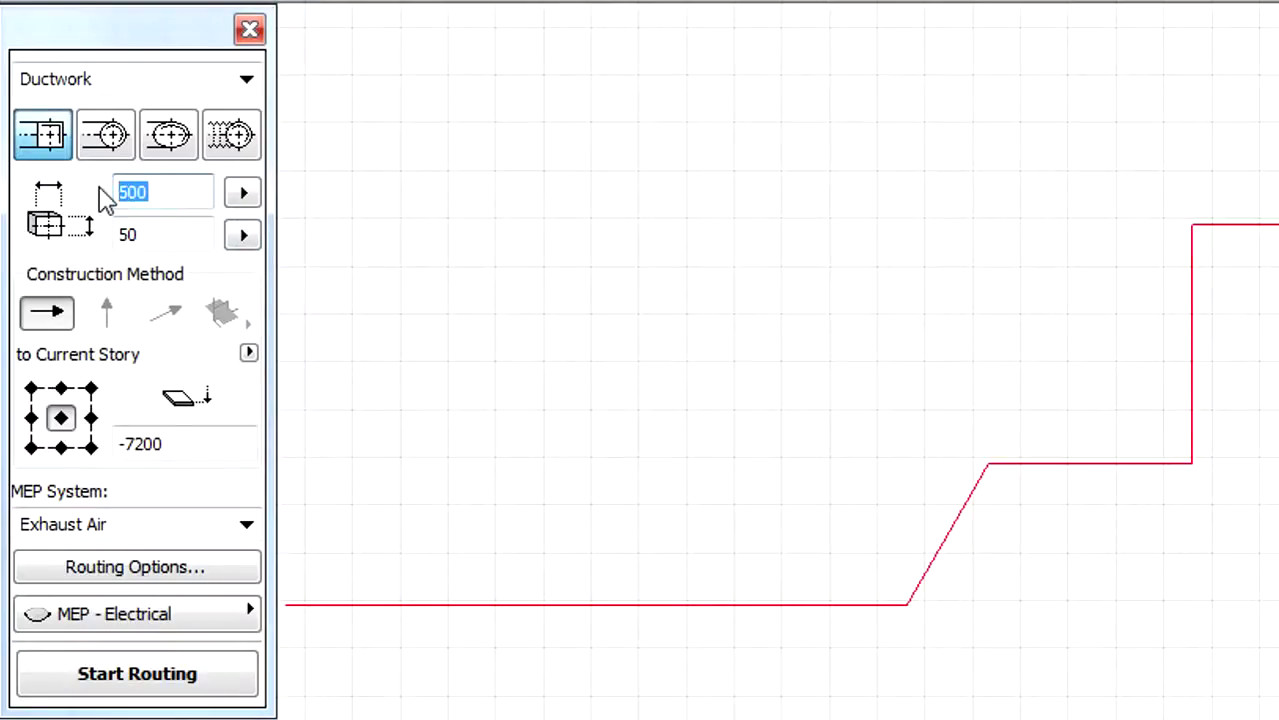
{"action": "type", "text": "1200"}
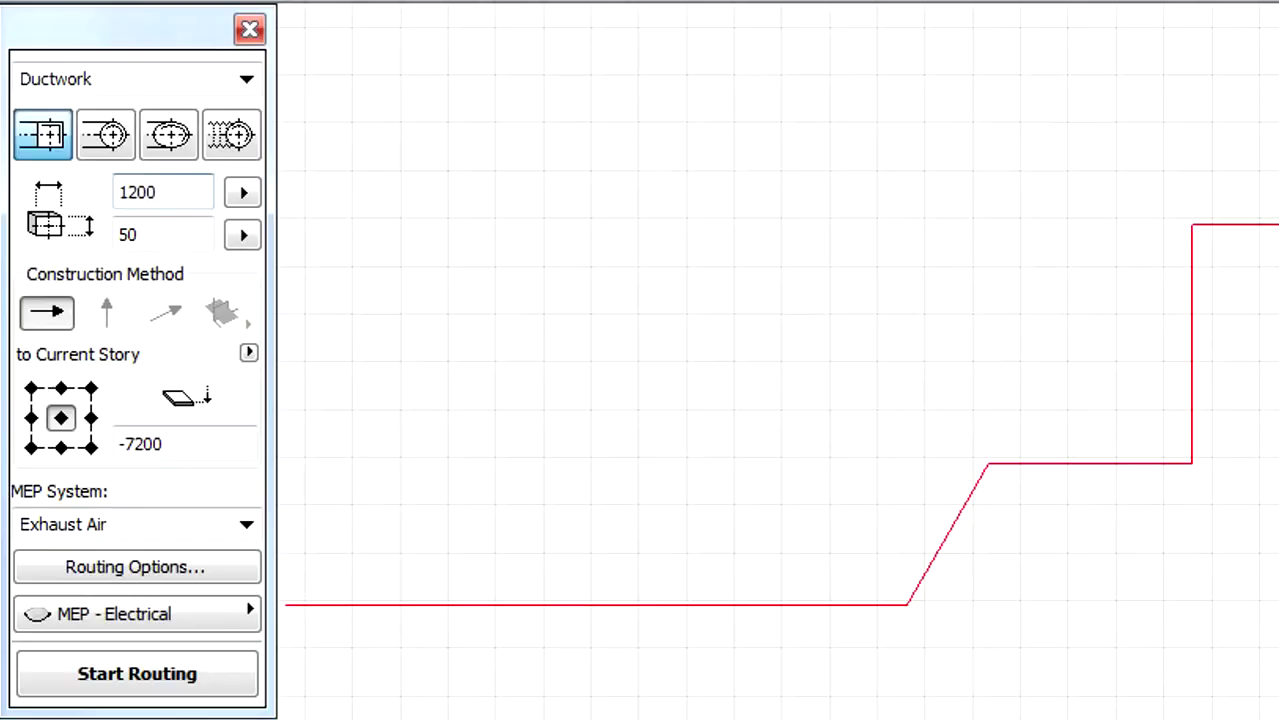
{"action": "key", "text": "Tab"}
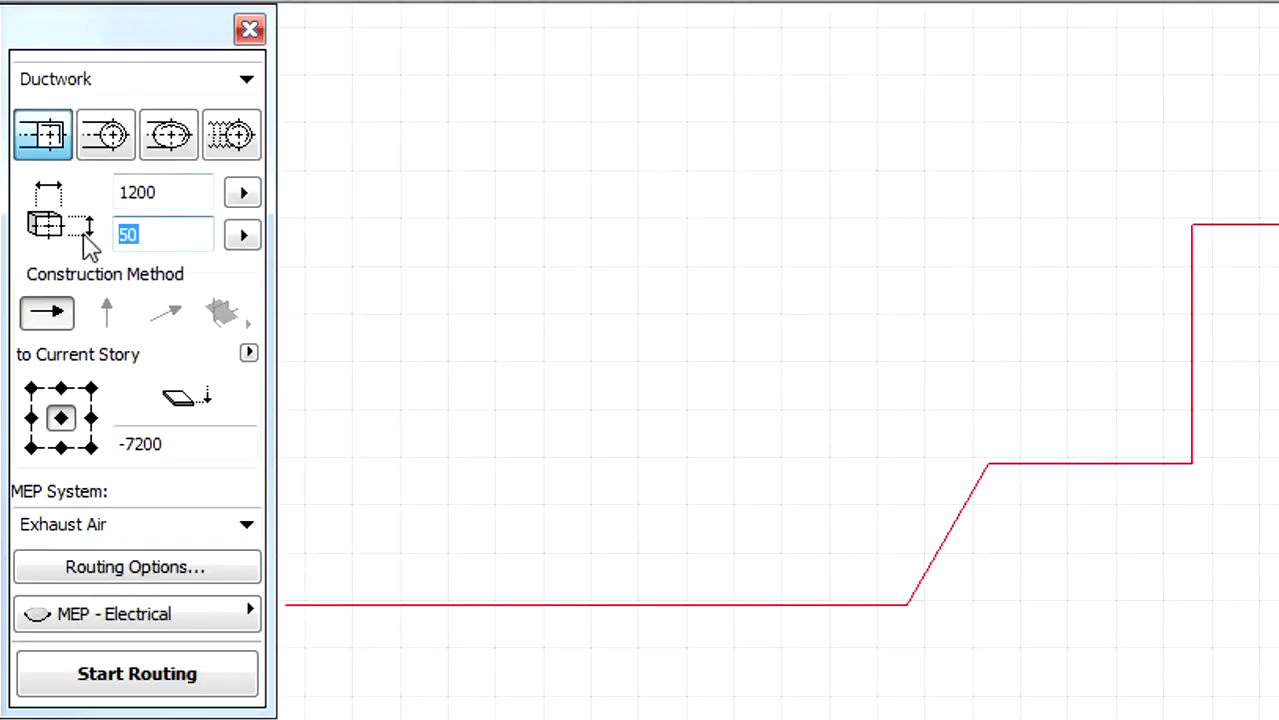
{"action": "type", "text": "650"}
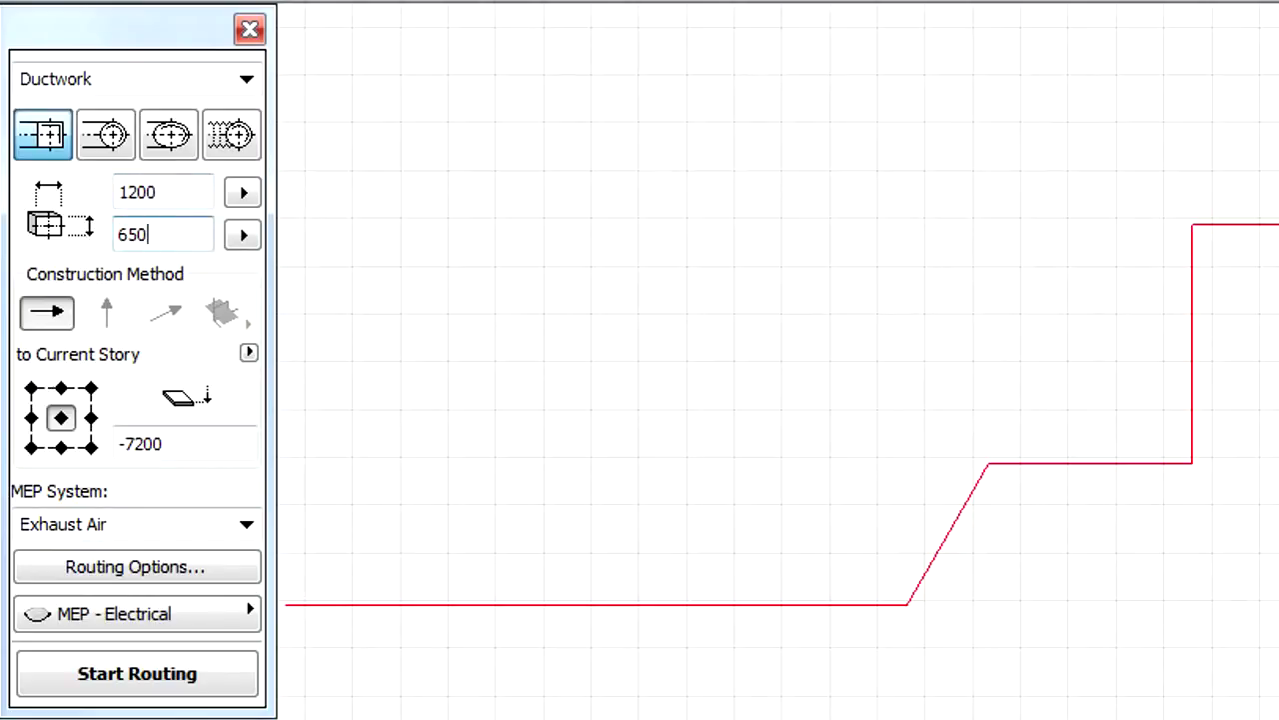
Step: Set the route's elevation to the current story to 0 and its layer to MEP - Routing-Magic Wand, keeping Ductwork as the type
{"action": "left_click_drag", "start_coordinate": [175, 442], "coordinate": [113, 455]}
{"action": "type", "text": "0"}
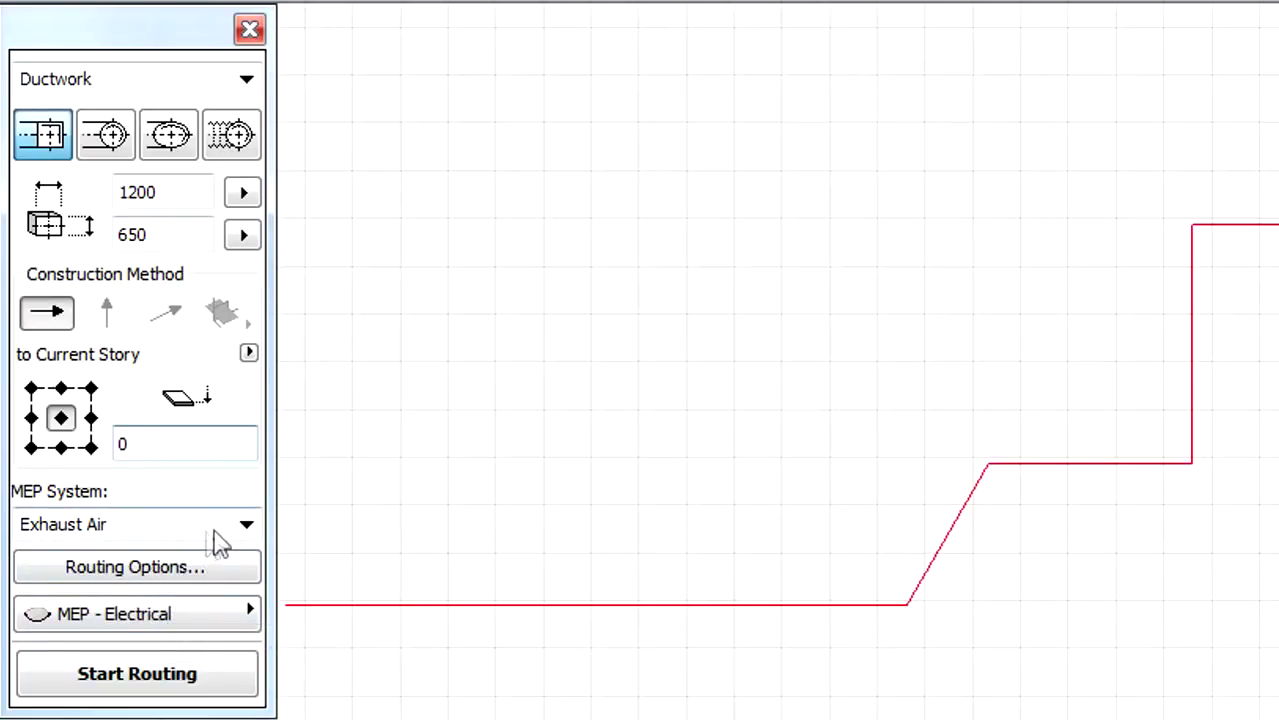
{"action": "left_click", "coordinate": [244, 612]}
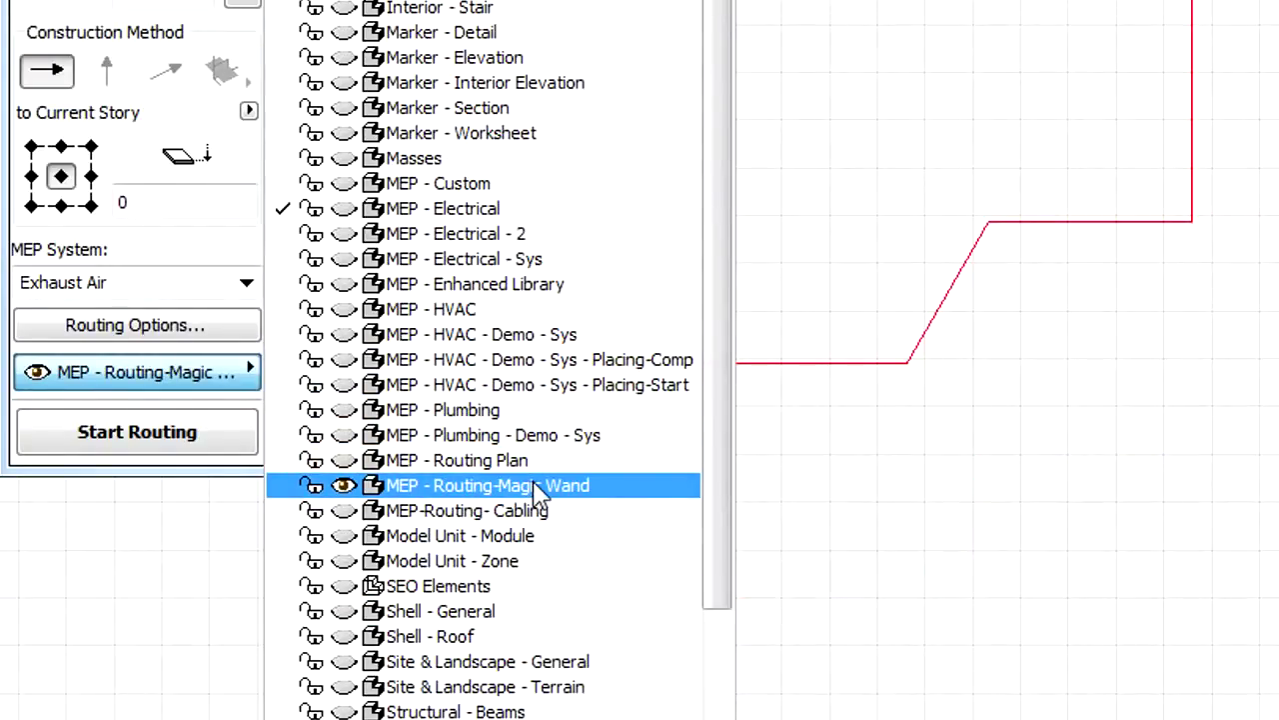
{"action": "left_click", "coordinate": [536, 488]}
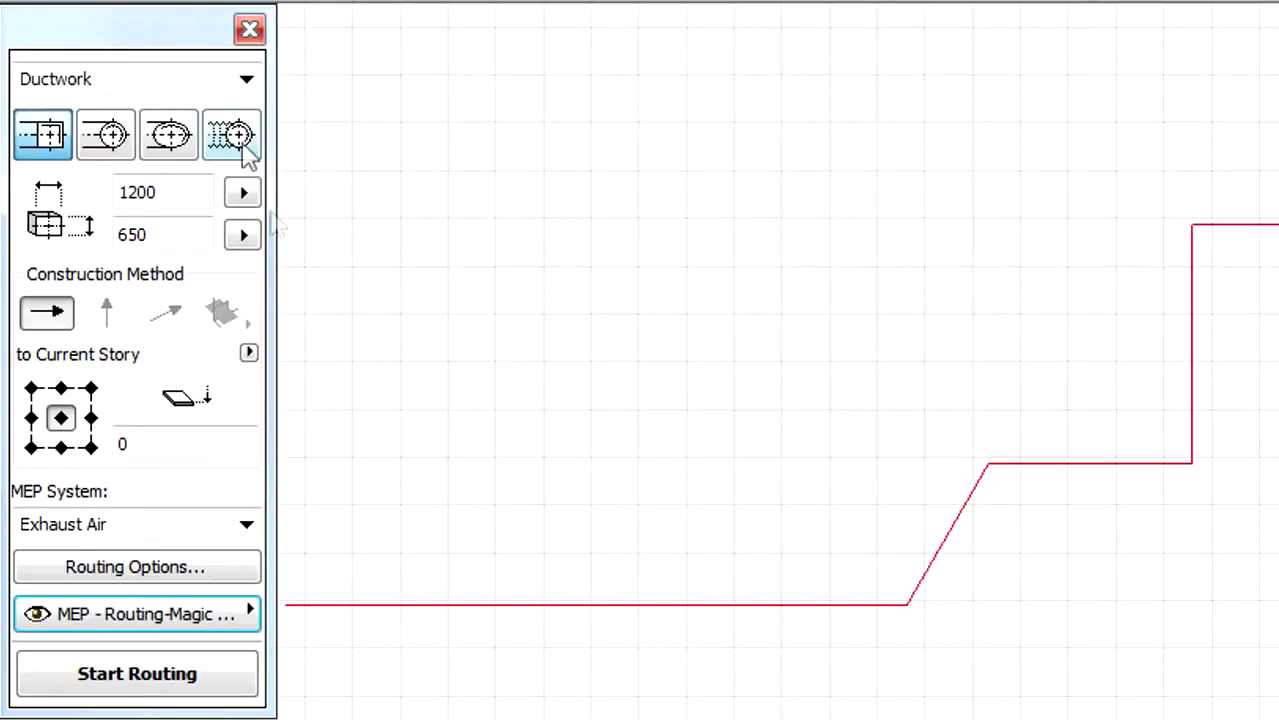
{"action": "left_click", "coordinate": [242, 86]}
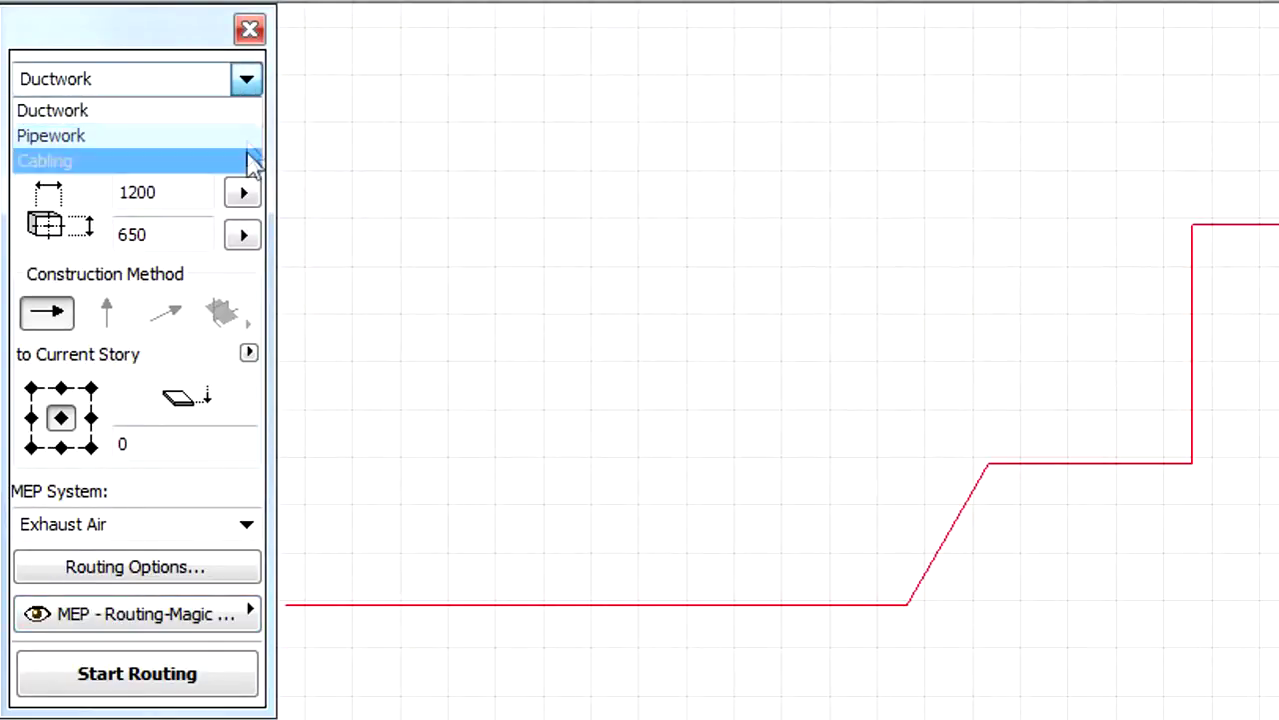
{"action": "left_click", "coordinate": [240, 112]}
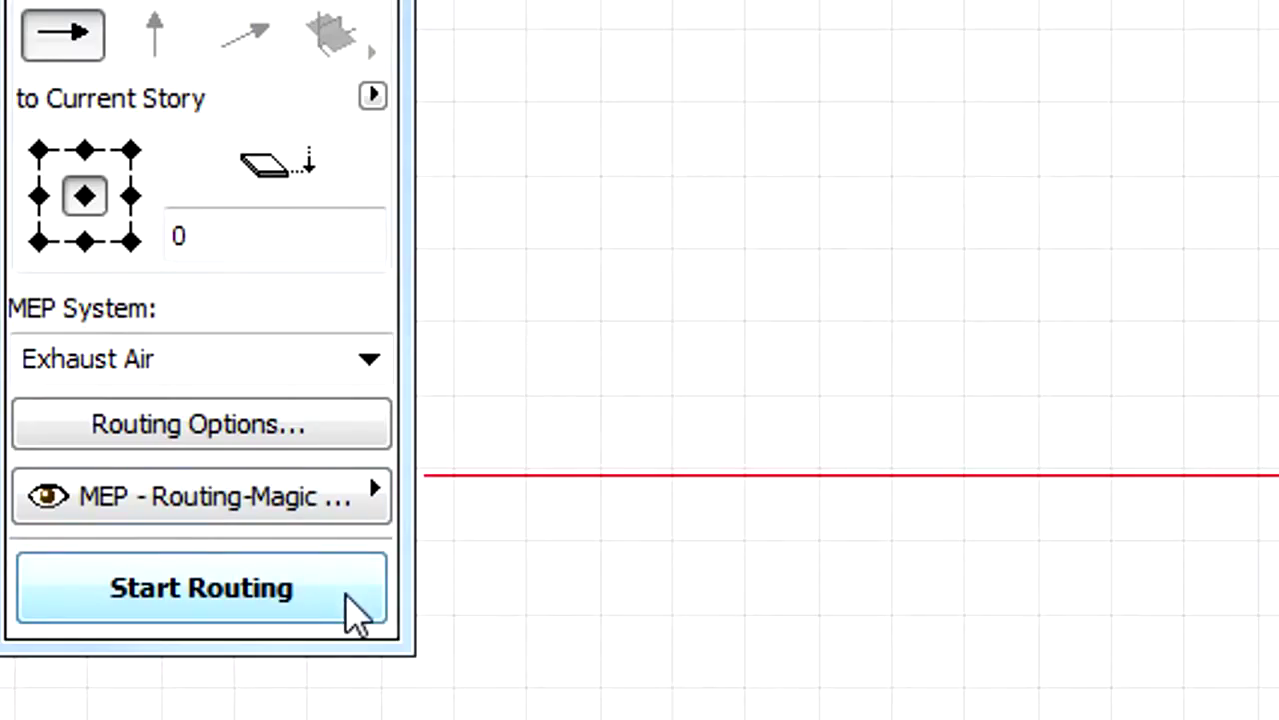
Step: Route 1200 x 650 exhaust air ductwork along the red polyline on the floor plan with the Magic Wand
{"action": "left_click", "coordinate": [345, 593]}
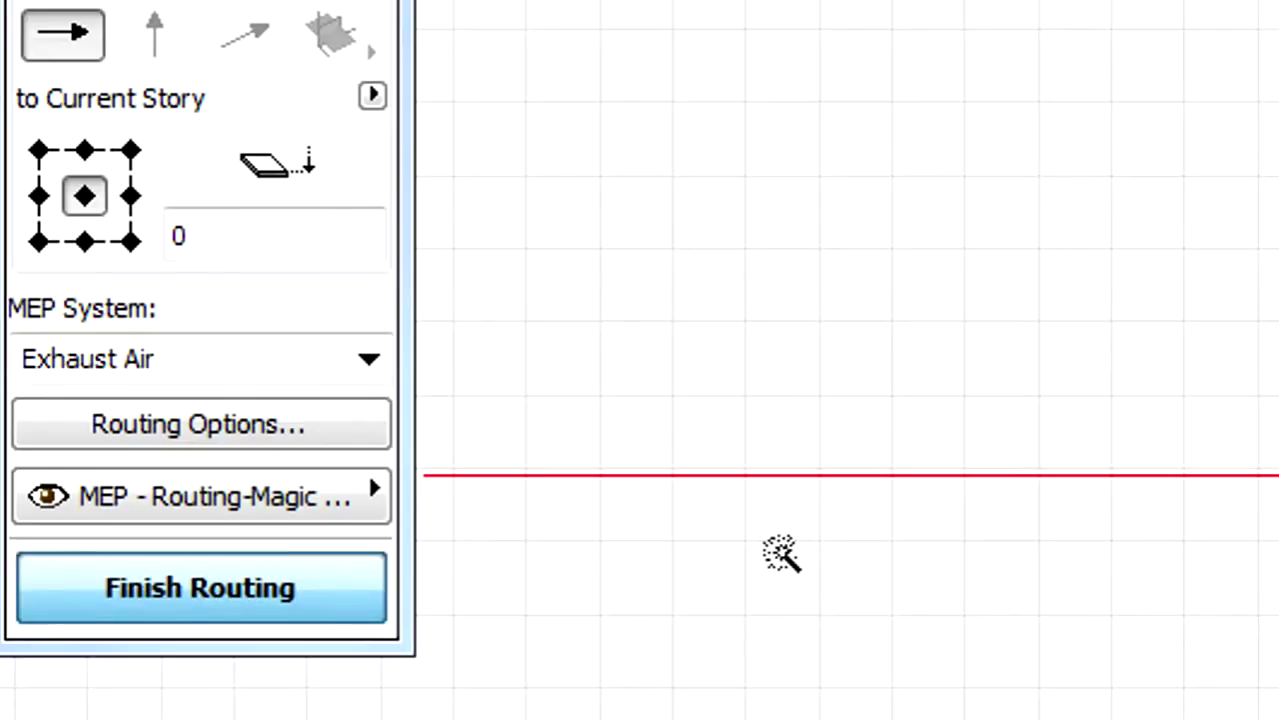
{"action": "left_click", "coordinate": [938, 476]}
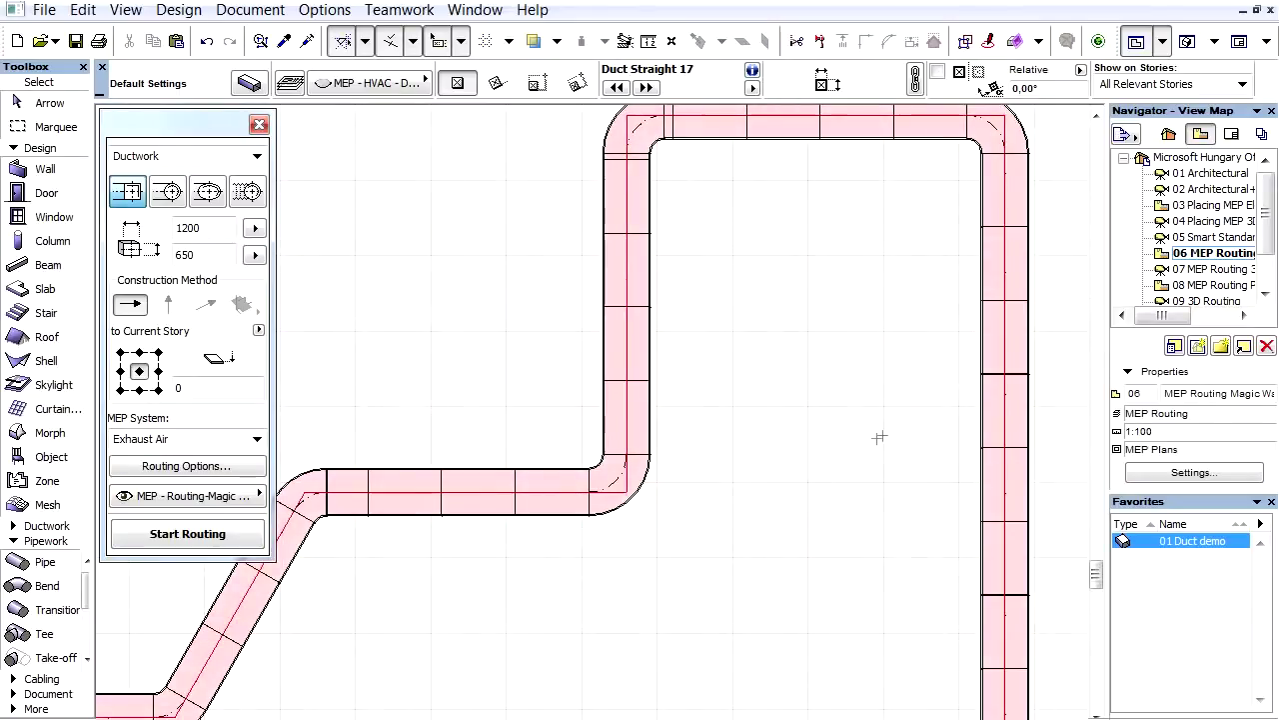
{"action": "middle_click_drag", "start_coordinate": [882, 440], "coordinate": [844, 453]}
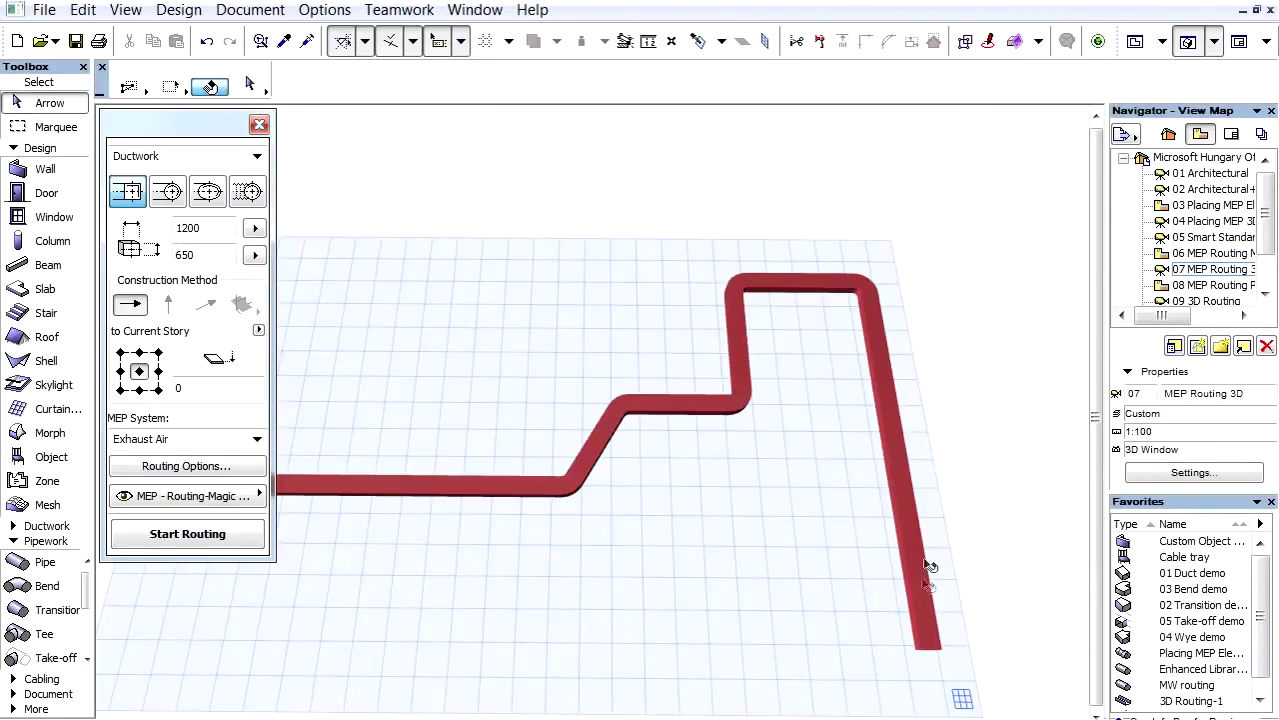
Step: Select the entire duct run in the MEP Routing 3D view with Select Connected Elements, starting from the duct at its front end
{"action": "left_click", "coordinate": [919, 596]}
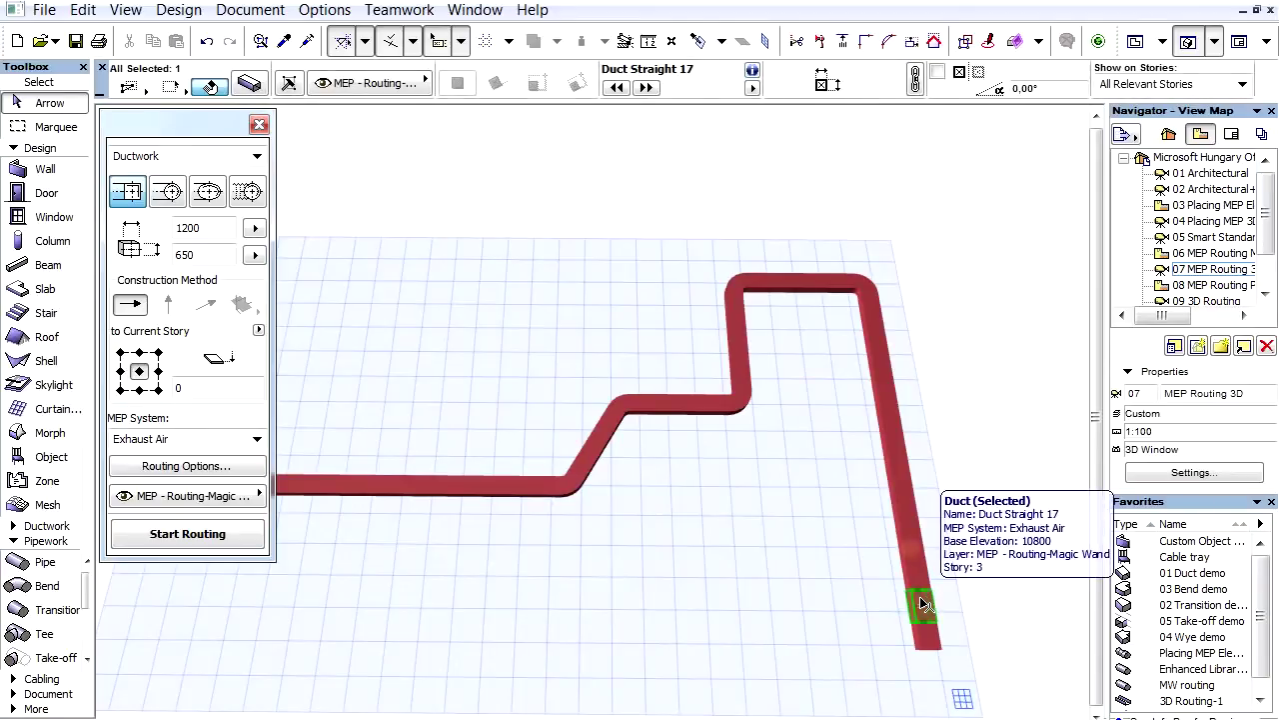
{"action": "key", "text": "Escape"}
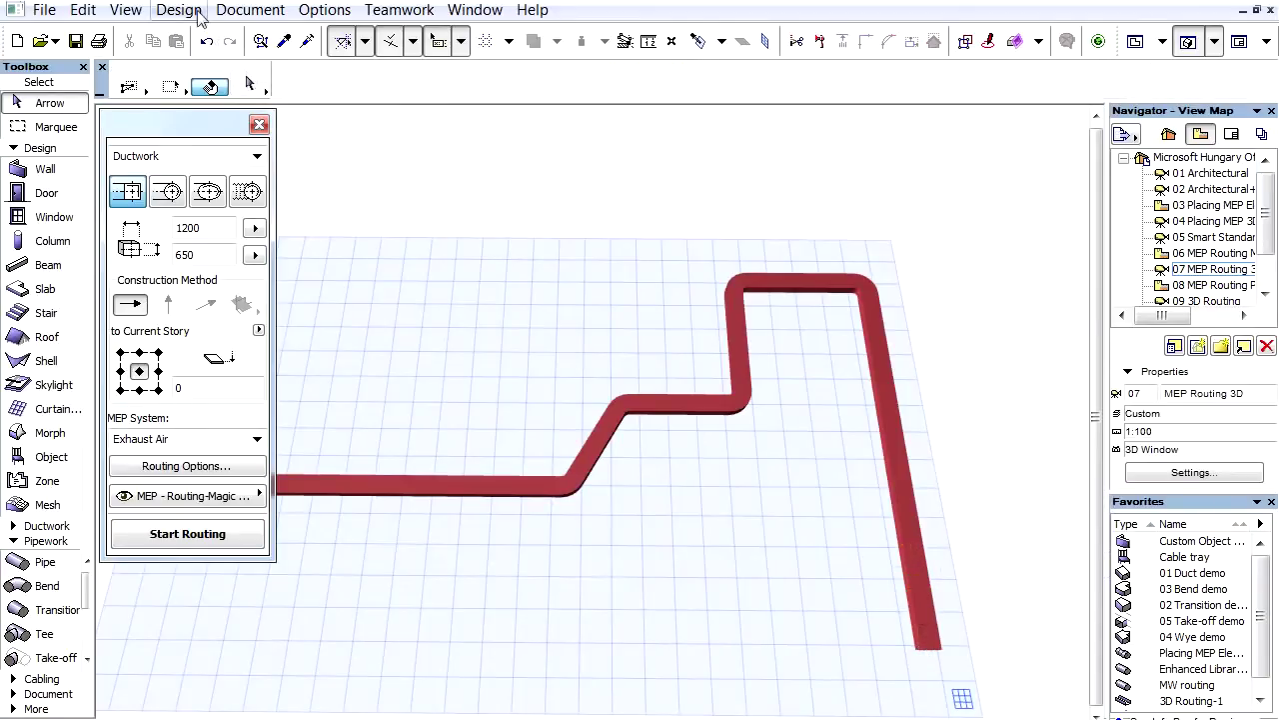
{"action": "left_click", "coordinate": [185, 10]}
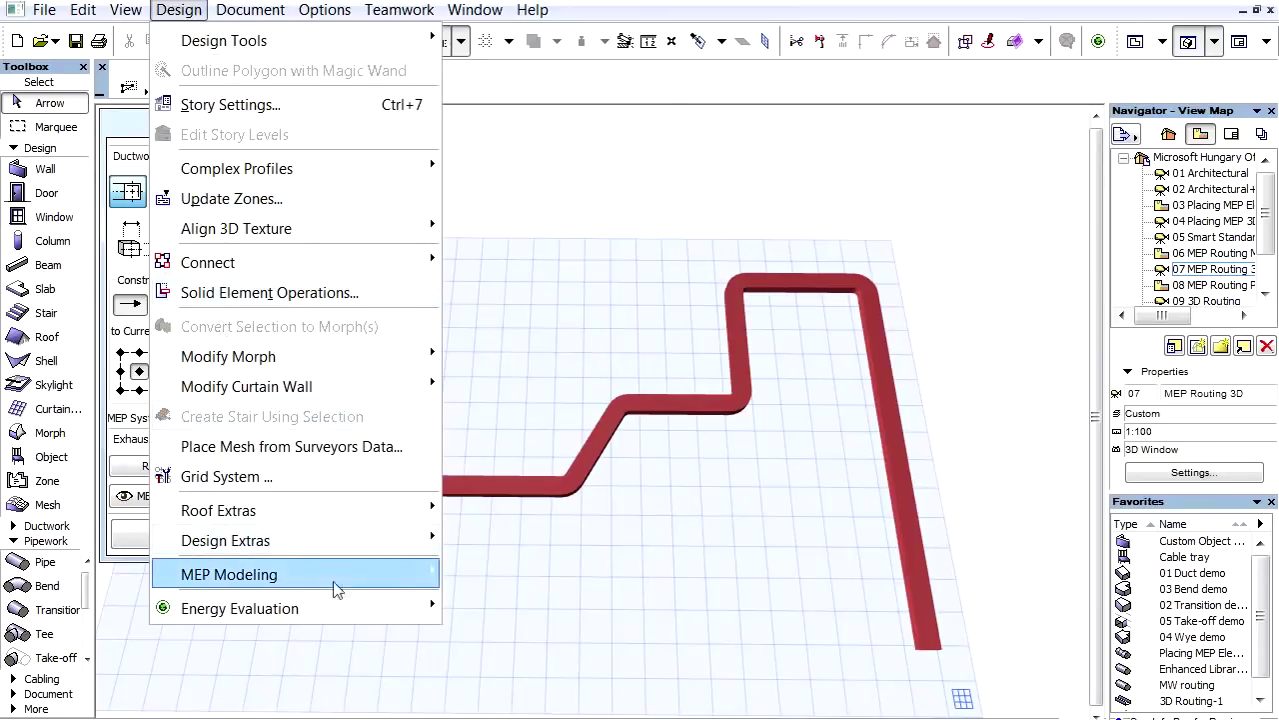
{"action": "mouse_move", "coordinate": [348, 574]}
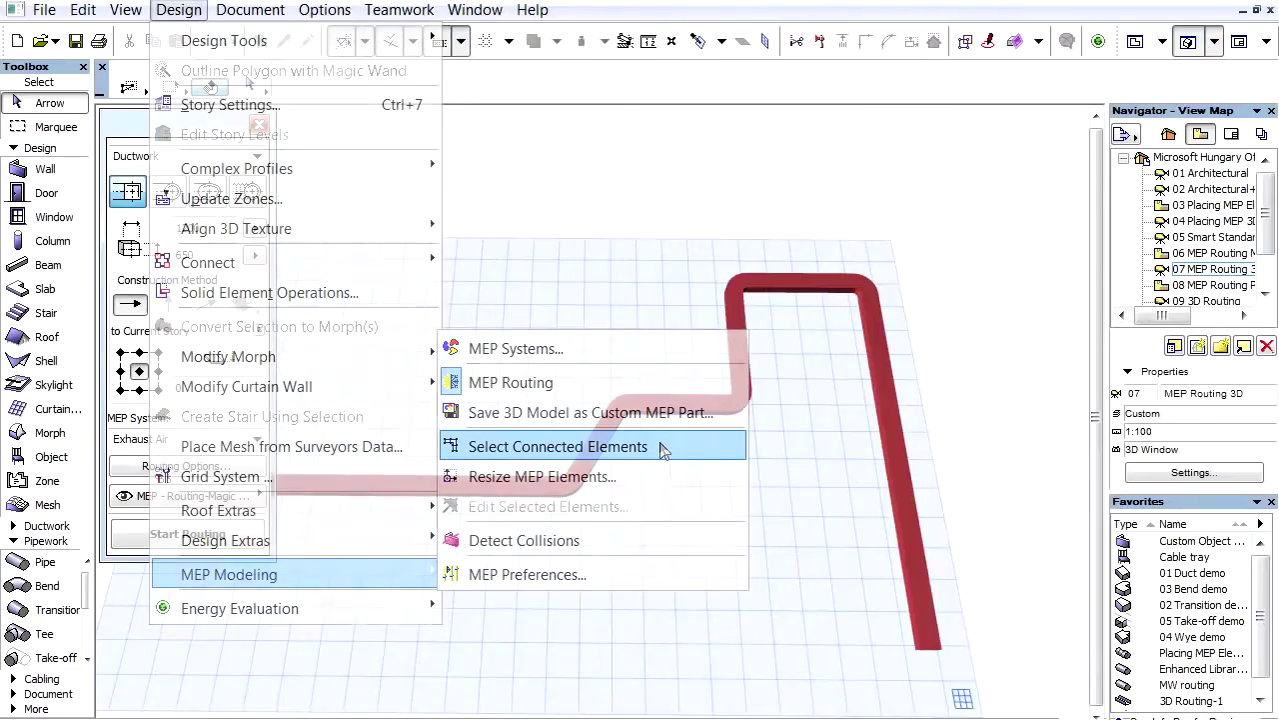
{"action": "left_click", "coordinate": [1045, 368]}
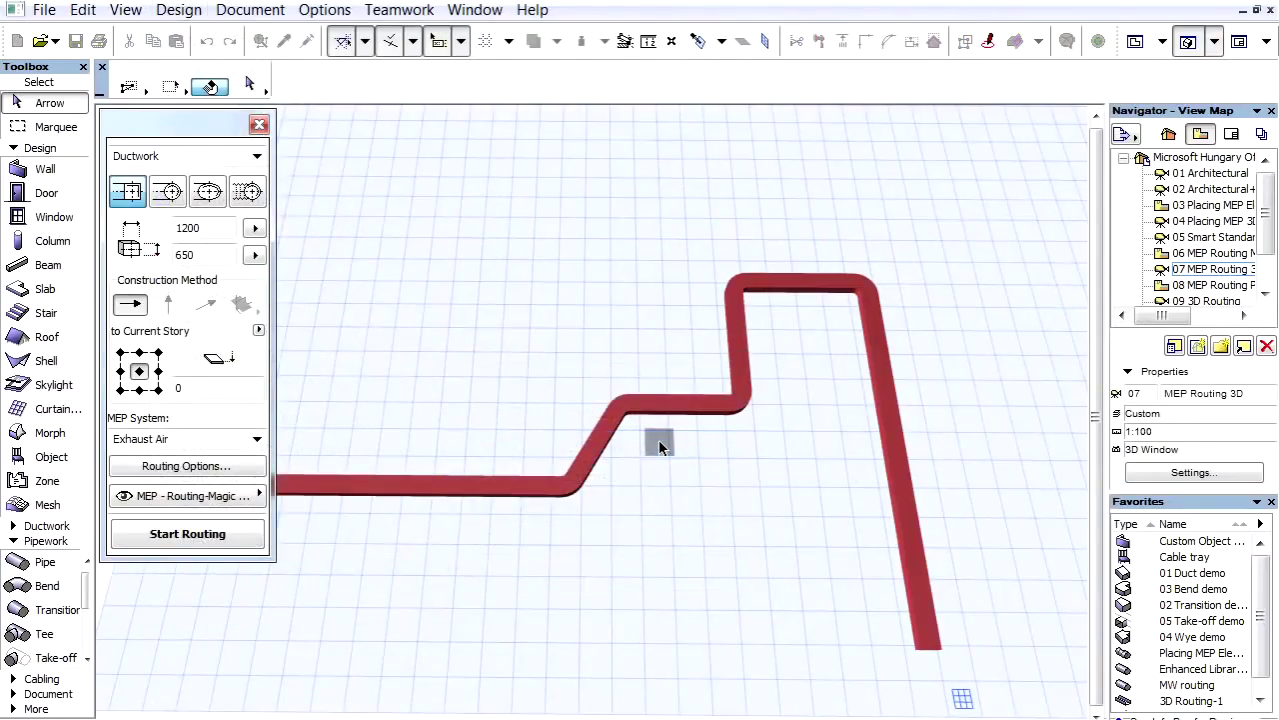
{"action": "left_click", "coordinate": [933, 650]}
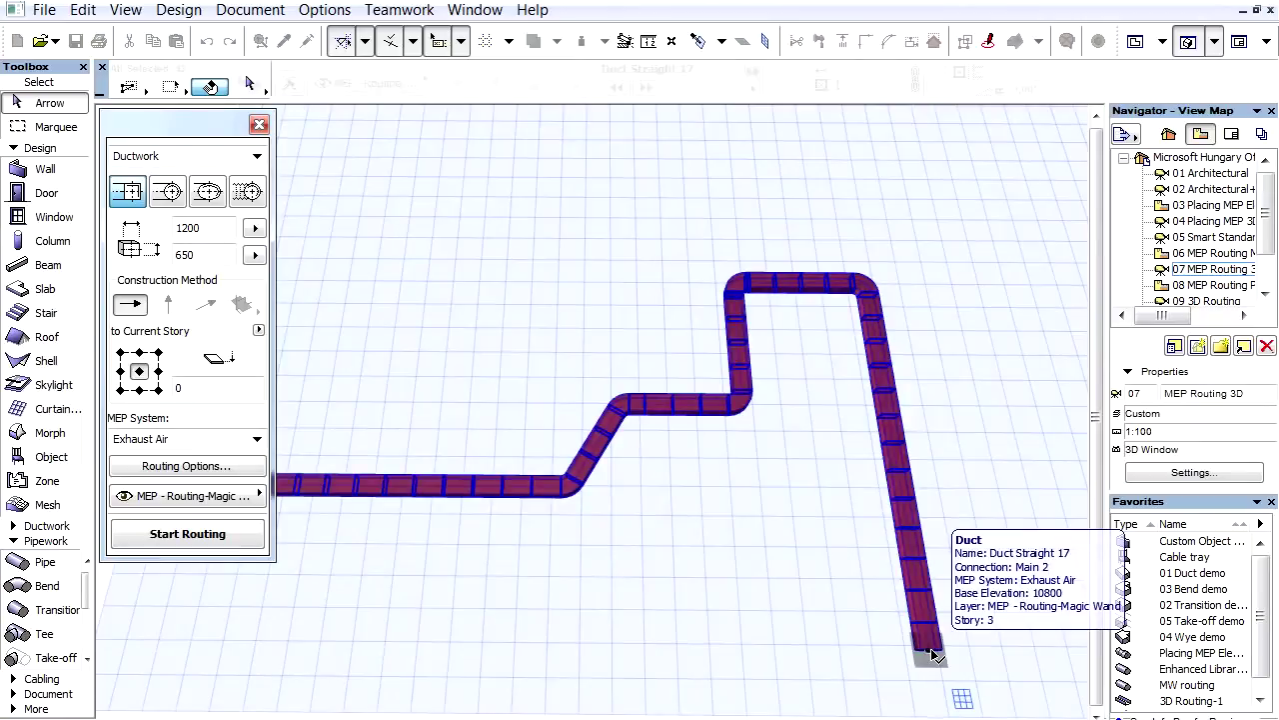
{"action": "left_click", "coordinate": [932, 652]}
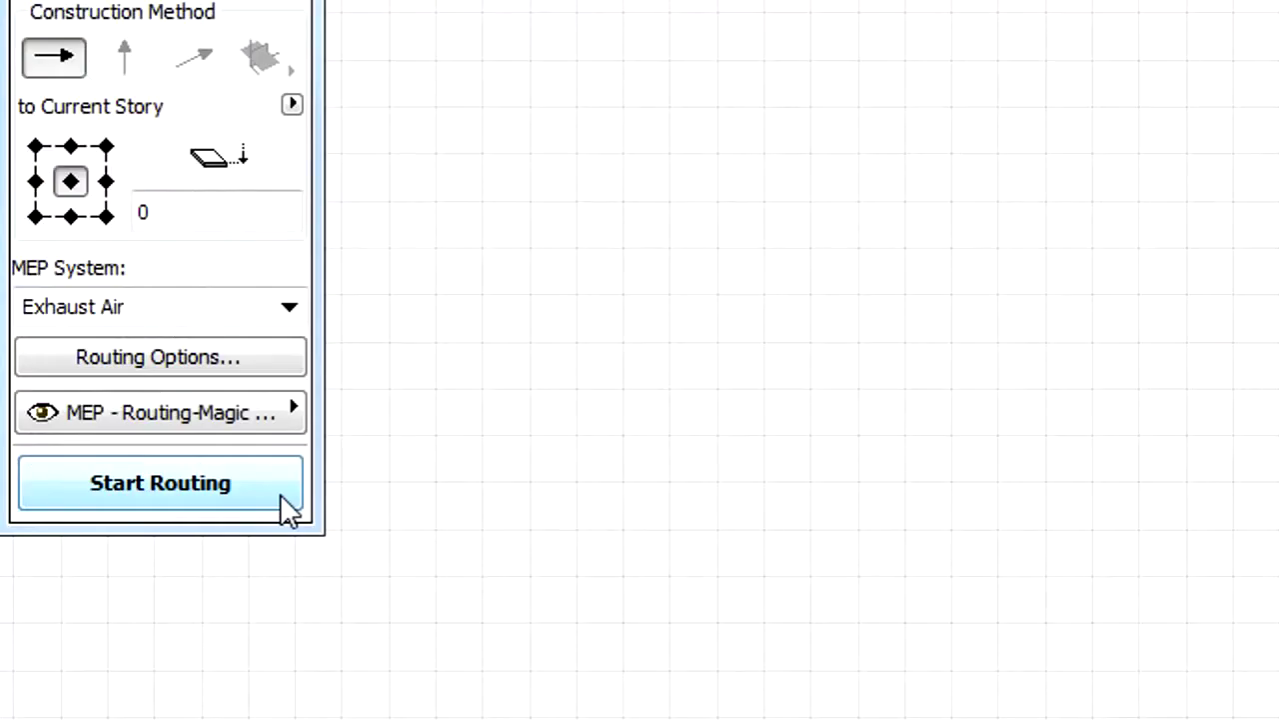
Step: Start a new duct route in an empty area of the plan and draw three constant-elevation segments: across, up and across again
{"action": "left_click", "coordinate": [271, 490]}
{"action": "scroll", "coordinate": [479, 498], "scroll_direction": "up", "scroll_amount": 2}
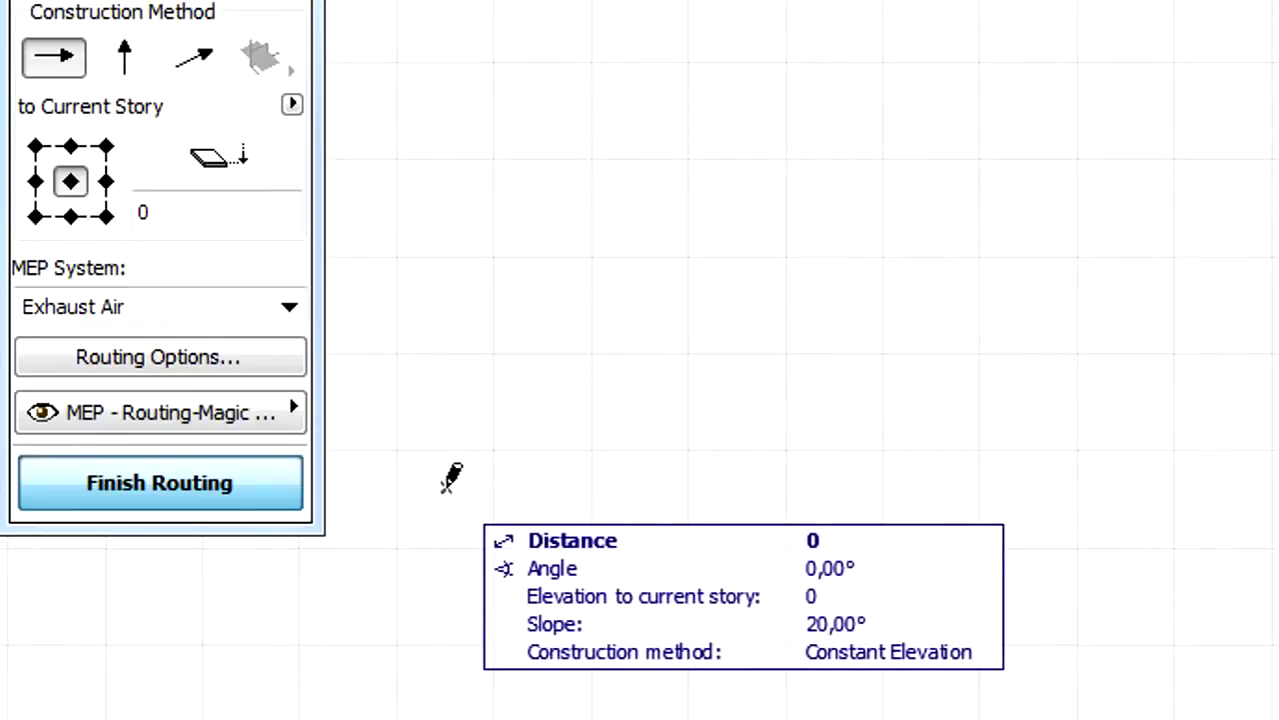
{"action": "left_click", "coordinate": [447, 486]}
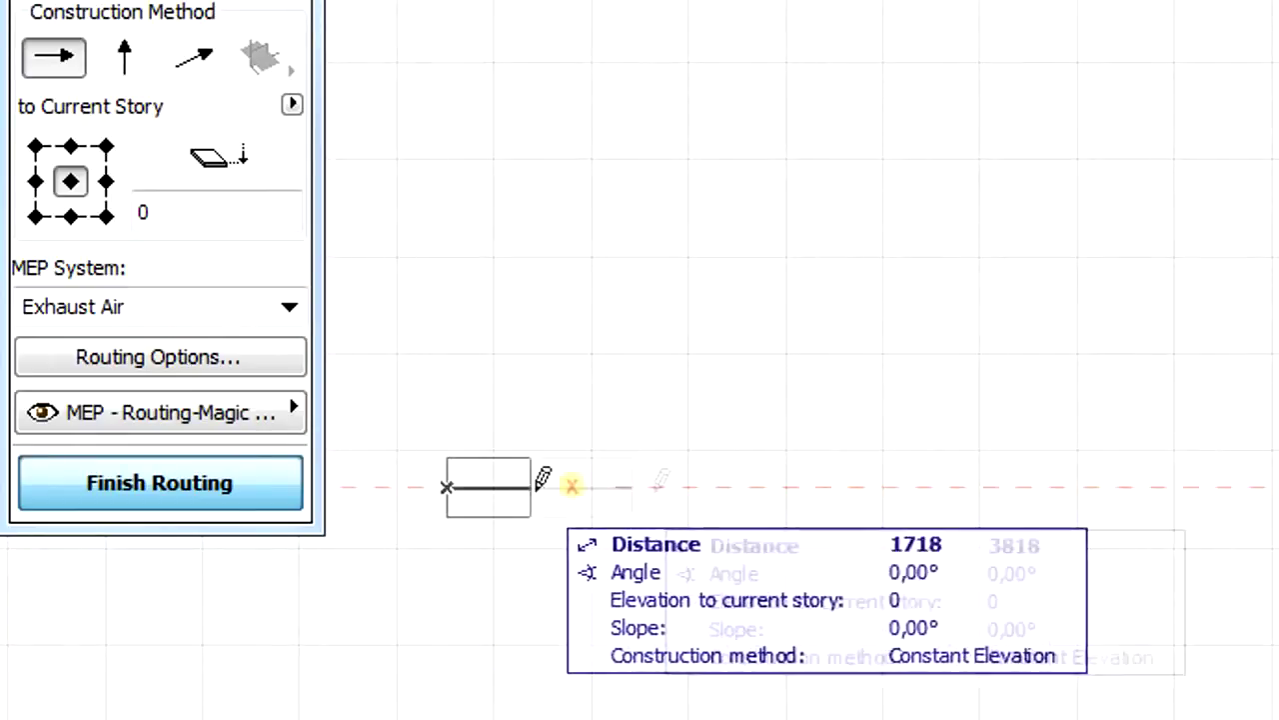
{"action": "left_click", "coordinate": [594, 487]}
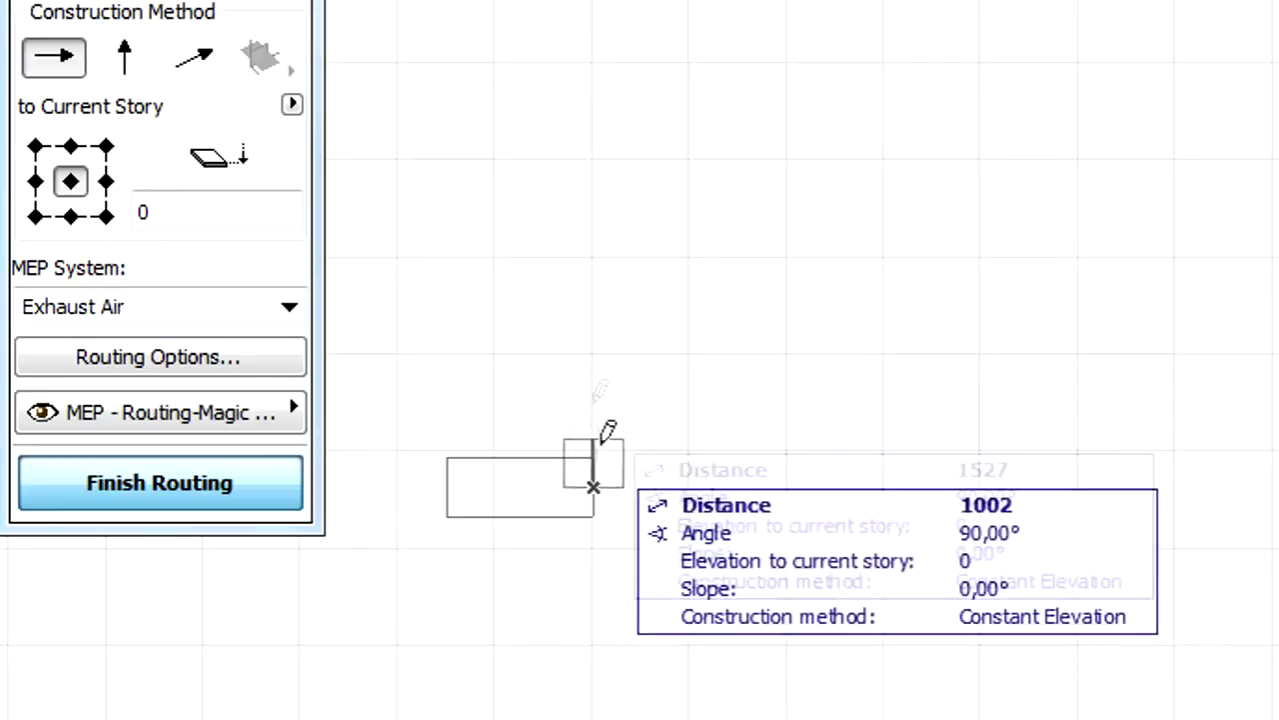
{"action": "left_click", "coordinate": [592, 336]}
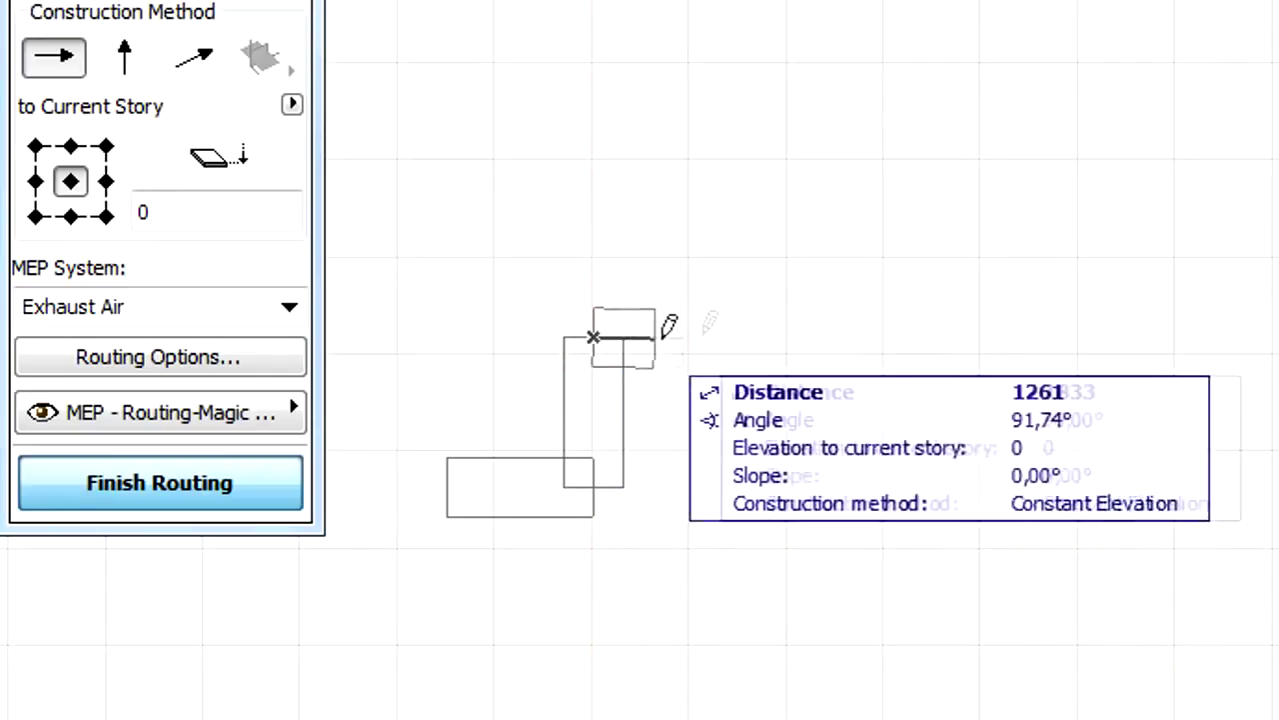
{"action": "left_click", "coordinate": [749, 322]}
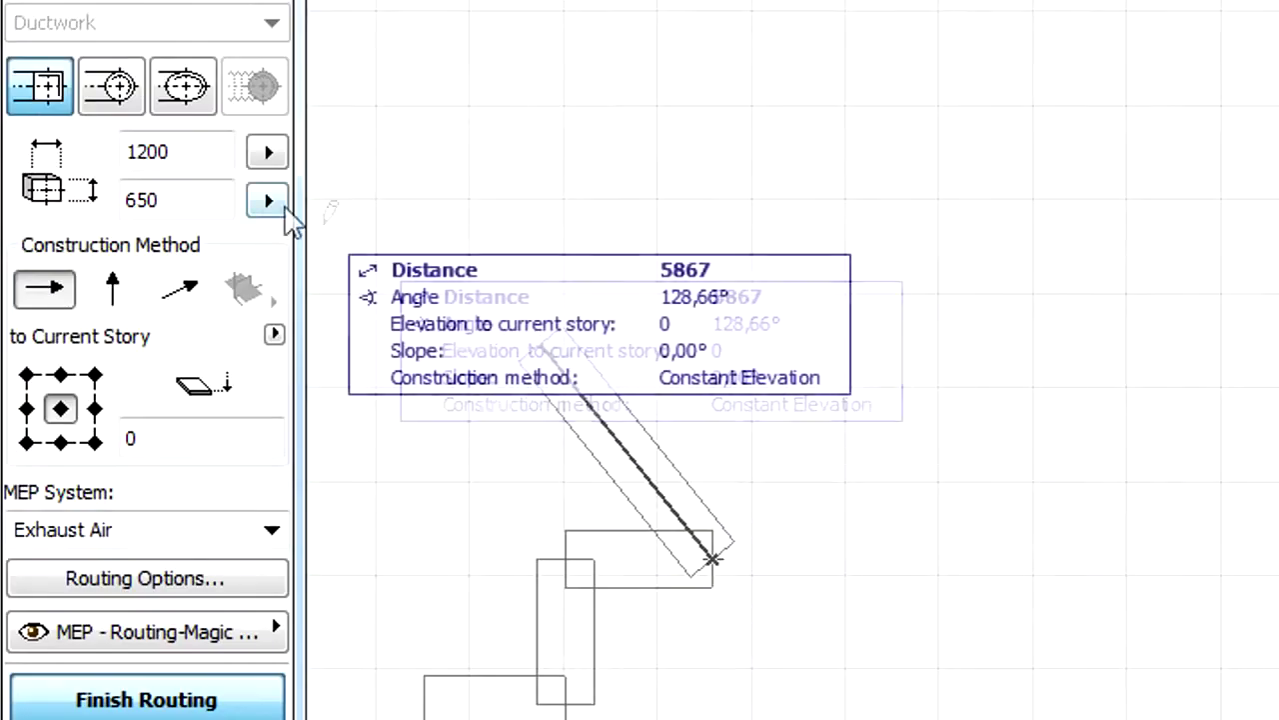
Step: Set the duct width to 800 and continue the route with a longer straight segment at 0°
{"action": "left_click_drag", "start_coordinate": [197, 155], "coordinate": [109, 149]}
{"action": "type", "text": "800"}
{"action": "key", "text": "Return"}
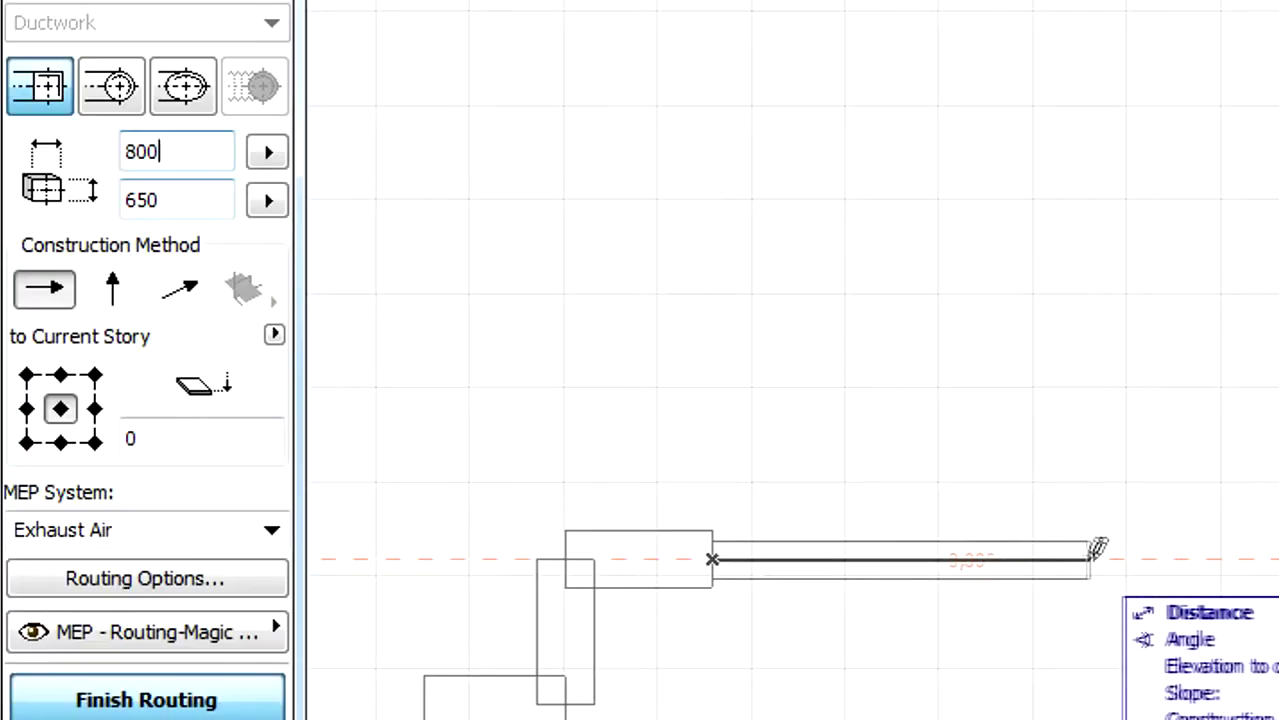
{"action": "left_click", "coordinate": [1094, 558]}
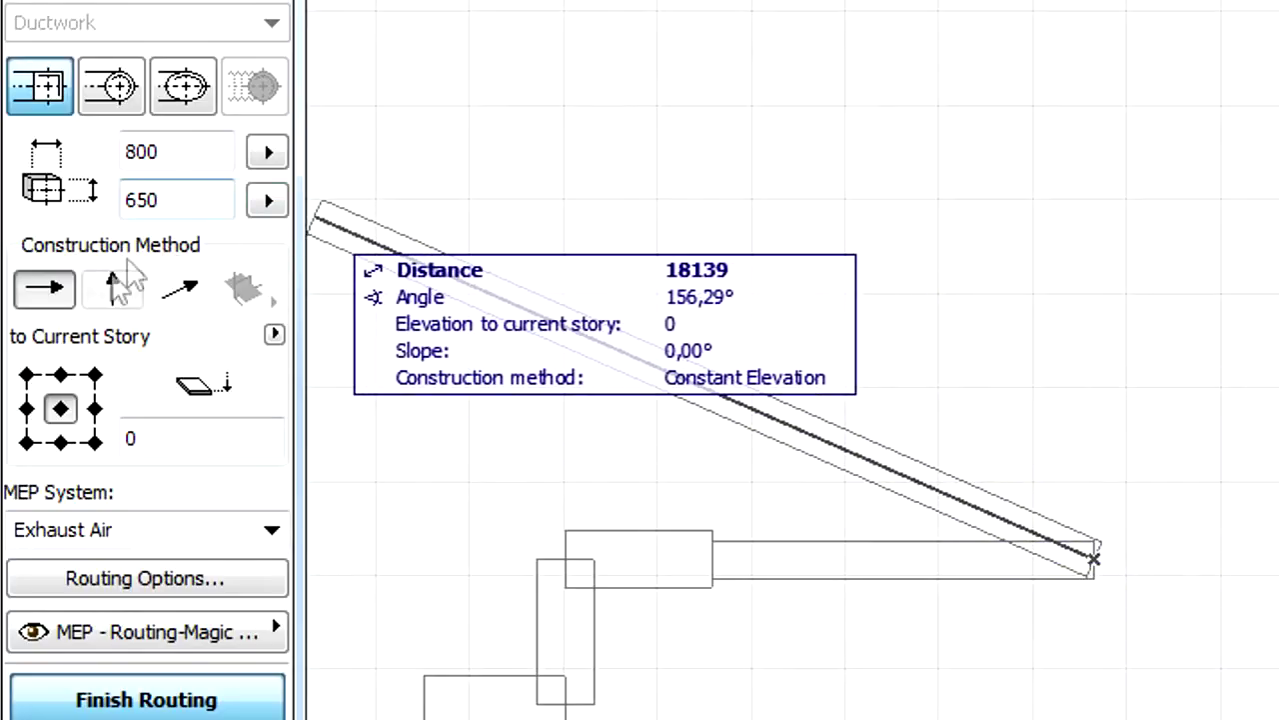
Step: Add a vertical rise to an elevation of 5000 to the current story and continue the duct straight at that height
{"action": "left_click", "coordinate": [113, 289]}
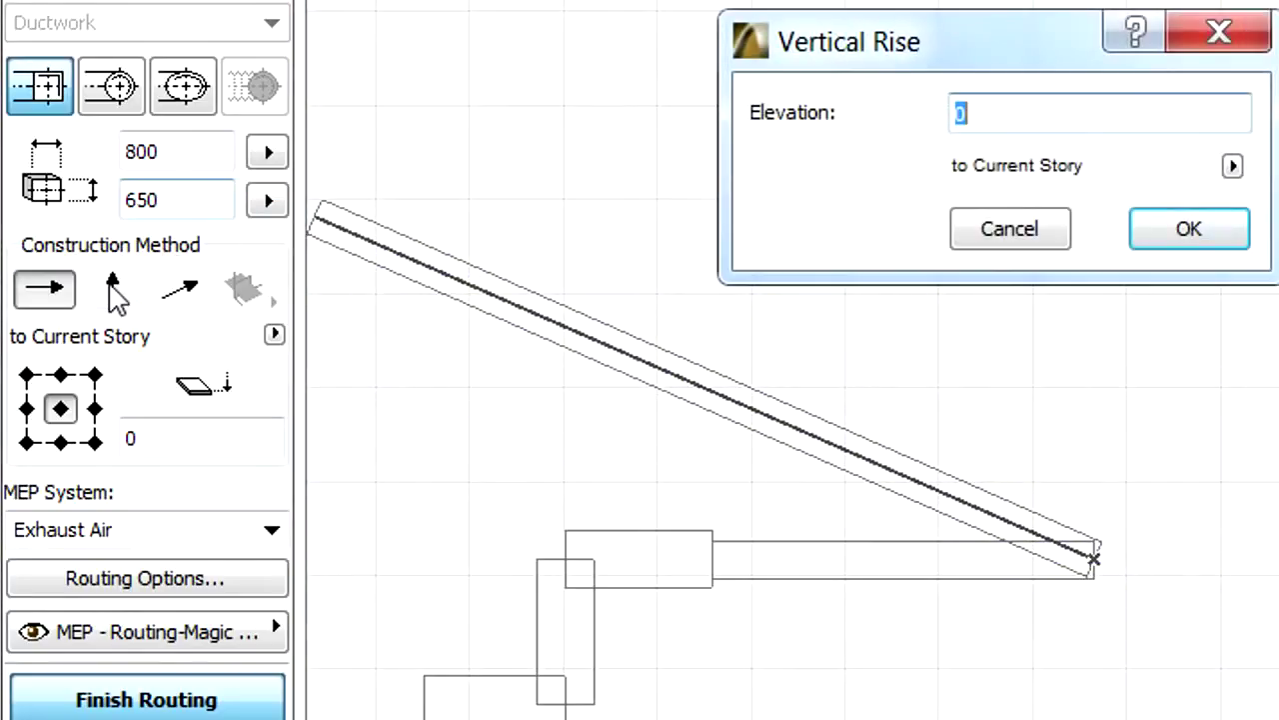
{"action": "type", "text": "5000"}
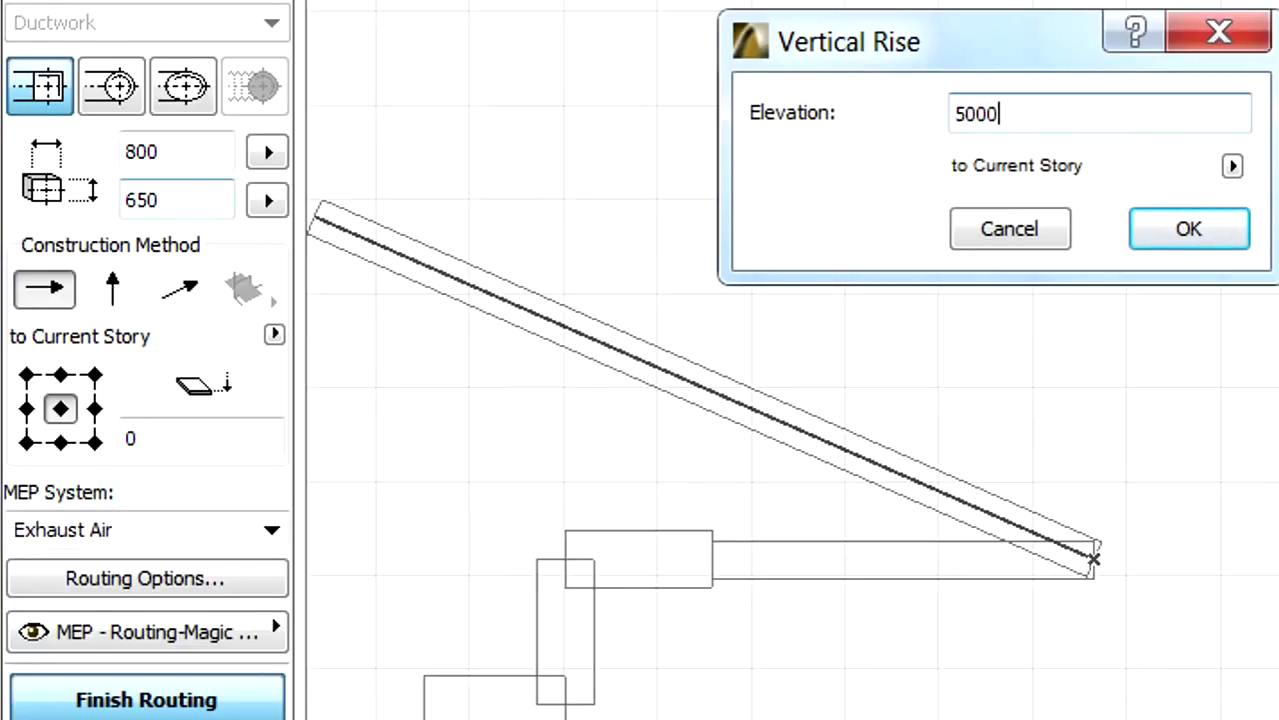
{"action": "left_click", "coordinate": [1207, 237]}
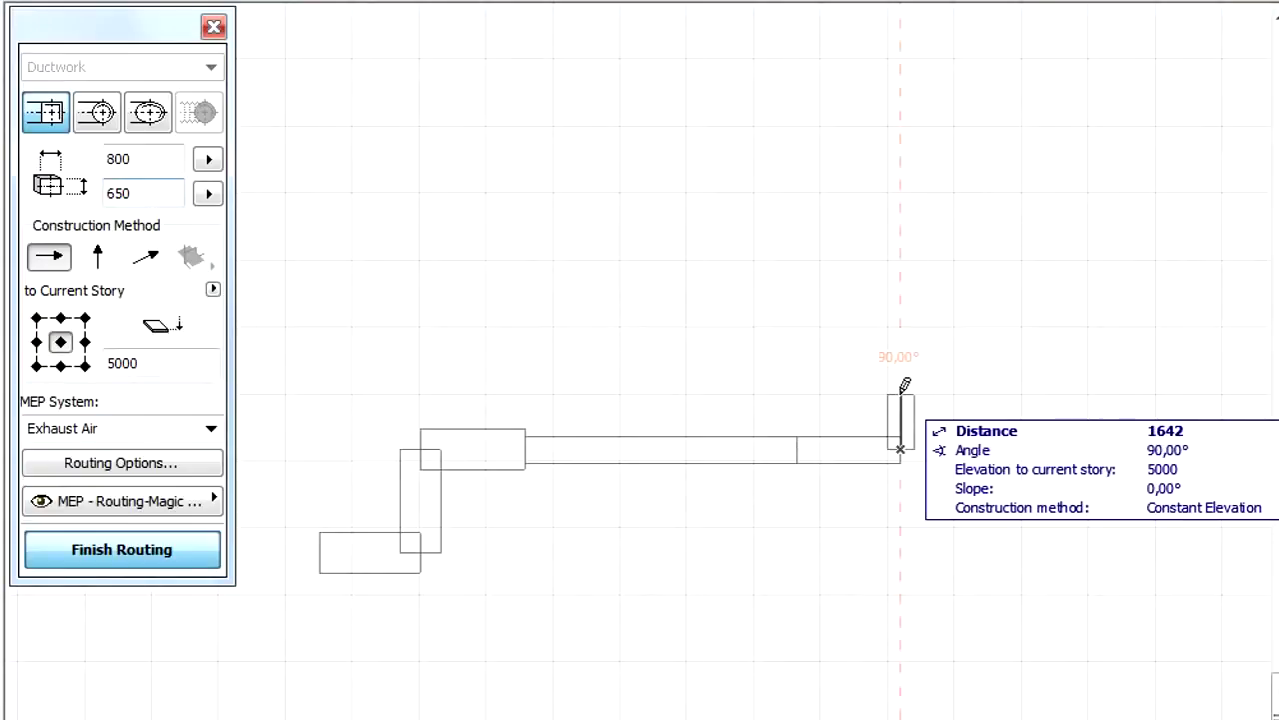
Step: Draw the final duct segment at a slope angle of 20° in the same direction, finish the route and keep the created elements
{"action": "left_click", "coordinate": [151, 261]}
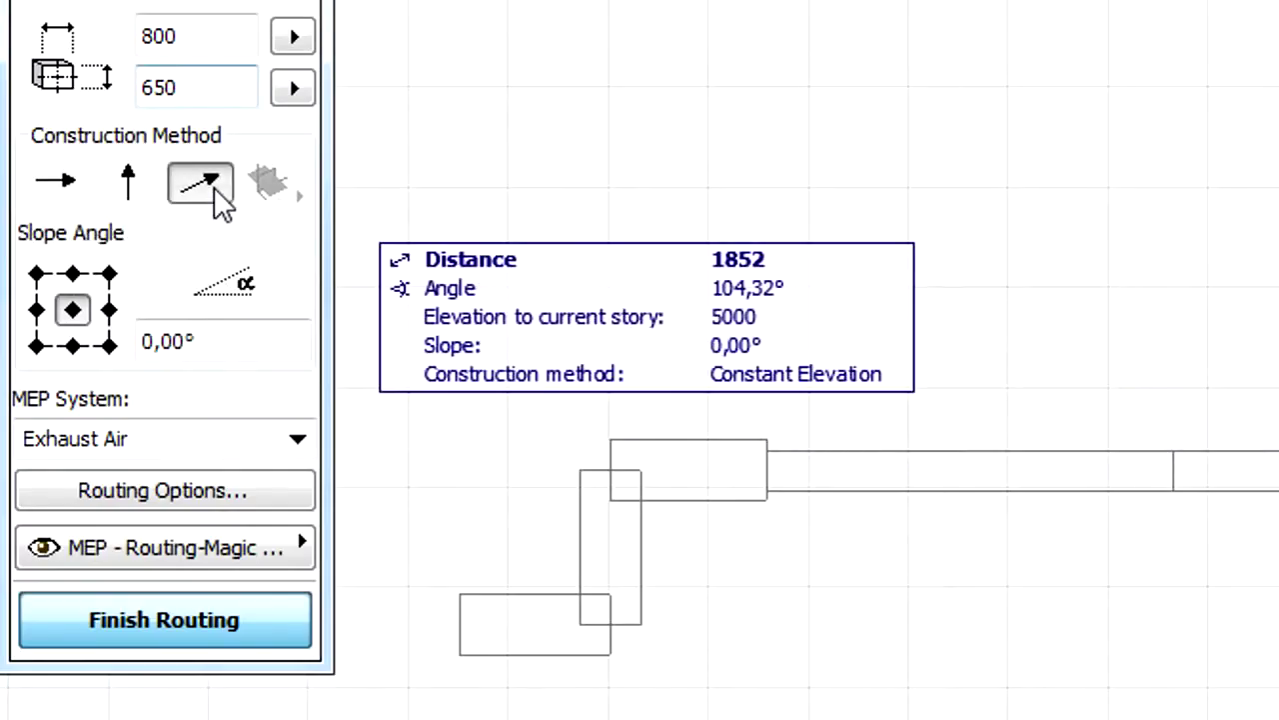
{"action": "left_click", "coordinate": [226, 337]}
{"action": "type", "text": "20"}
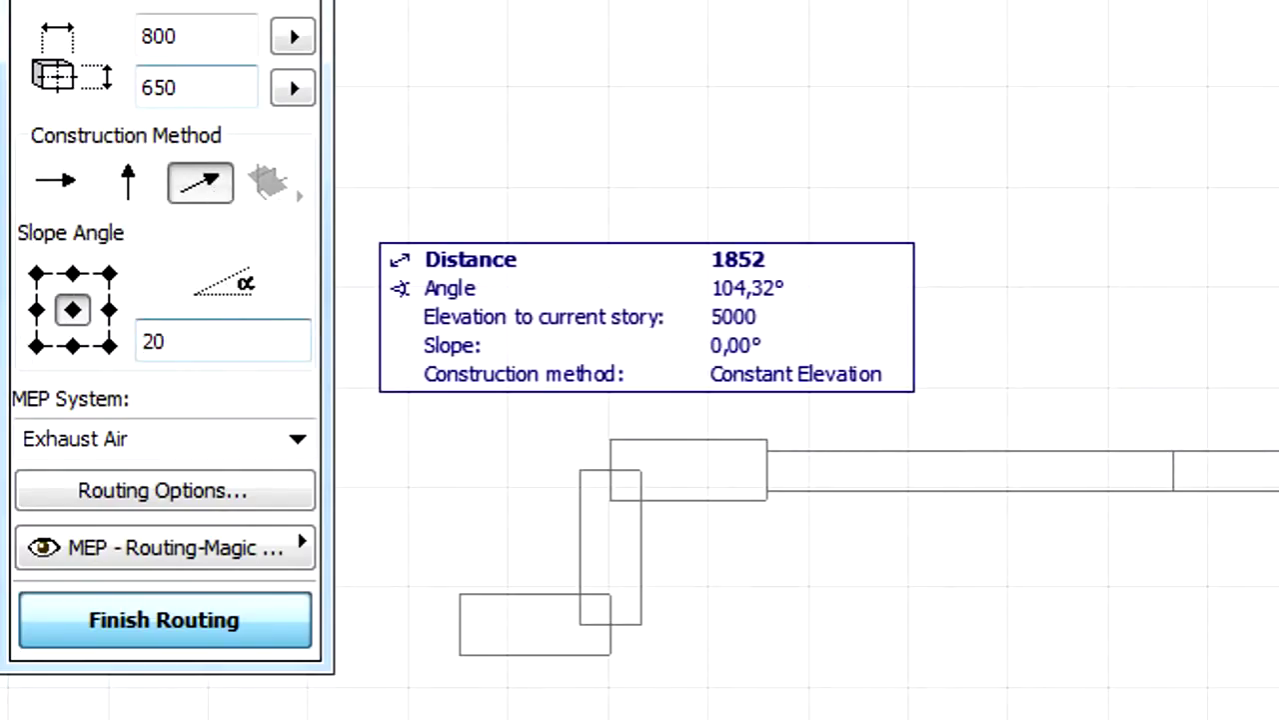
{"action": "key", "text": "Return"}
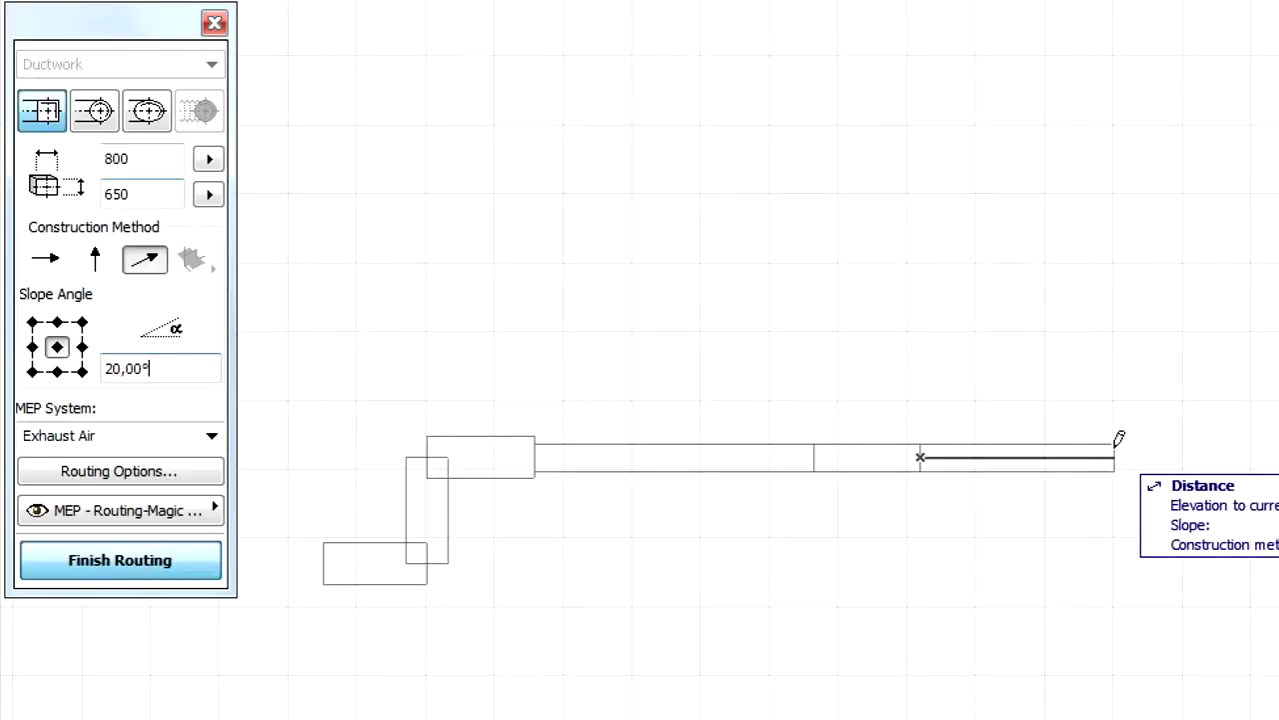
{"action": "double_click", "coordinate": [1115, 457]}
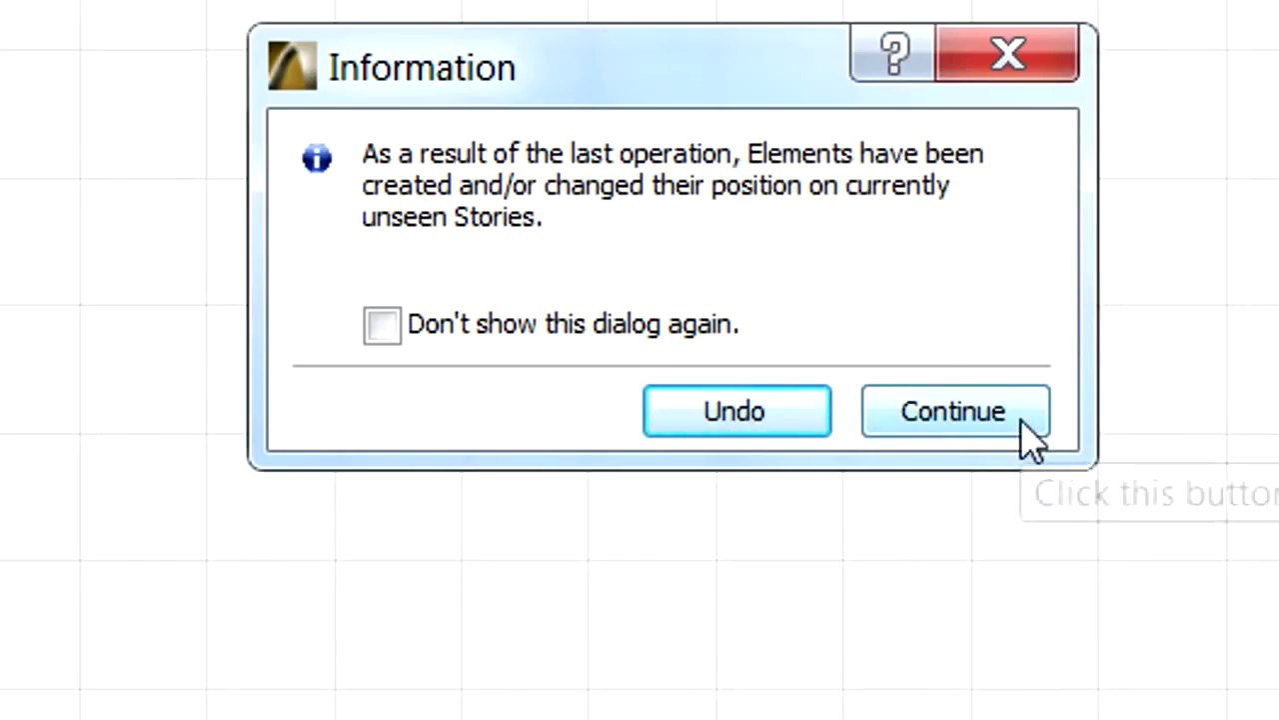
{"action": "left_click", "coordinate": [1029, 437]}
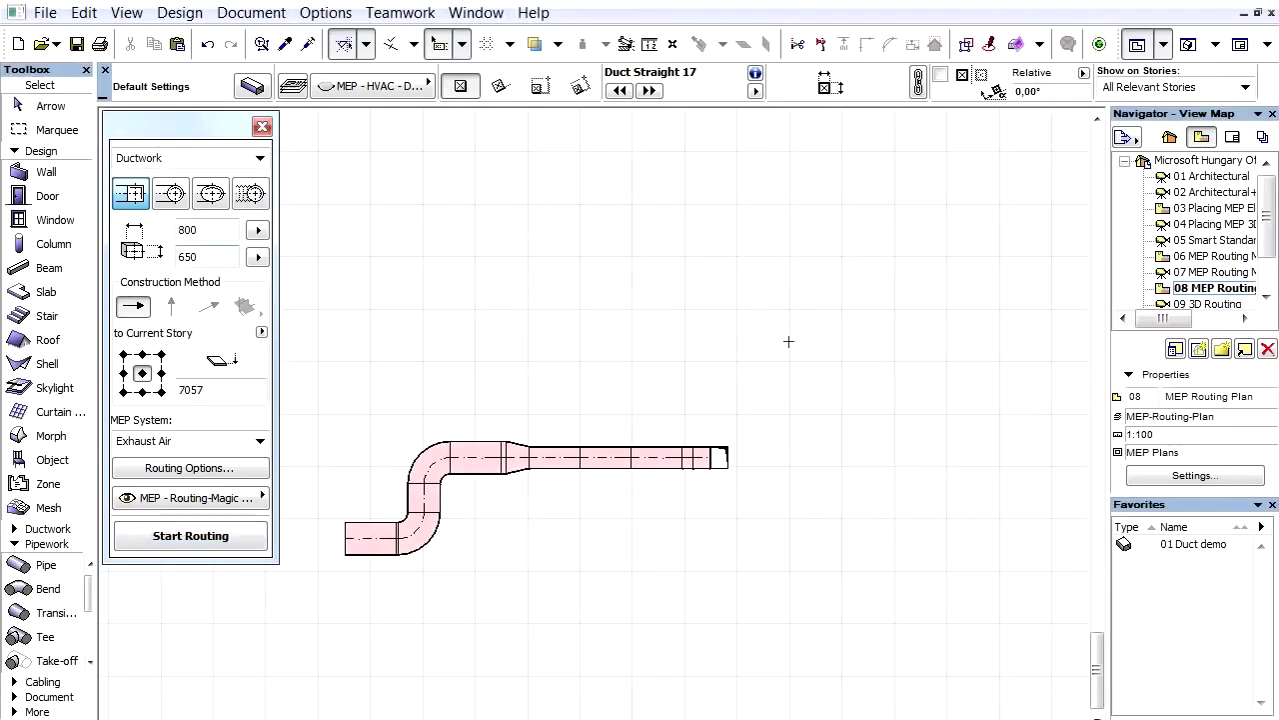
Step: Examine the routed duct on the story above and in the 09 3D Routing view
{"action": "left_click", "coordinate": [1163, 72]}
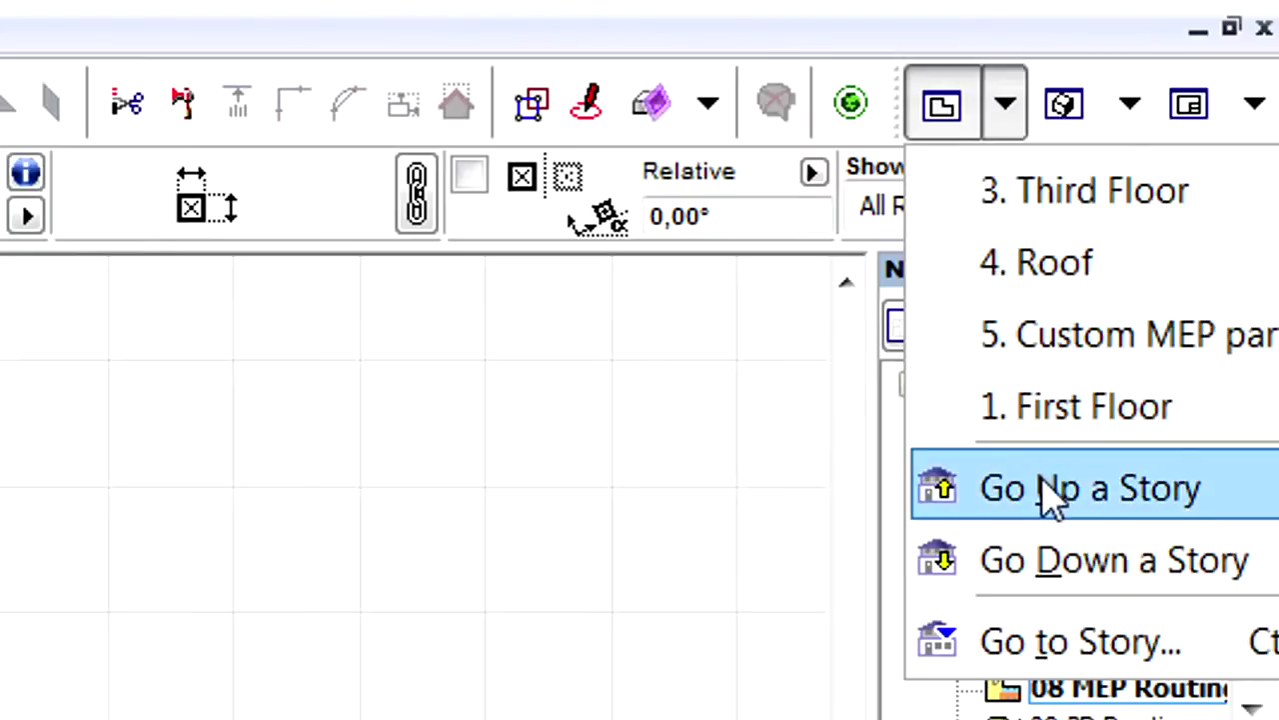
{"action": "left_click", "coordinate": [1049, 490]}
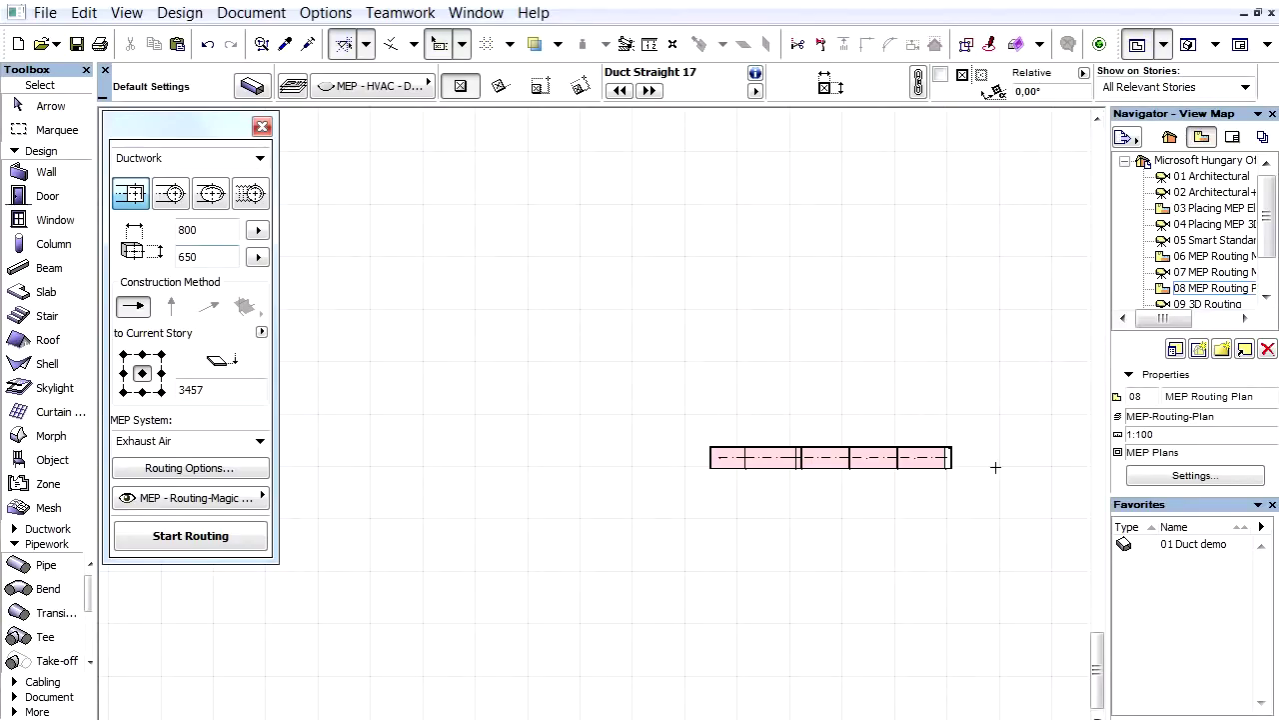
{"action": "scroll", "coordinate": [1199, 260], "scroll_direction": "down", "scroll_amount": 1}
{"action": "double_click", "coordinate": [1213, 288]}
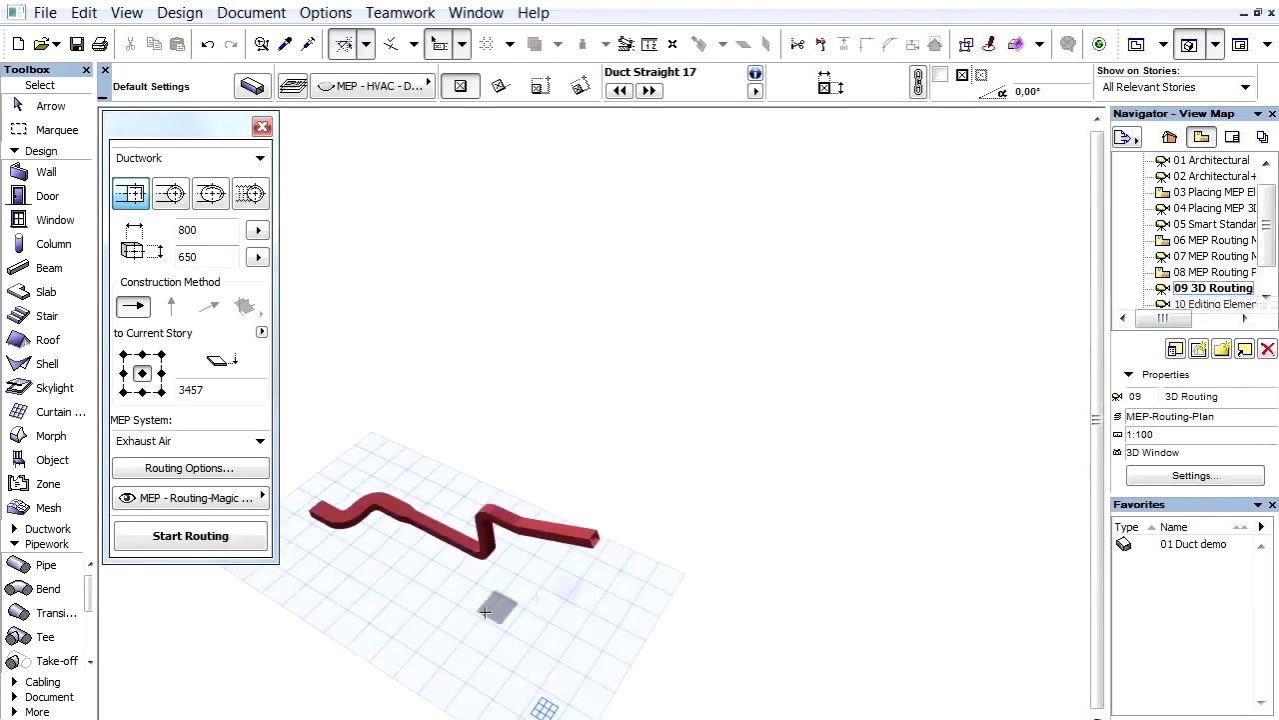
{"action": "middle_click_drag", "start_coordinate": [495, 608], "coordinate": [725, 505]}
{"action": "scroll", "coordinate": [726, 500], "scroll_direction": "up", "scroll_amount": 5}
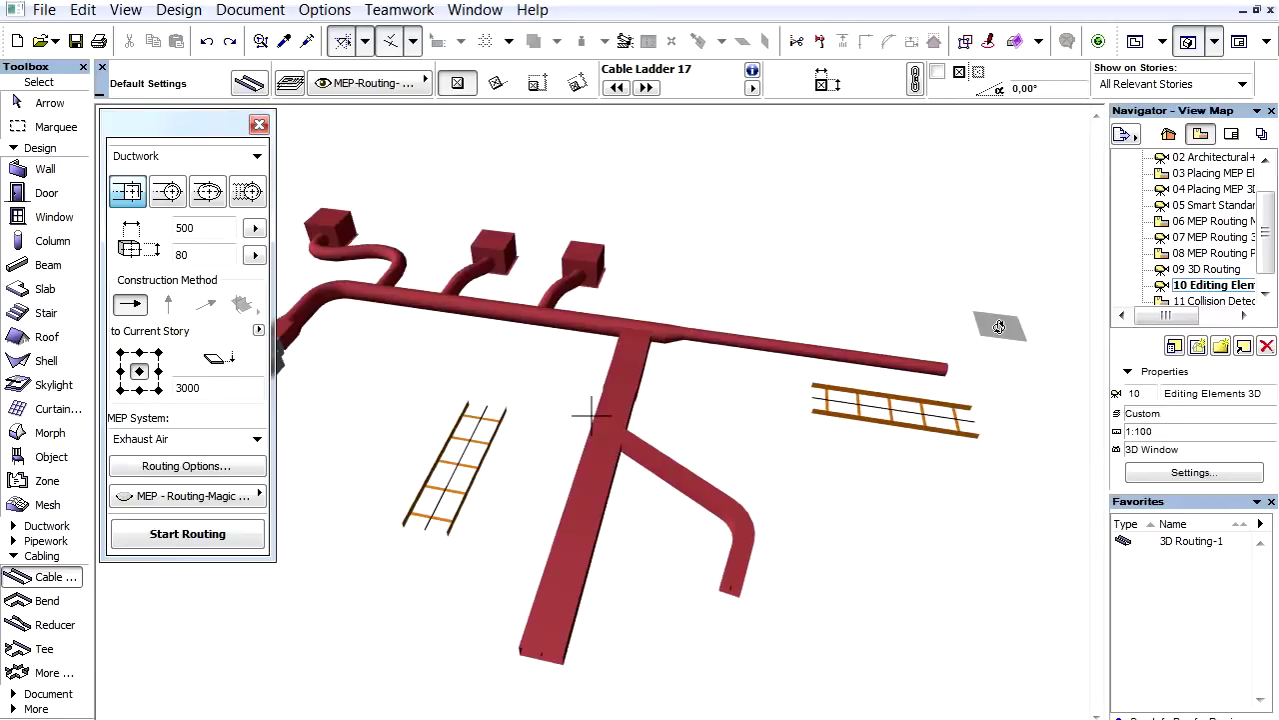
Step: Offset a straight segment of the main rectangular duct sideways along the x axis so the connected network follows
{"action": "key", "text": "Escape"}
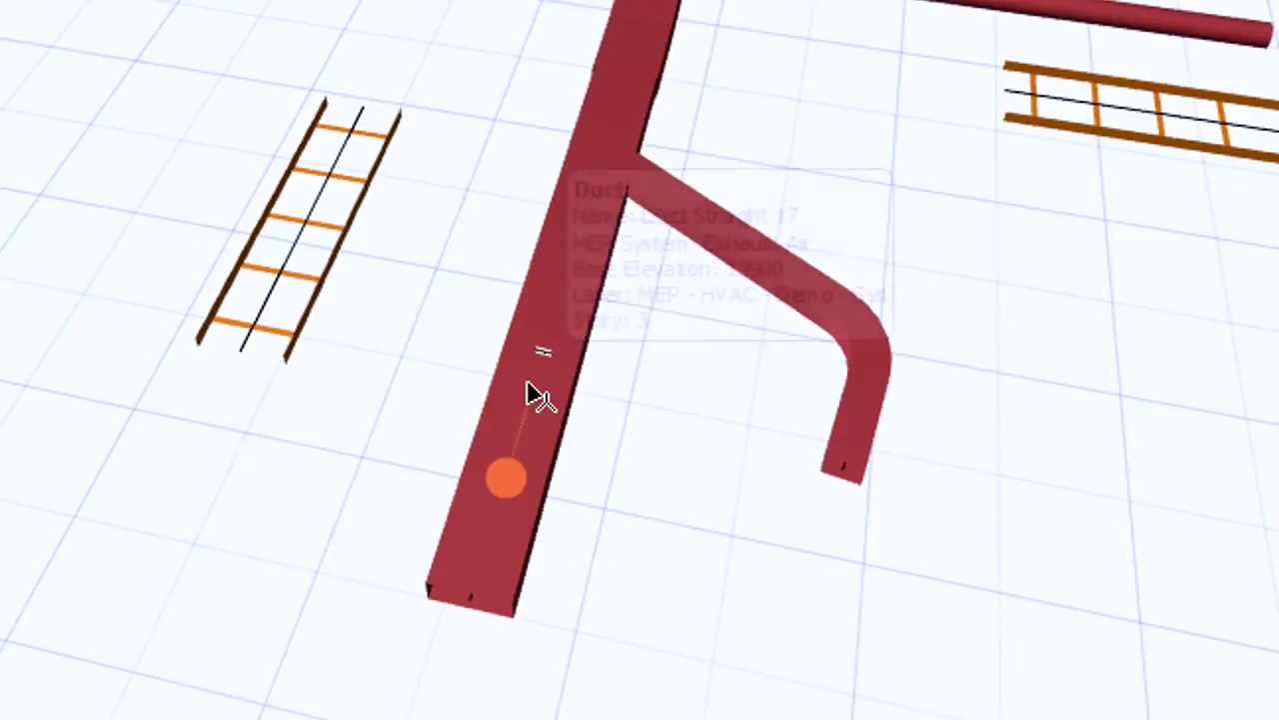
{"action": "left_click", "coordinate": [537, 391]}
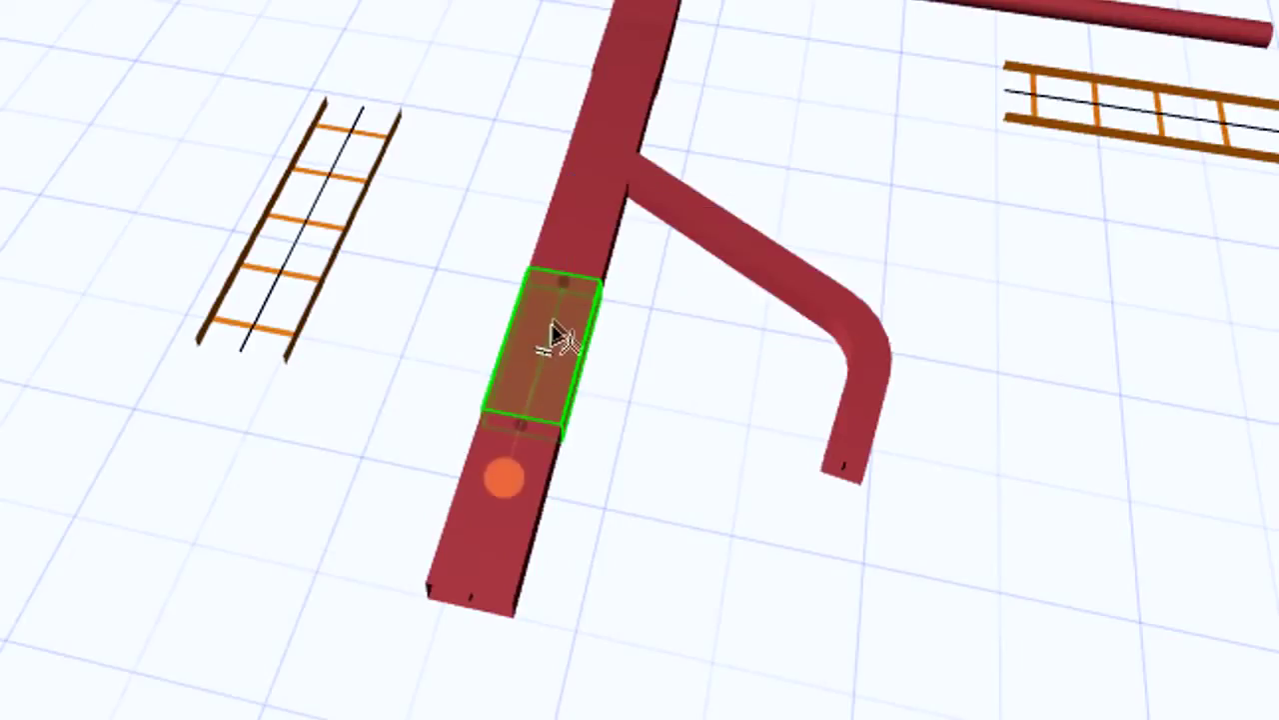
{"action": "left_click", "coordinate": [555, 310]}
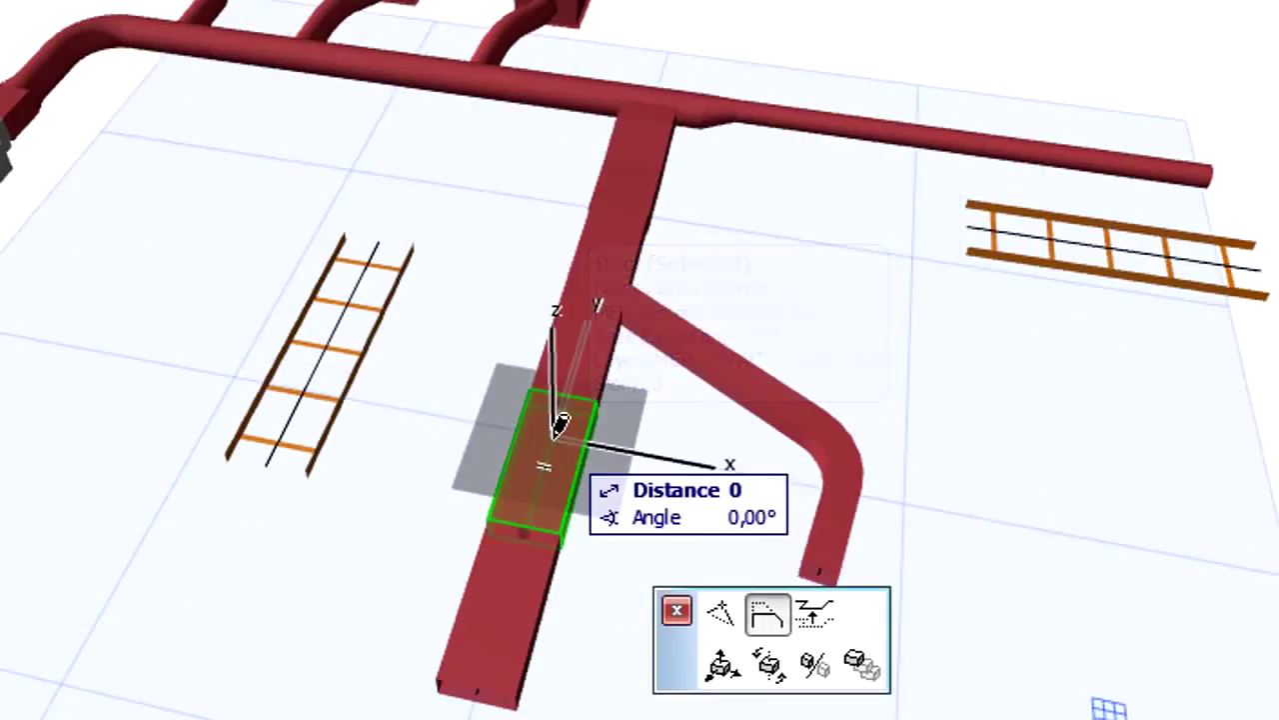
{"action": "left_click", "coordinate": [766, 615]}
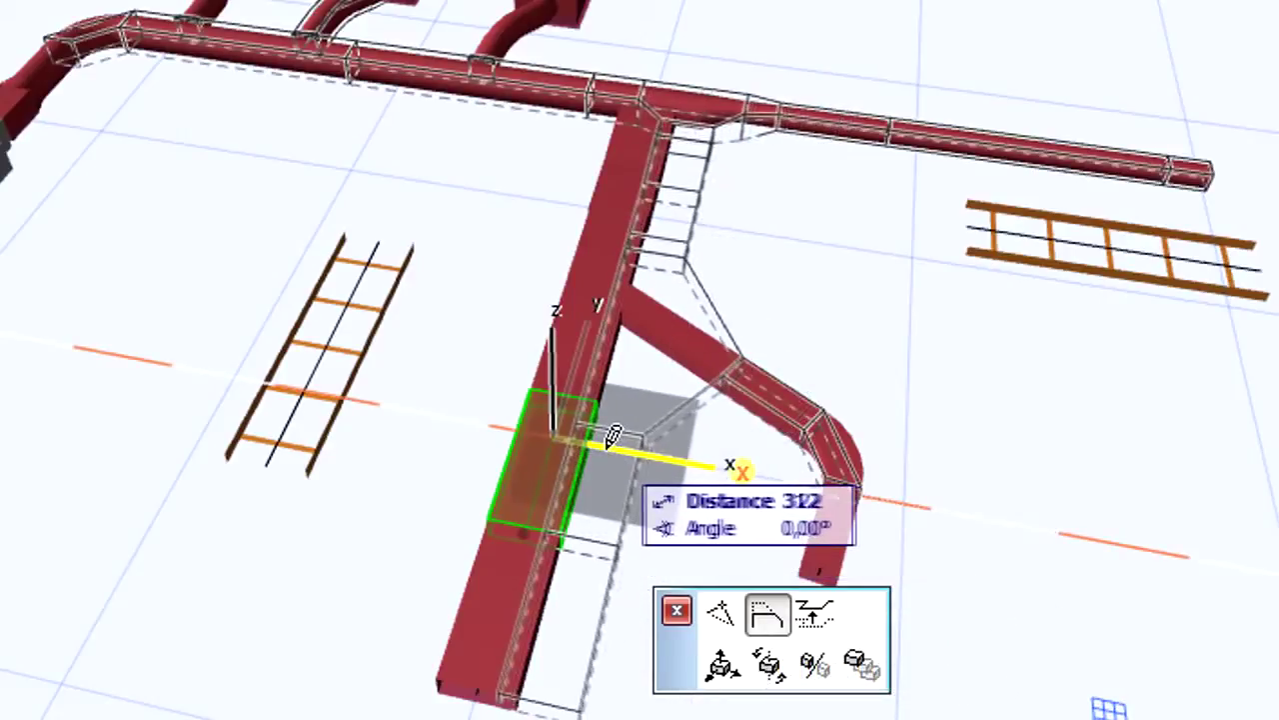
{"action": "left_click", "coordinate": [700, 420]}
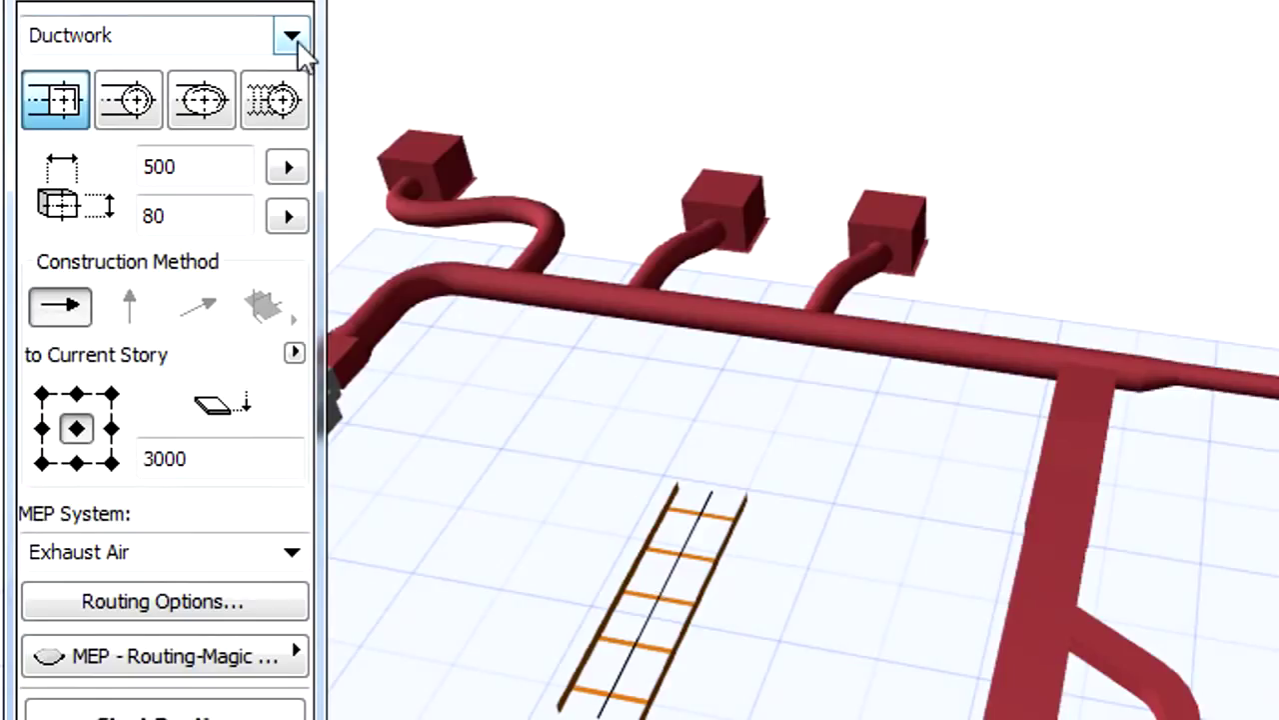
Step: Set up routing for cabling with the Cabling MEP system on the MEP - Electrical layer
{"action": "left_click", "coordinate": [293, 40]}
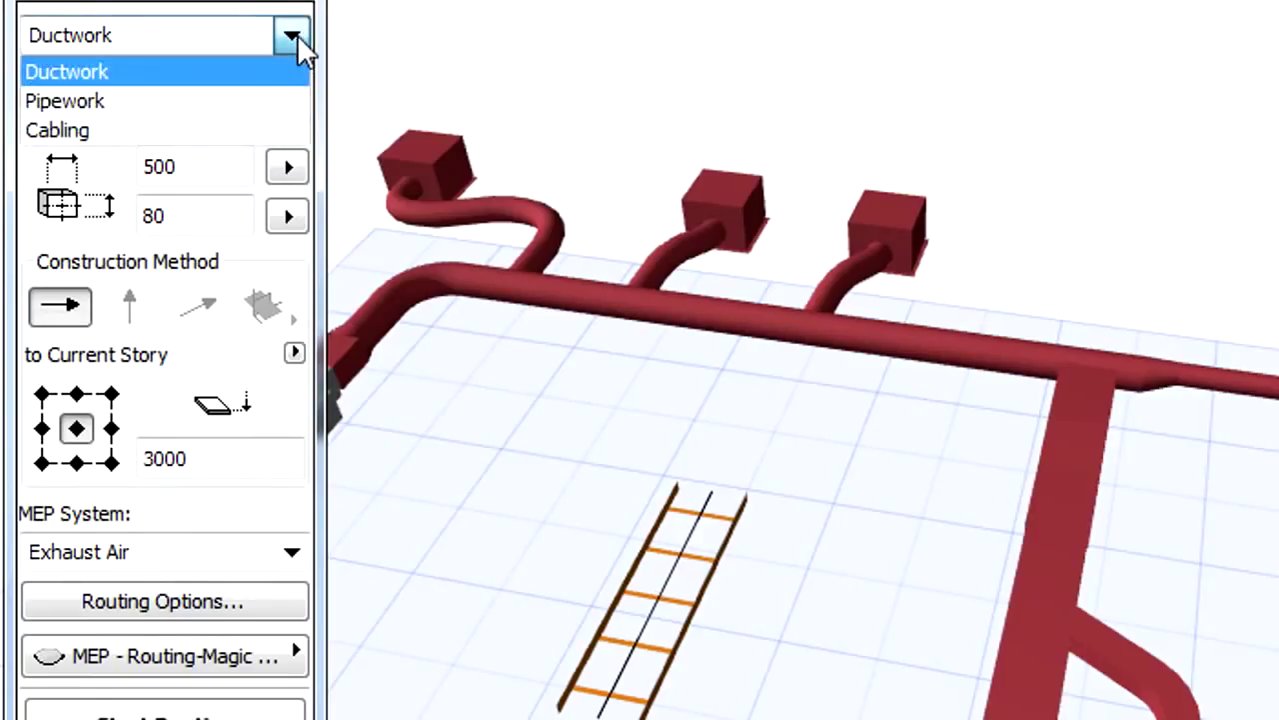
{"action": "left_click", "coordinate": [285, 131]}
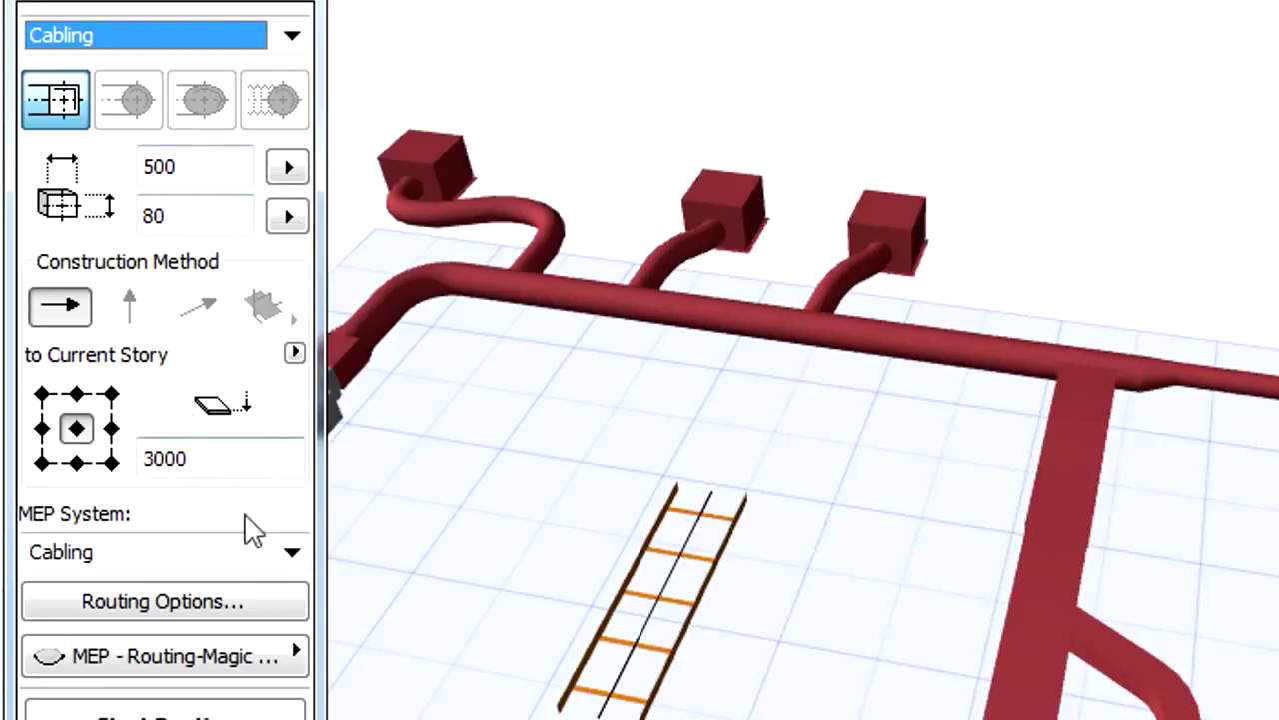
{"action": "left_click", "coordinate": [292, 552]}
{"action": "left_click", "coordinate": [295, 552]}
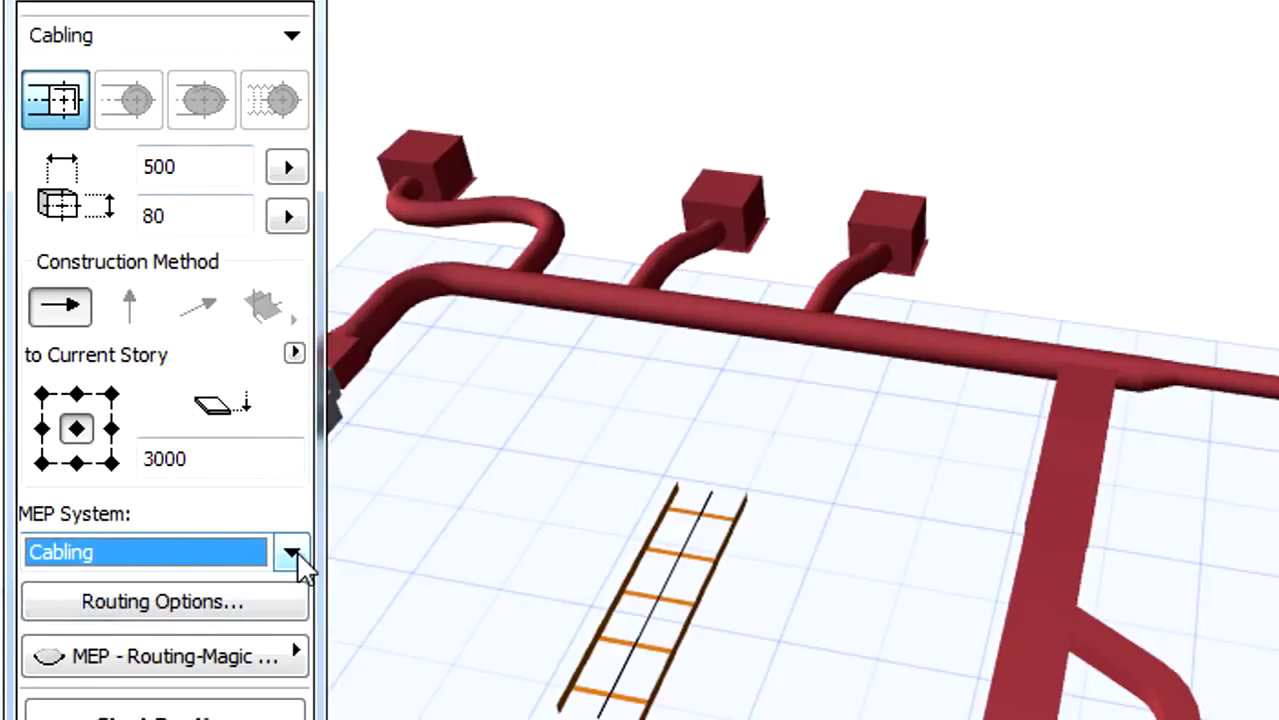
{"action": "left_click", "coordinate": [289, 656]}
{"action": "left_click", "coordinate": [368, 611]}
{"action": "left_click", "coordinate": [465, 495]}
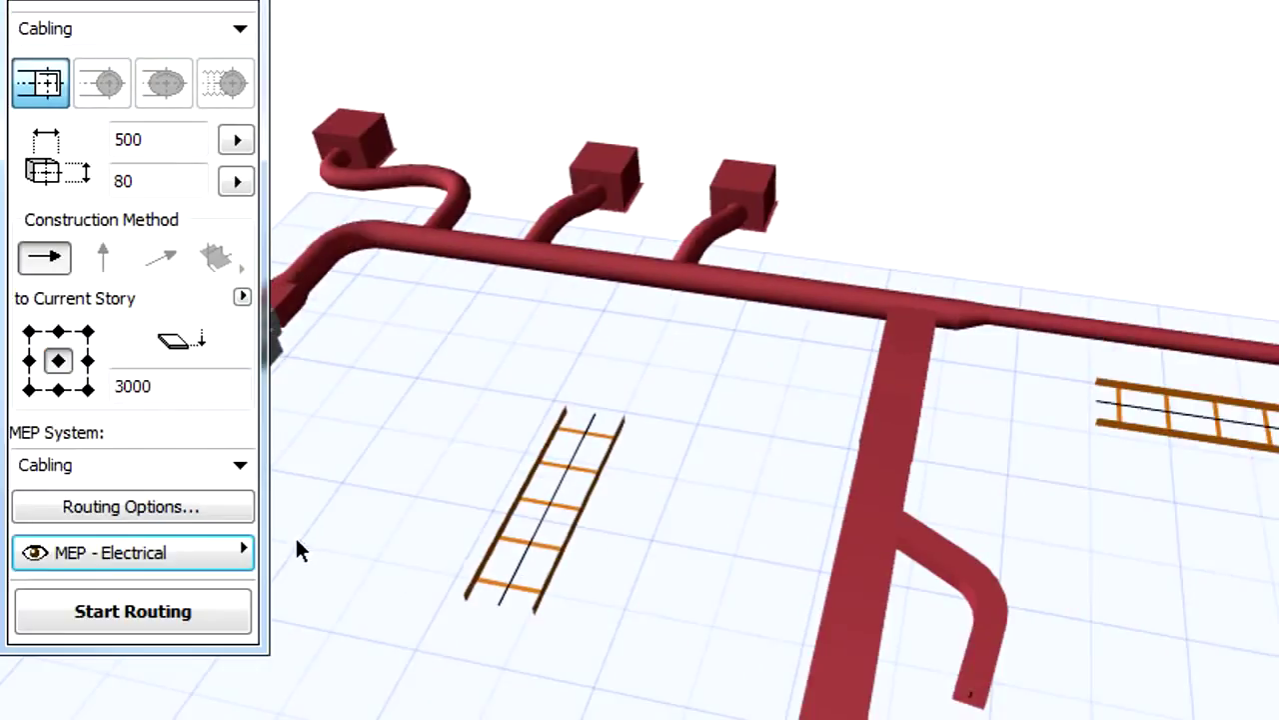
Step: Start a cable ladder route from the open end of the existing ladder, extend it level with the second ladder and turn towards it for 1600
{"action": "left_click", "coordinate": [214, 621]}
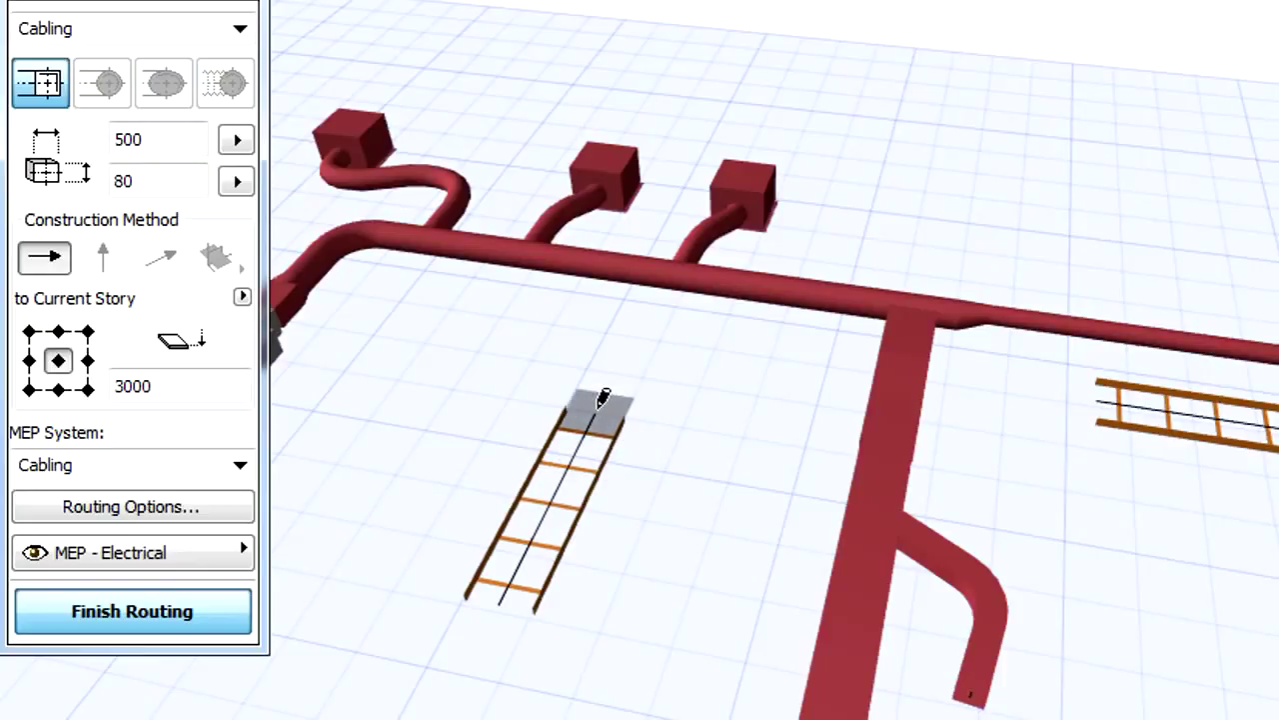
{"action": "left_click", "coordinate": [604, 398]}
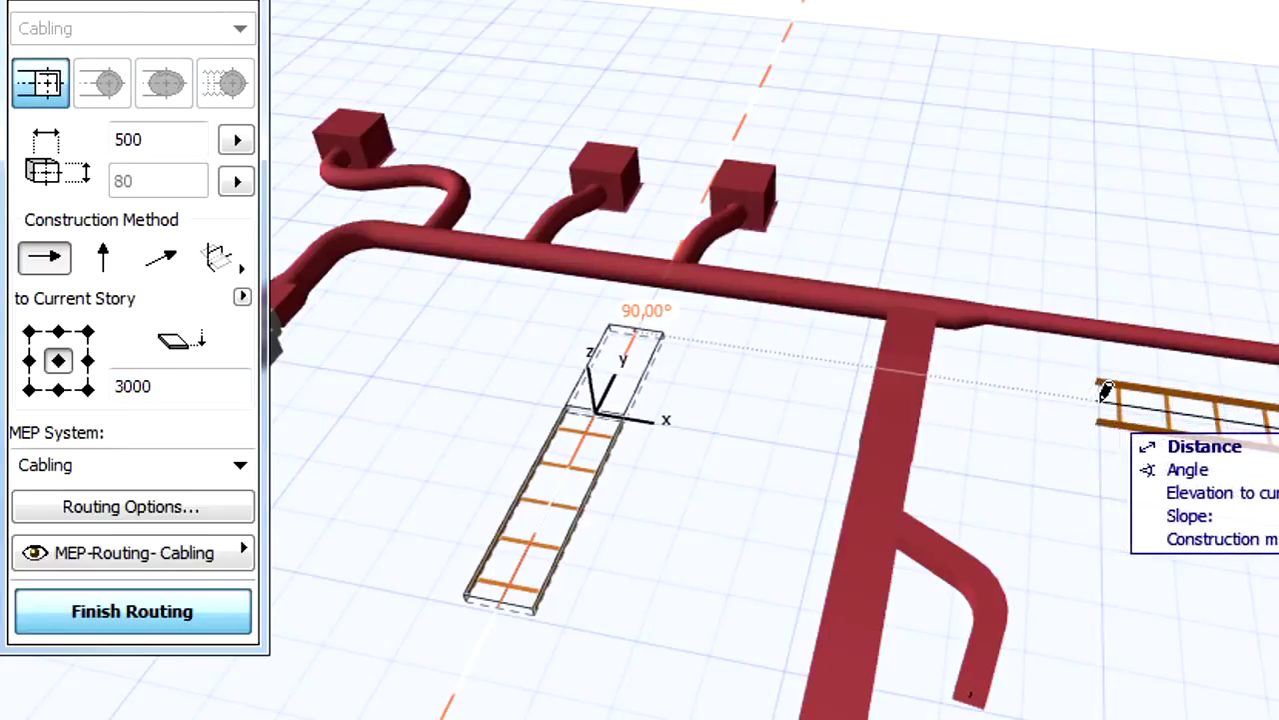
{"action": "left_click", "coordinate": [1105, 392]}
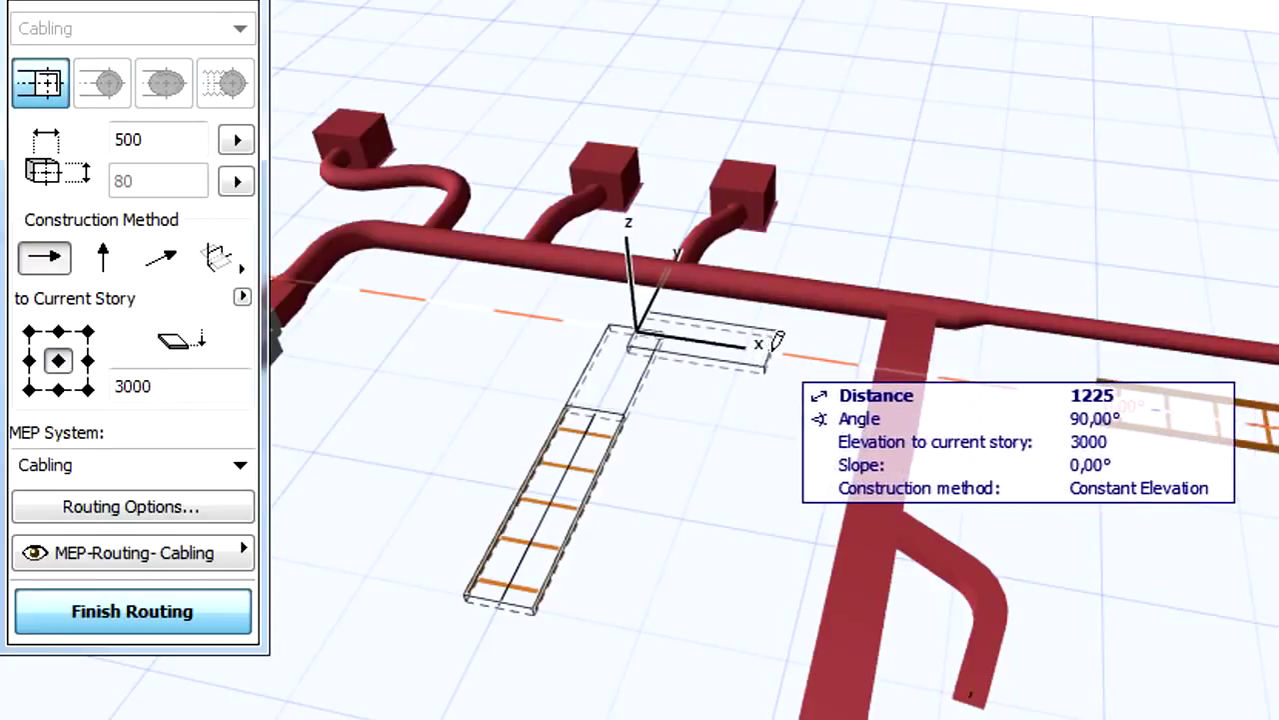
{"action": "key", "text": "Tab"}
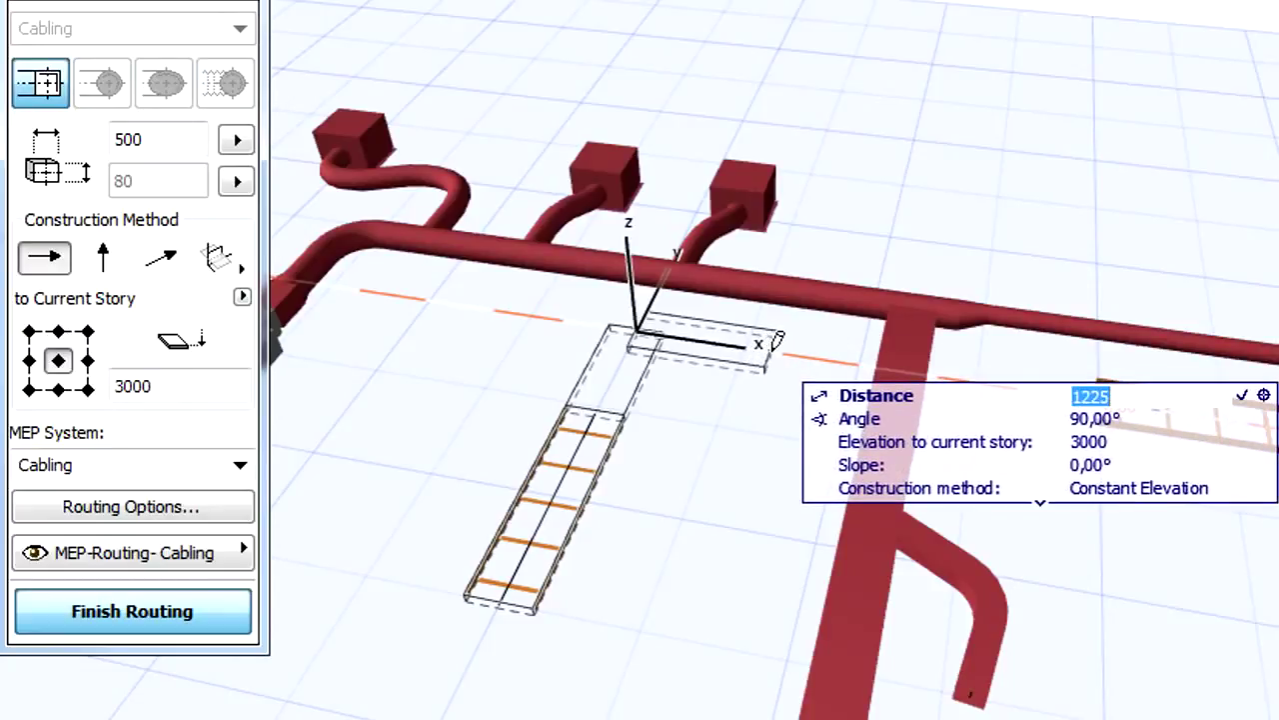
{"action": "type", "text": "1600"}
{"action": "key", "text": "Return"}
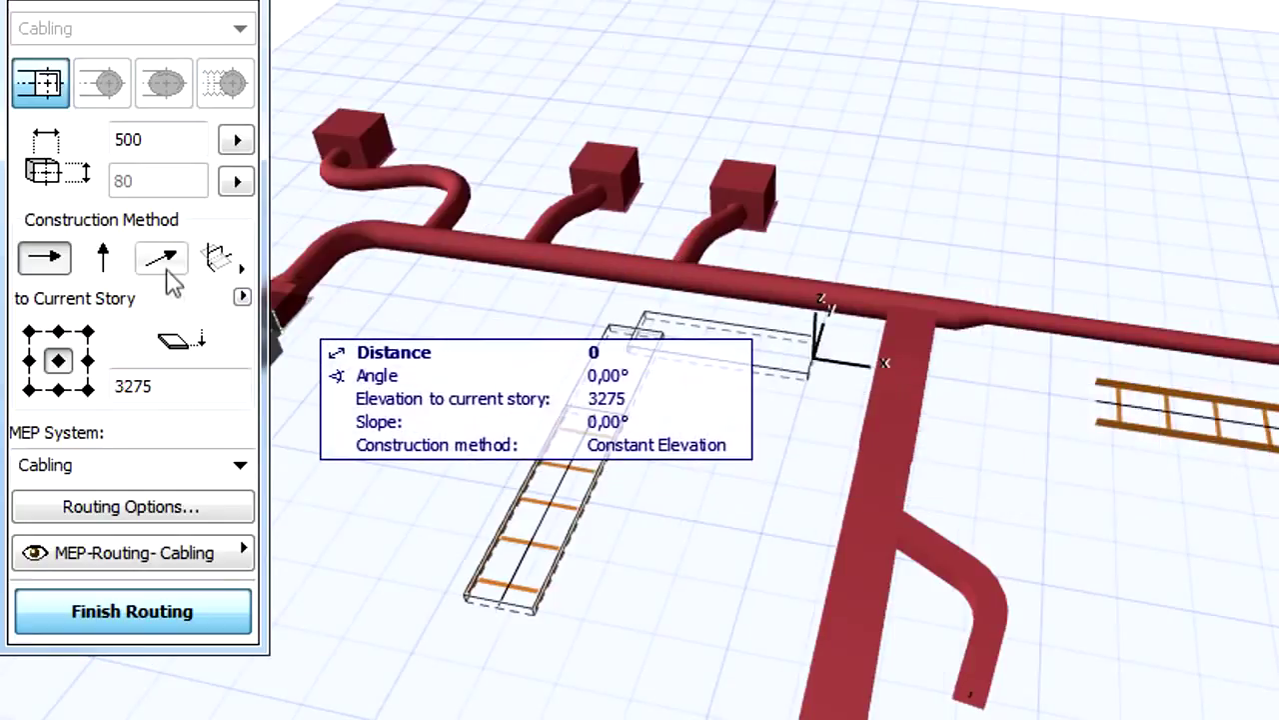
Step: Add a 45° rising ladder segment 500 long and continue at constant elevation for 900 to pass over the rectangular duct
{"action": "left_click", "coordinate": [169, 272]}
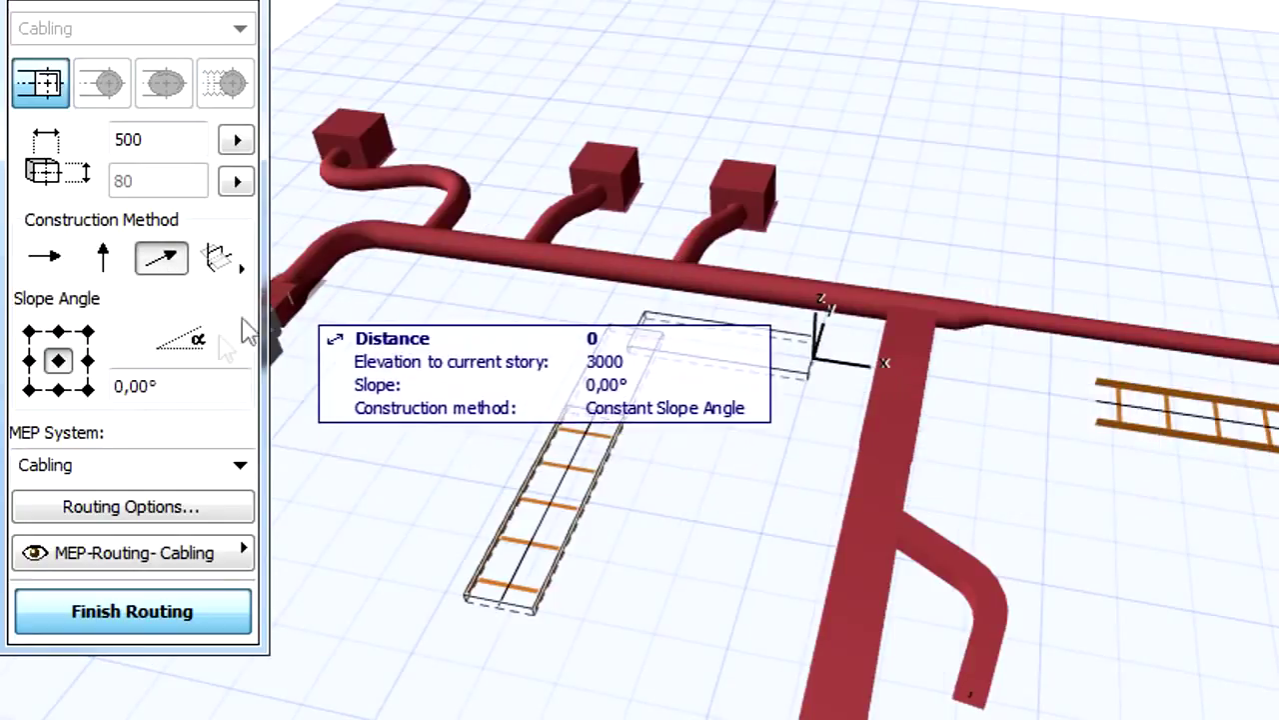
{"action": "left_click_drag", "start_coordinate": [171, 382], "coordinate": [107, 404]}
{"action": "type", "text": "45"}
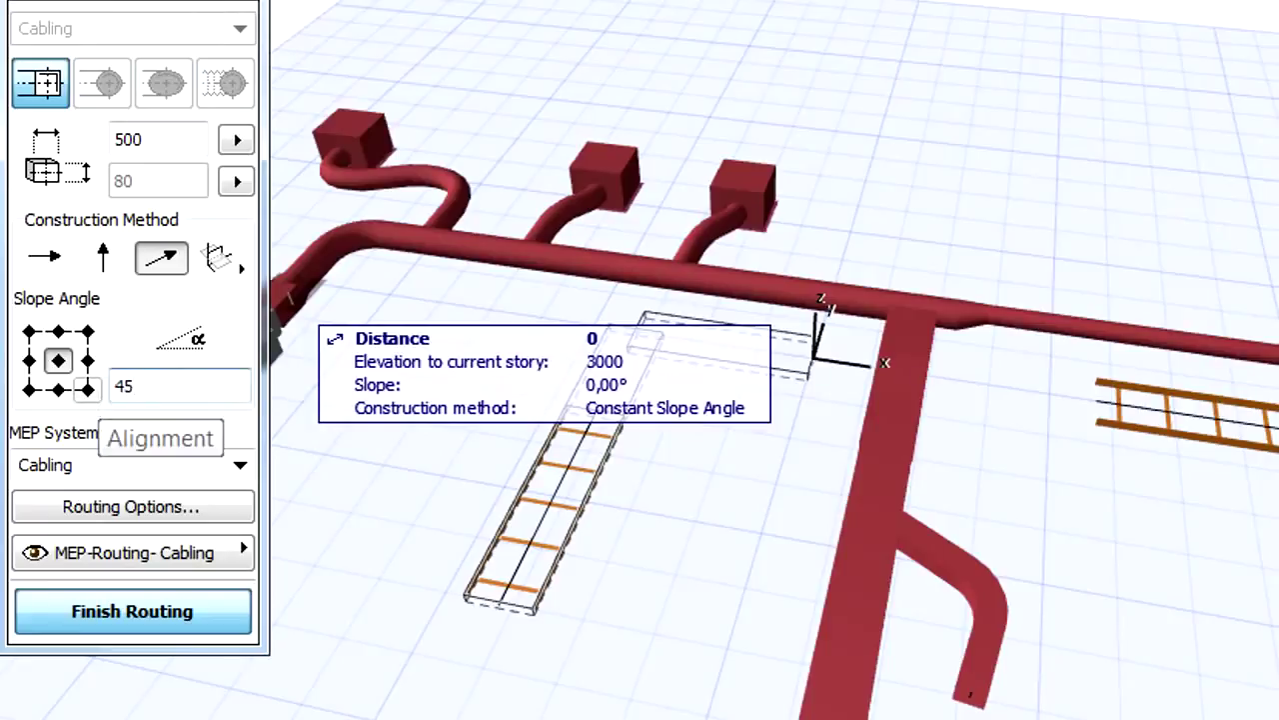
{"action": "key", "text": "Return"}
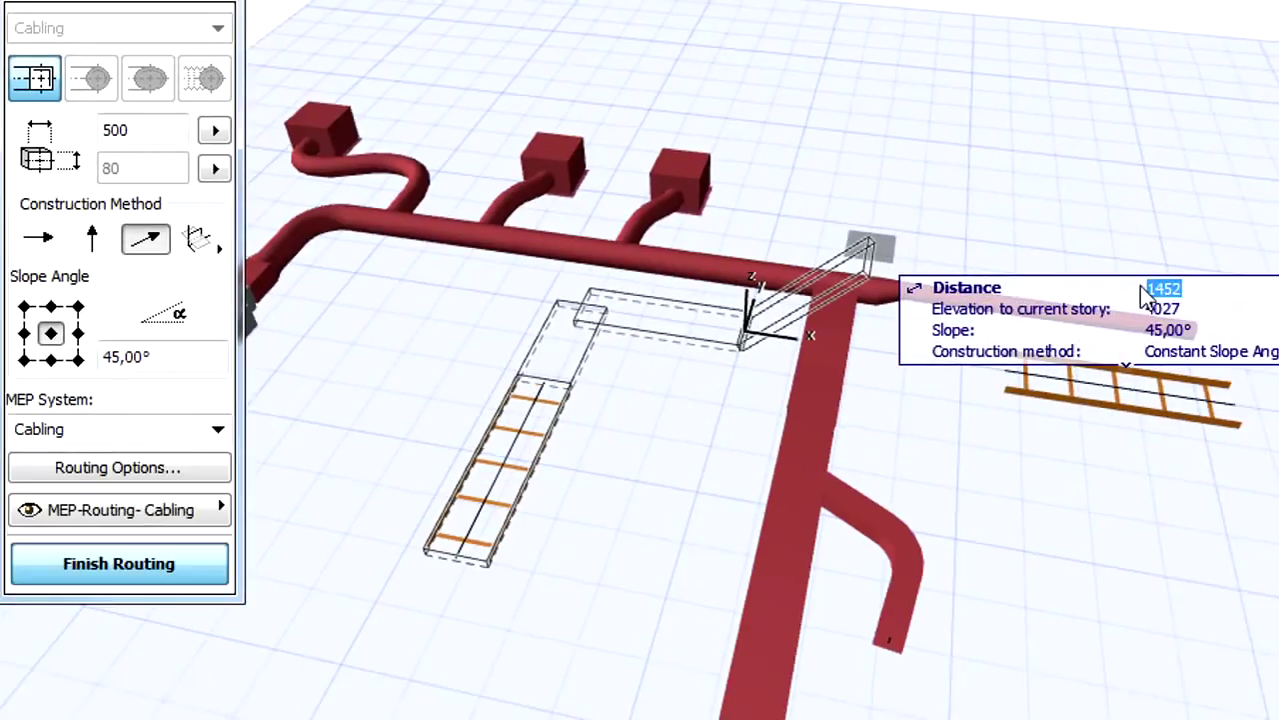
{"action": "type", "text": "500"}
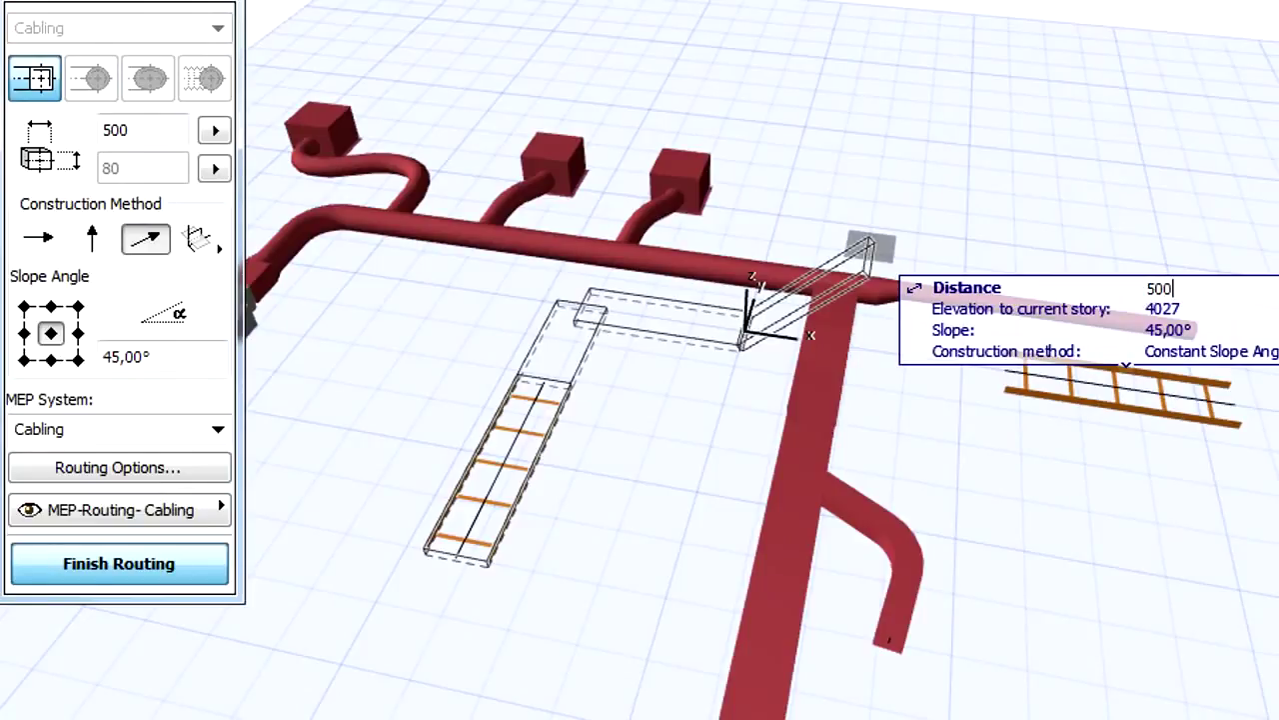
{"action": "key", "text": "Return"}
{"action": "left_click", "coordinate": [38, 237]}
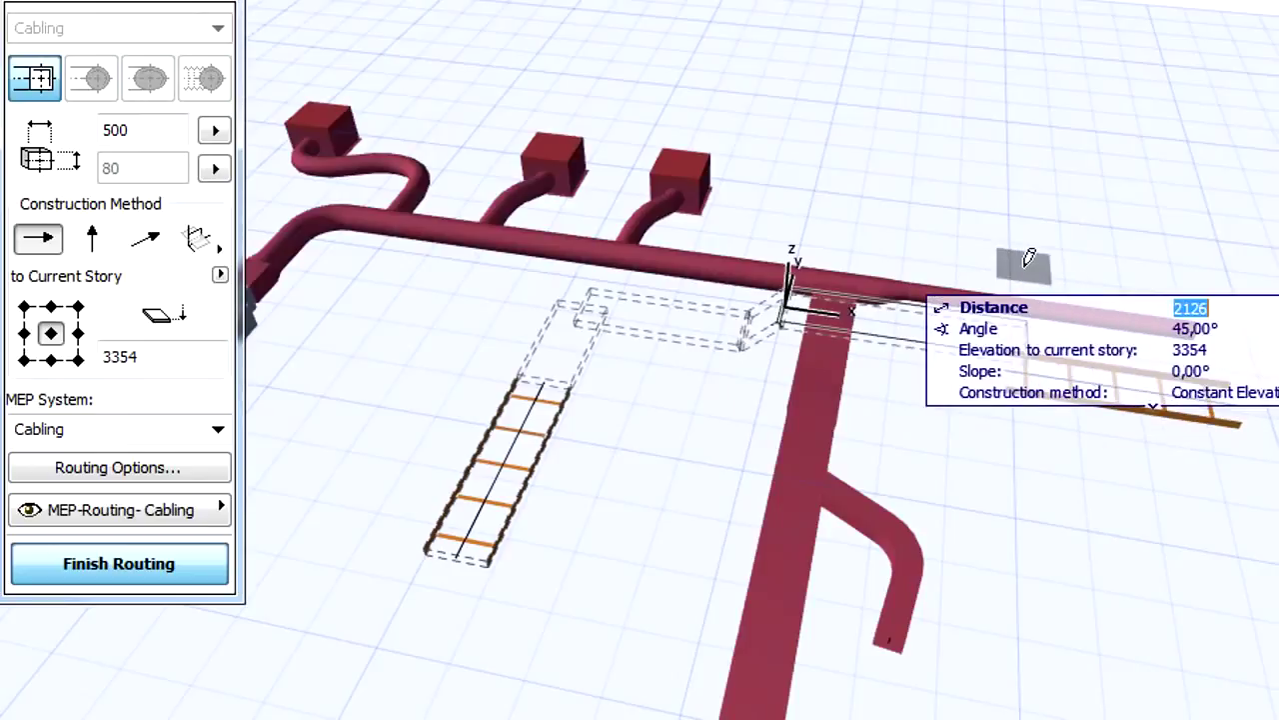
{"action": "type", "text": "900"}
{"action": "key", "text": "Return"}
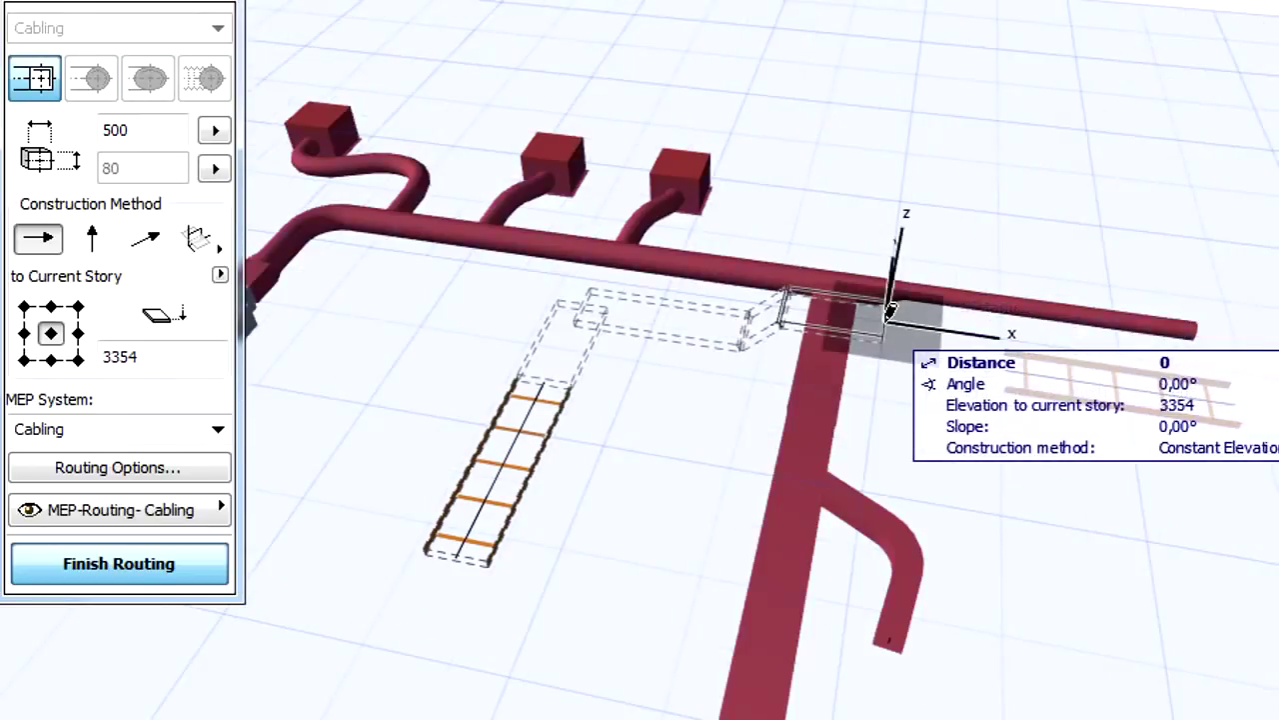
Step: Descend with a -45° slope segment 500 long, then route at constant elevation to the second ladder's end and finish the route
{"action": "left_click", "coordinate": [145, 238]}
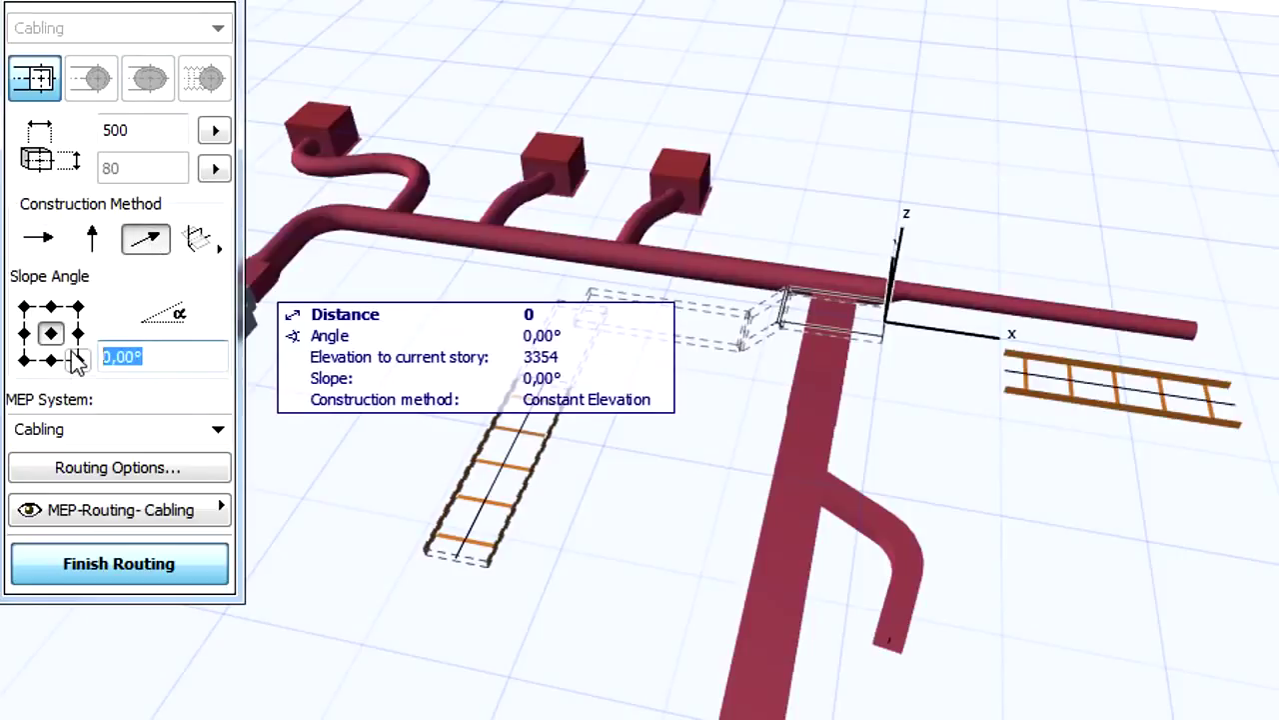
{"action": "type", "text": "-45"}
{"action": "key", "text": "Return"}
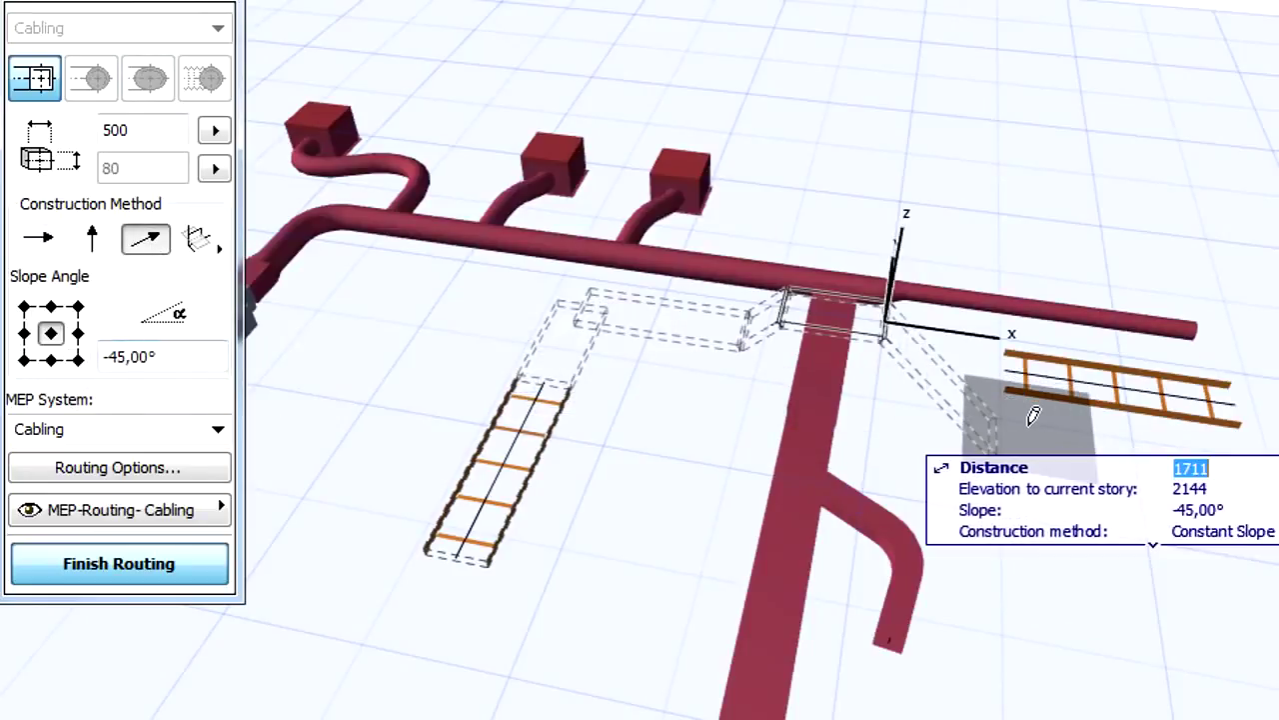
{"action": "type", "text": "500"}
{"action": "key", "text": "Return"}
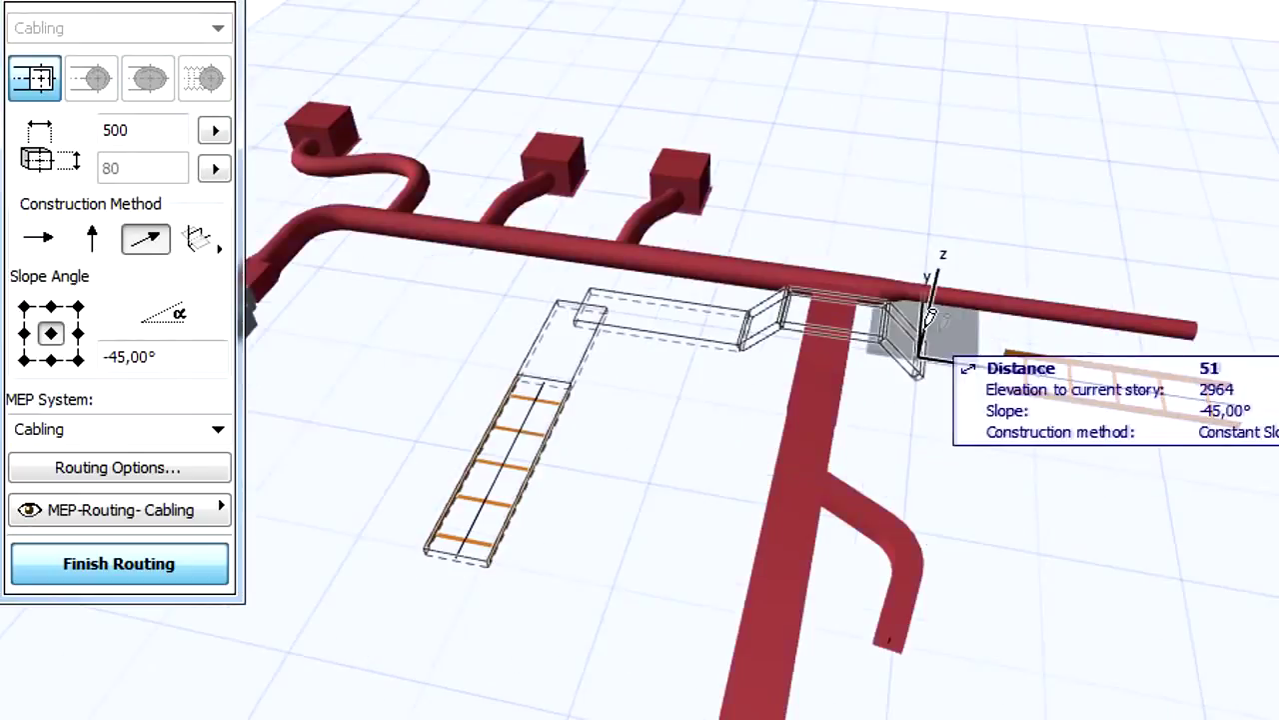
{"action": "left_click", "coordinate": [50, 248]}
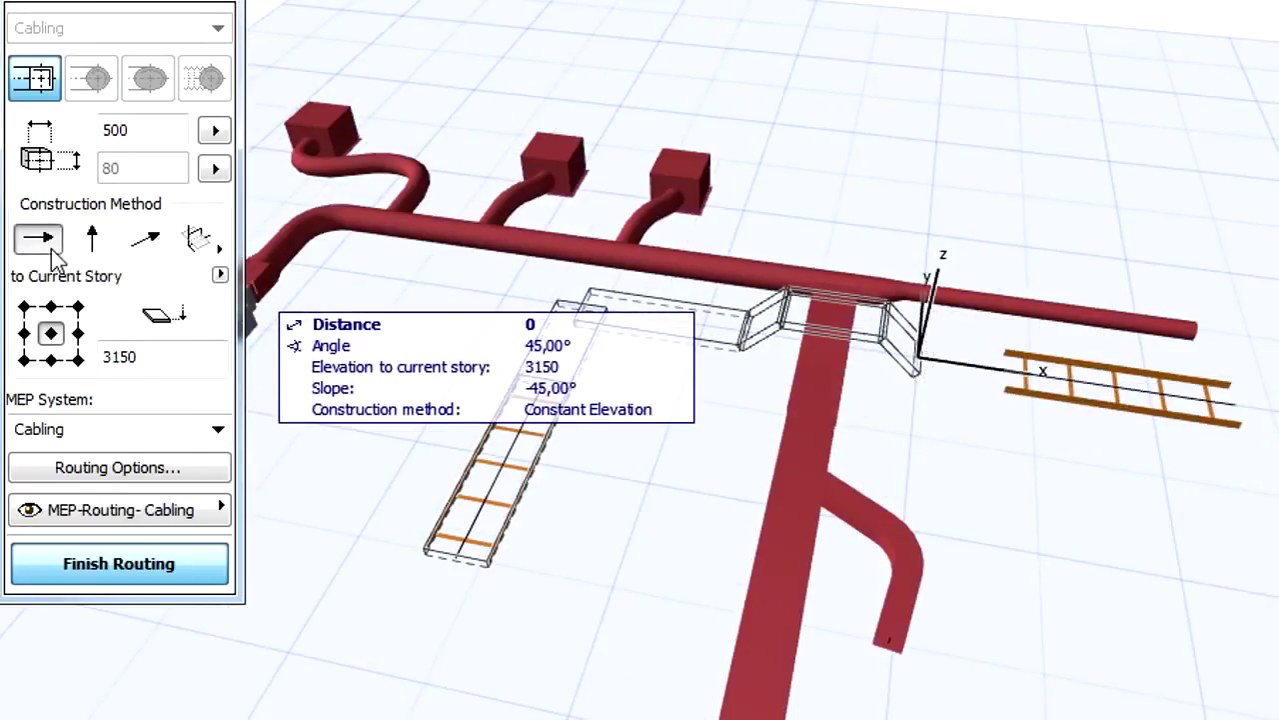
{"action": "double_click", "coordinate": [1007, 356]}
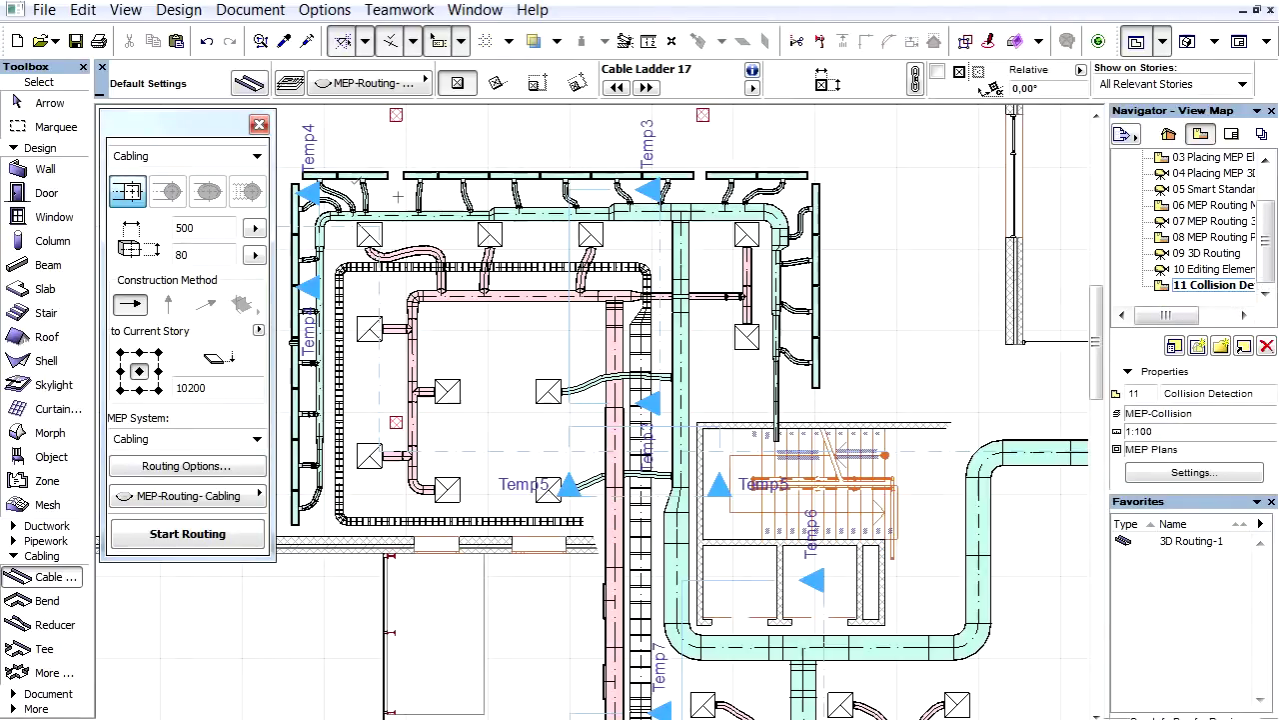
Step: Close MEP routing, detect collisions in the 11 Collision Detection view and show the mark-up tools for the resulting entries
{"action": "left_click", "coordinate": [259, 126]}
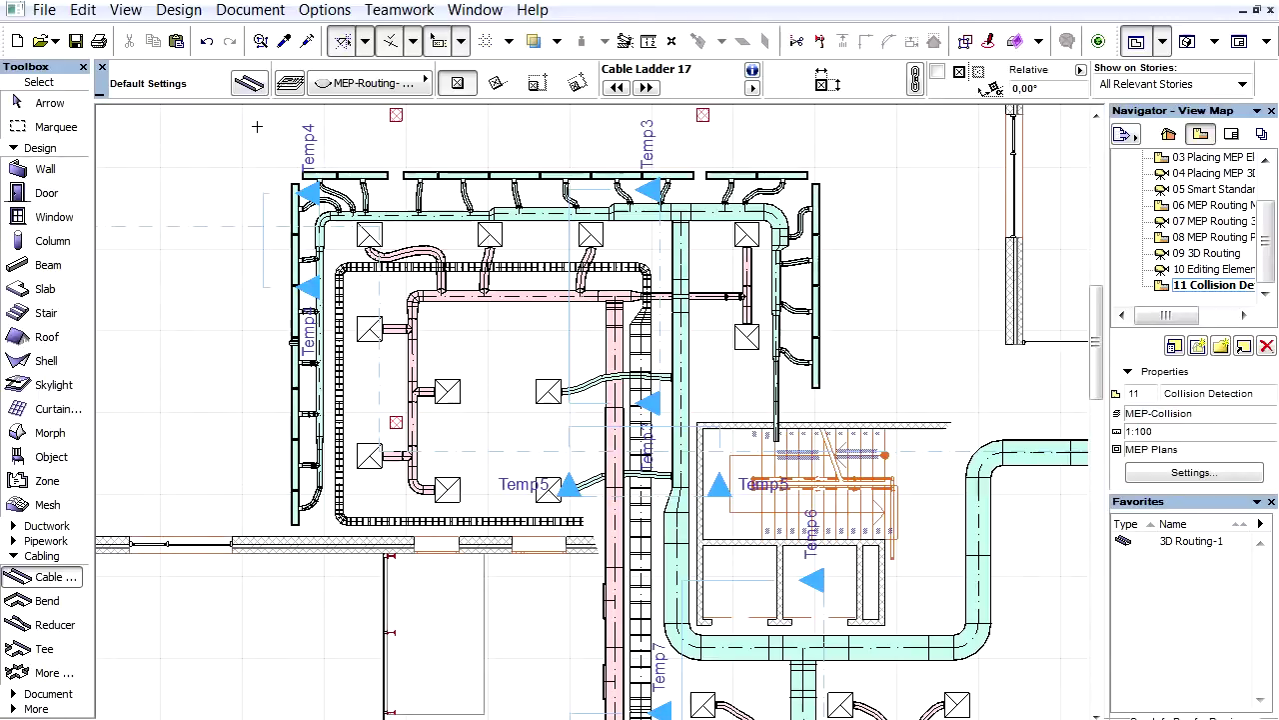
{"action": "left_click", "coordinate": [179, 9]}
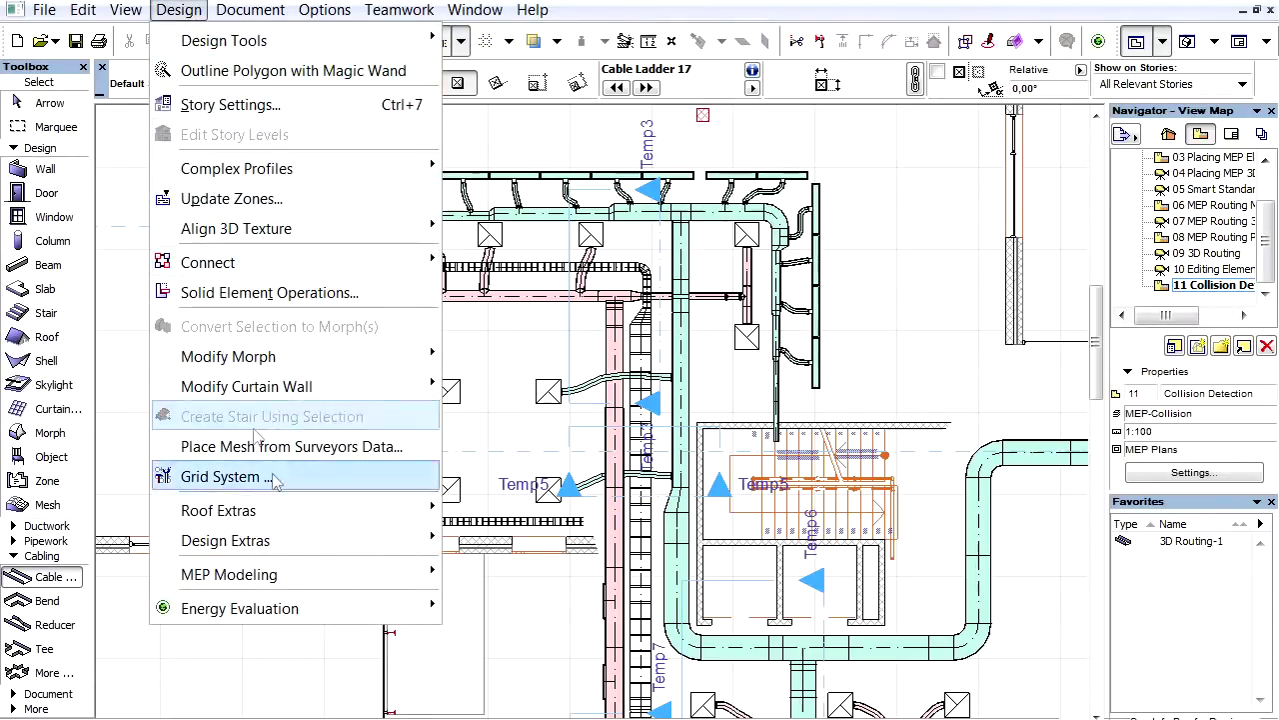
{"action": "mouse_move", "coordinate": [329, 576]}
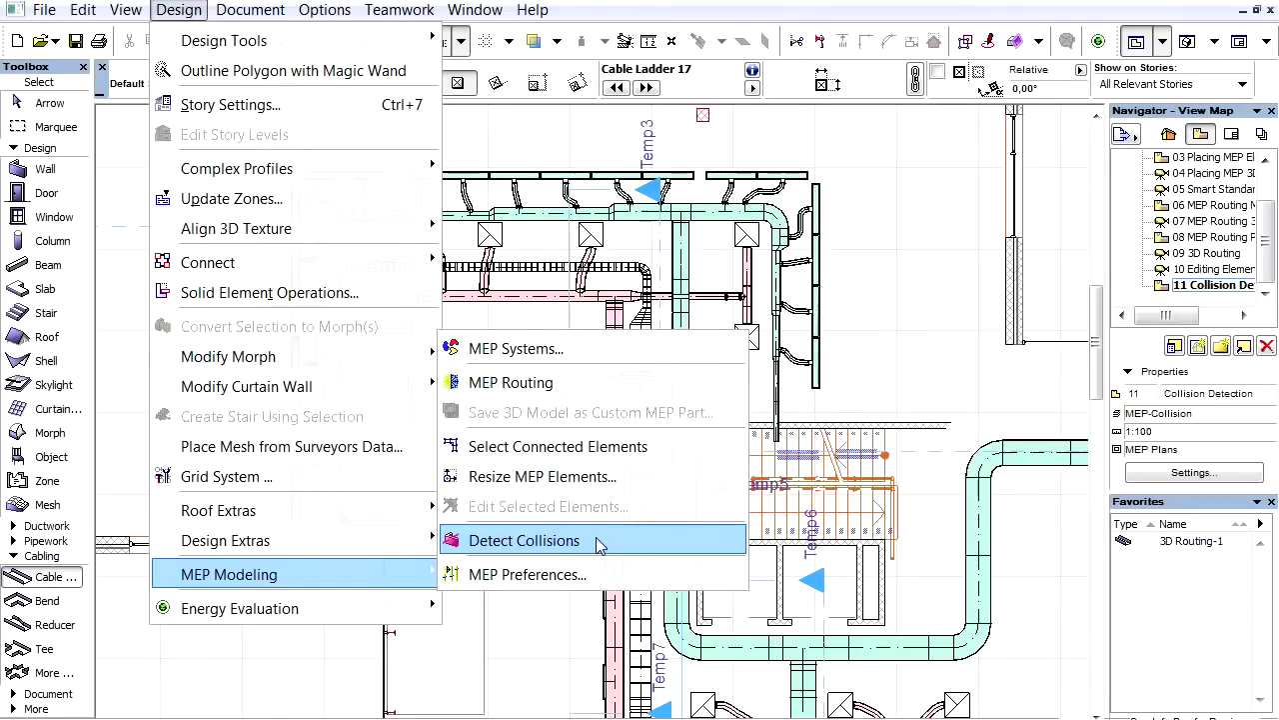
{"action": "left_click", "coordinate": [825, 529]}
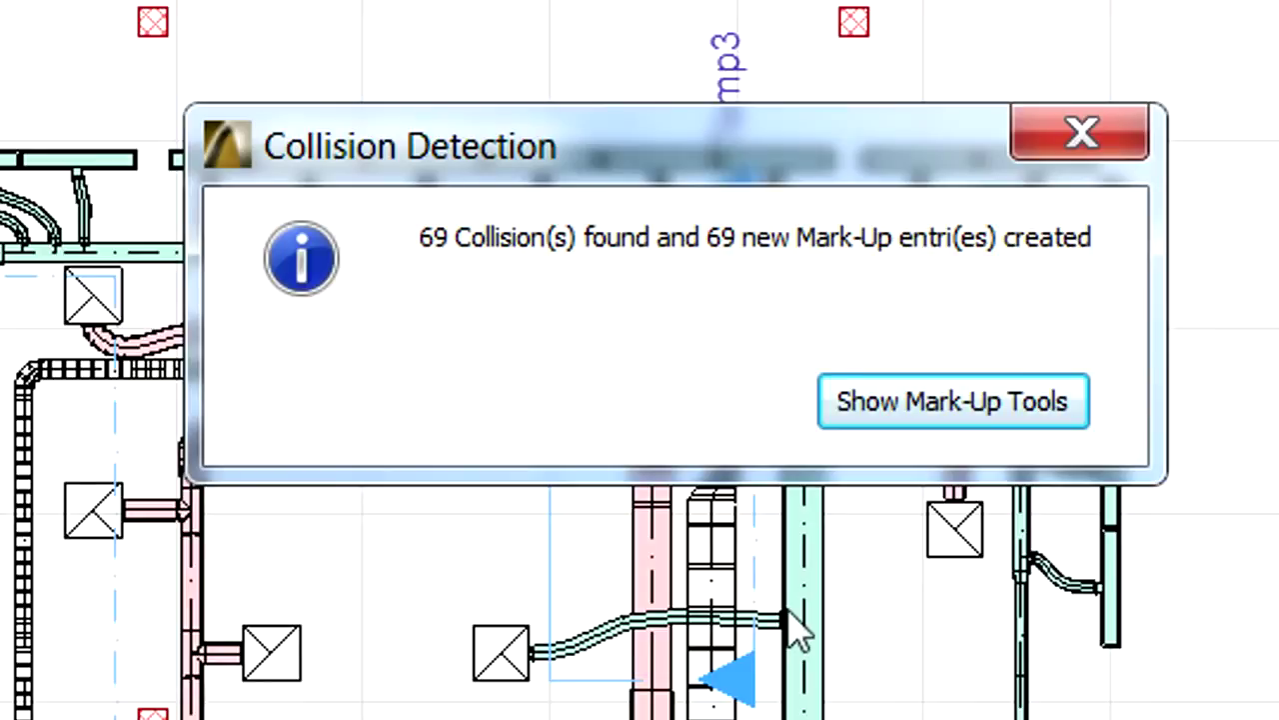
{"action": "left_click", "coordinate": [913, 408]}
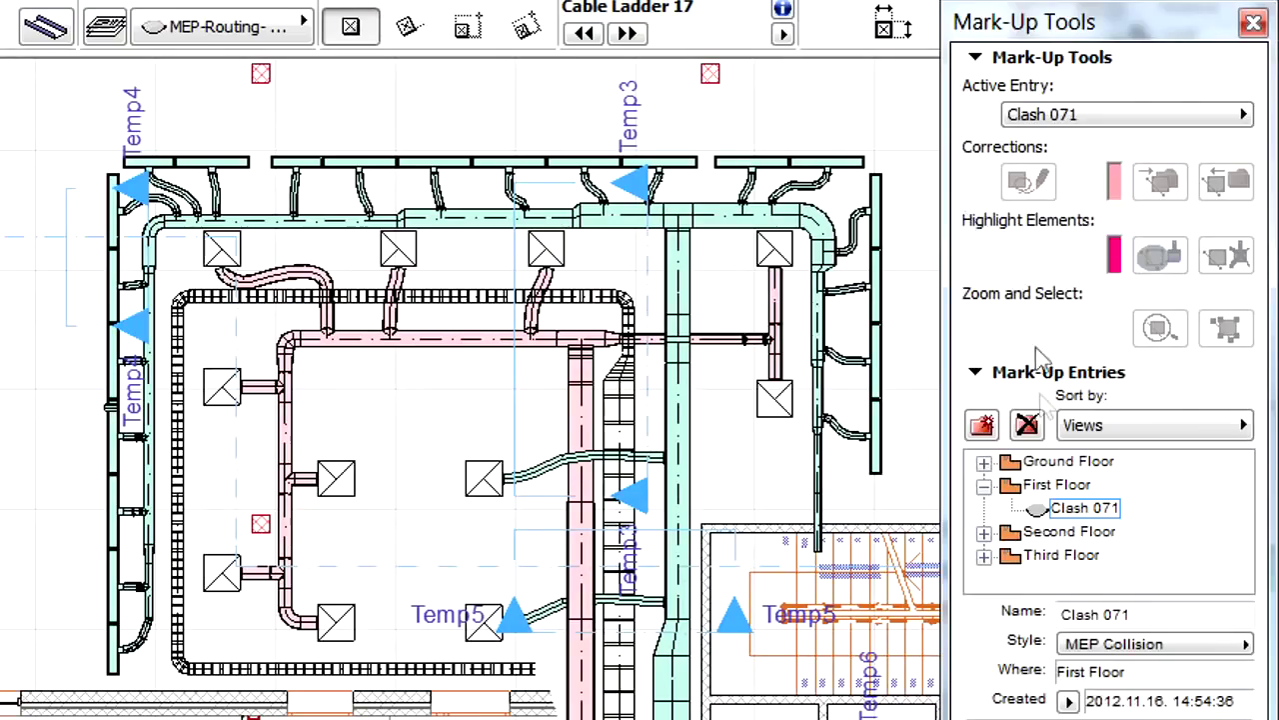
Step: Highlight the Clash 071 mark-up entry of the First Floor, zoom to its elements and select them
{"action": "left_click", "coordinate": [1039, 509]}
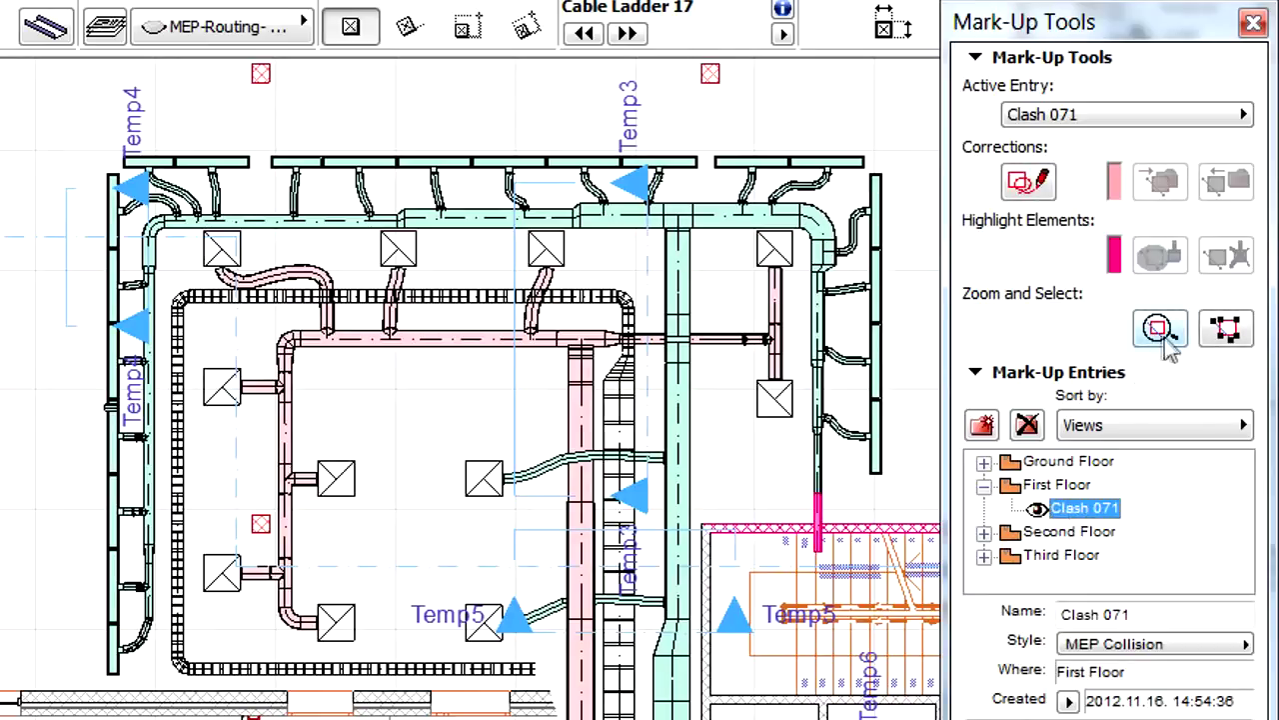
{"action": "left_click", "coordinate": [1167, 336]}
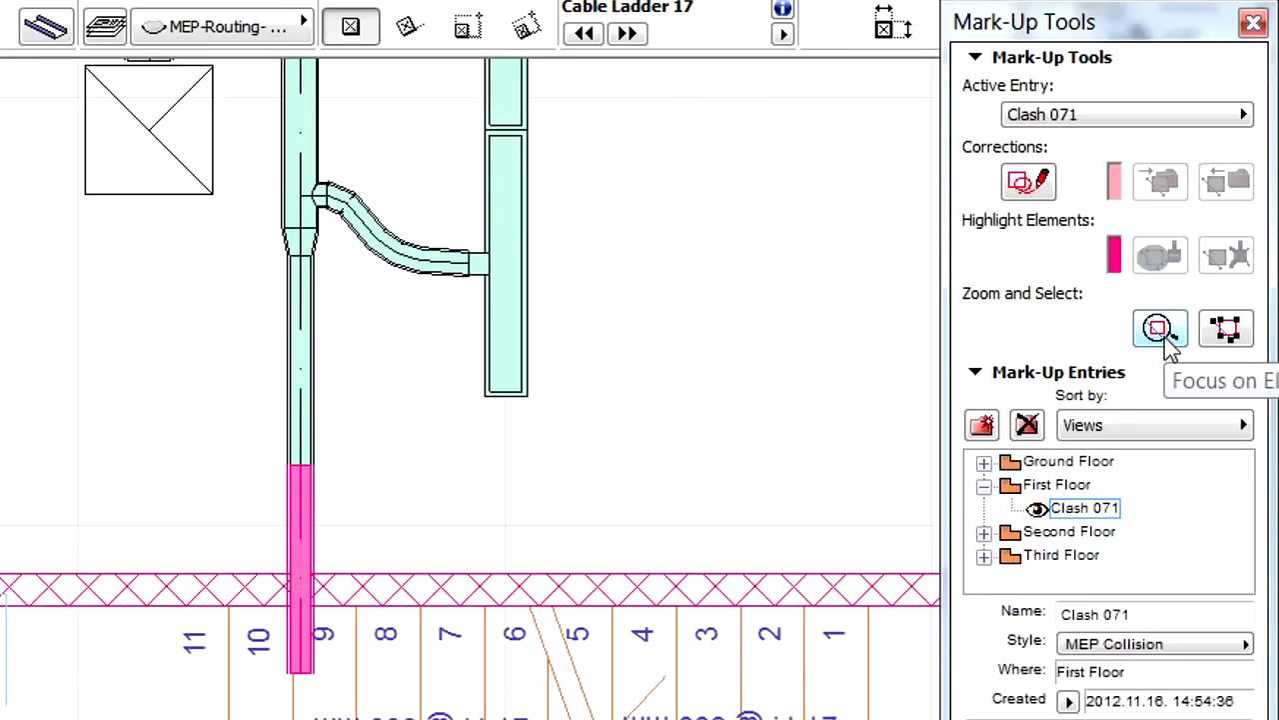
{"action": "left_click", "coordinate": [1229, 334]}
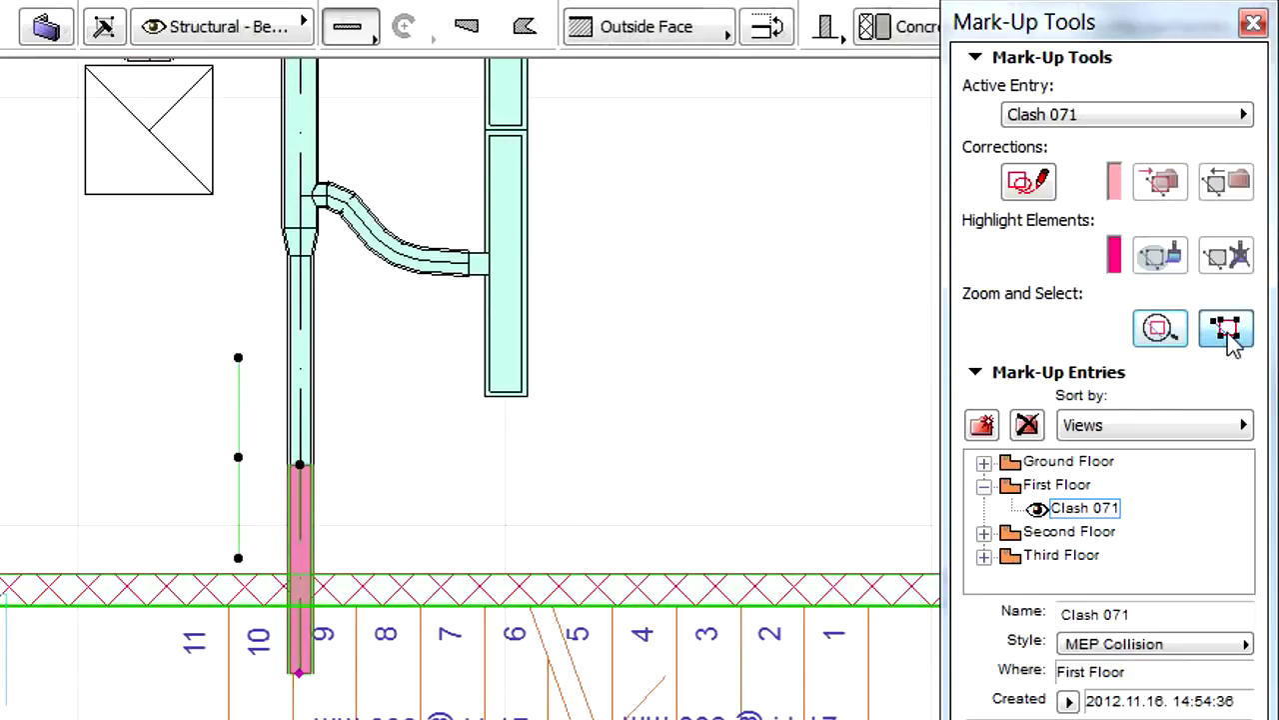
Step: Tag the Clash 071 entry with the text "Please correct the duct." and deselect its elements
{"action": "type", "text": "Please correc"}
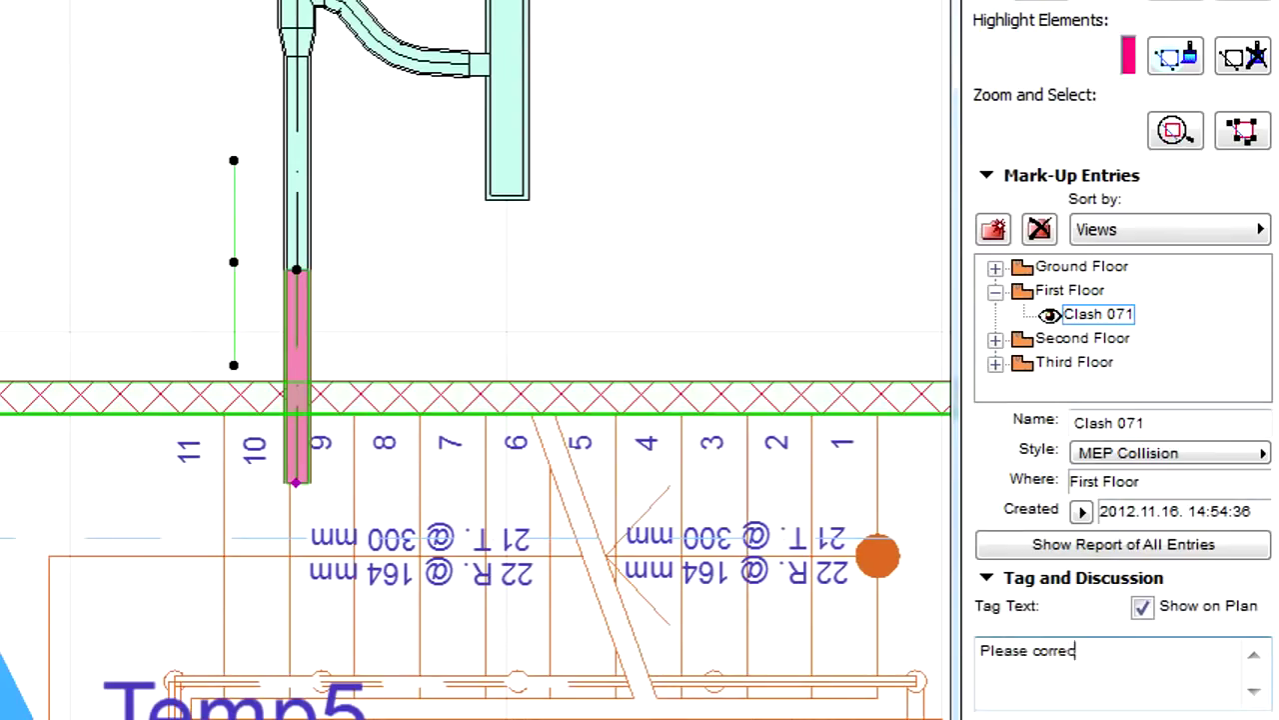
{"action": "type", "text": "t the du"}
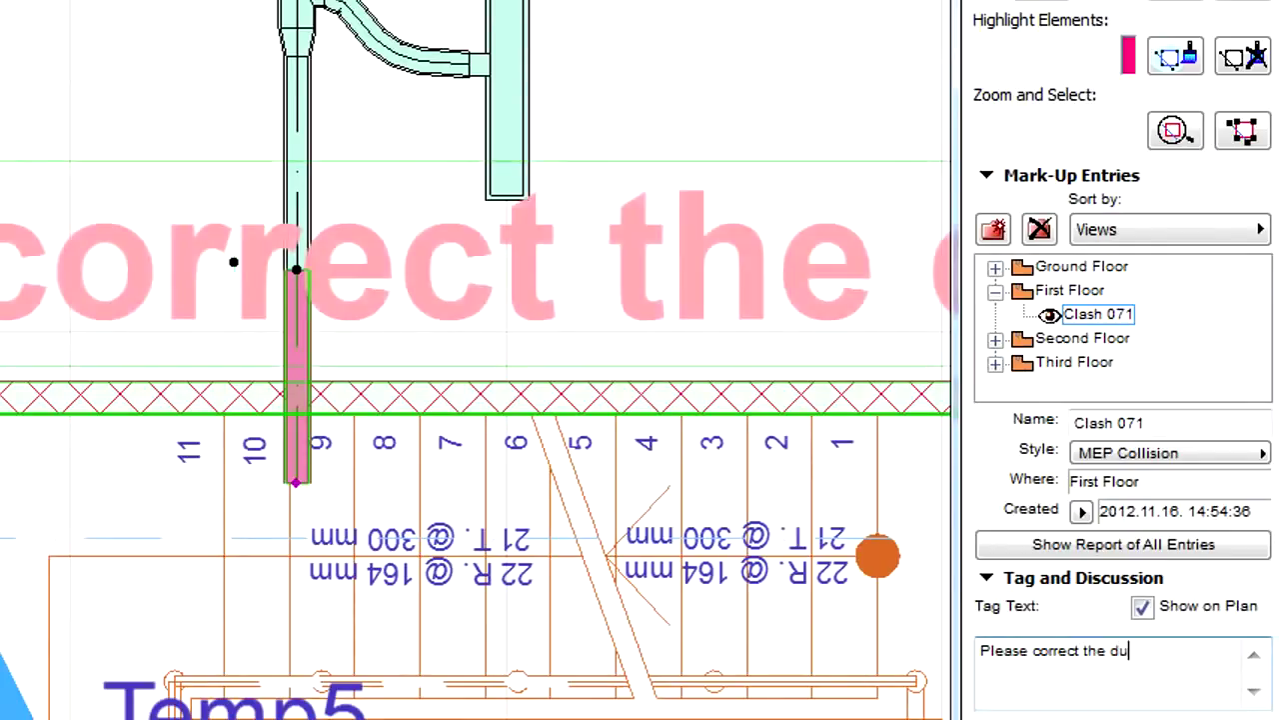
{"action": "type", "text": "ct"}
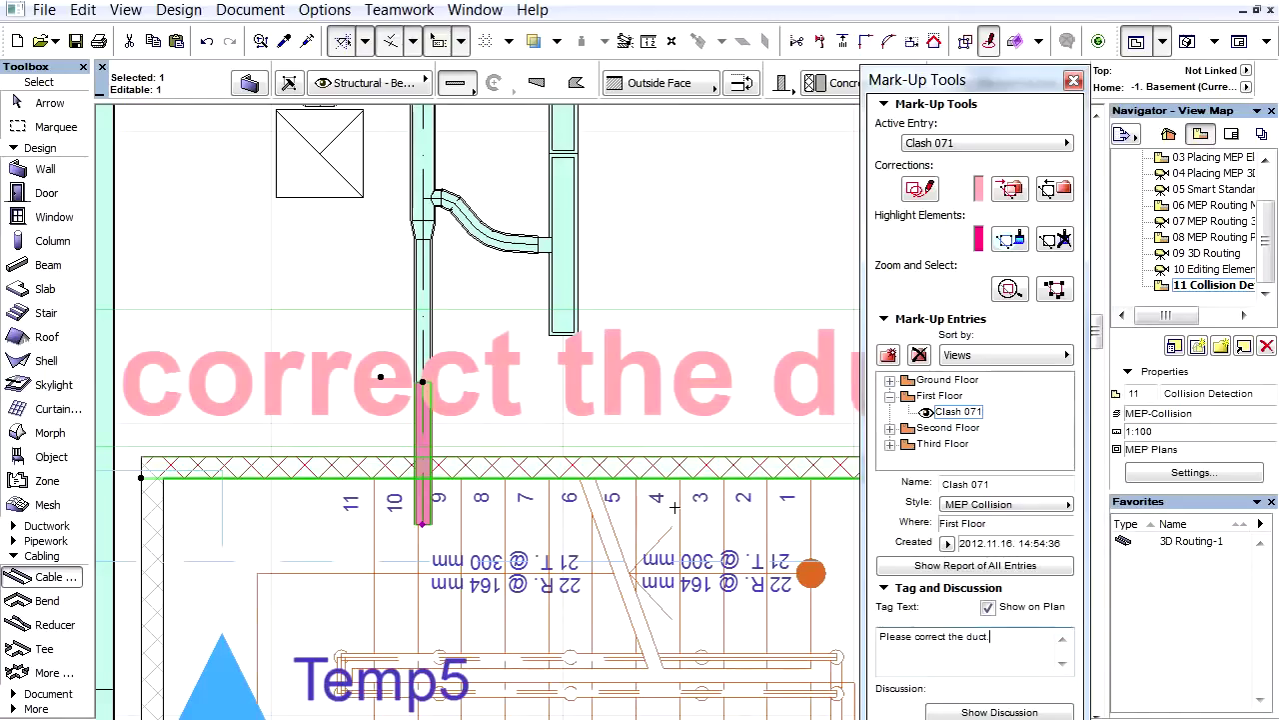
{"action": "key", "text": "Escape"}
{"action": "scroll", "coordinate": [674, 507], "scroll_direction": "down", "scroll_amount": 5}
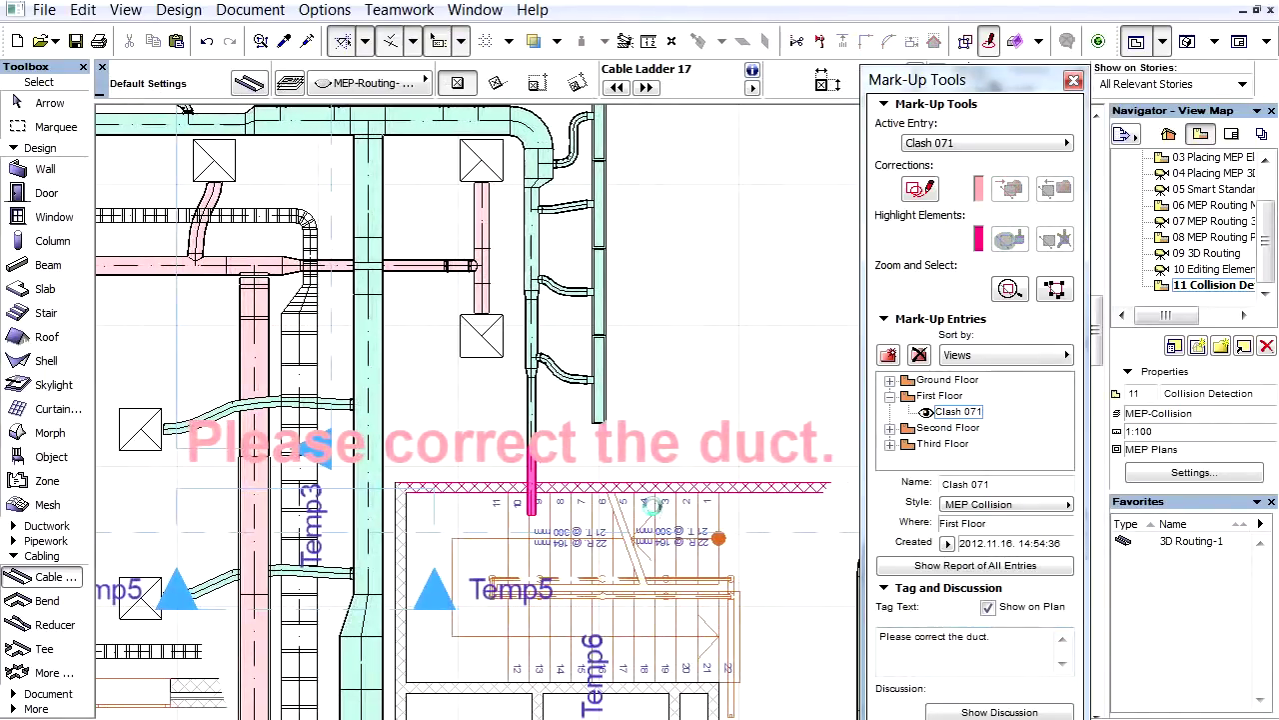
Step: Examine the Clash 071 elements in 3D where the duct penetrates the wall, toggling the entry's highlighting
{"action": "key", "text": "F3"}
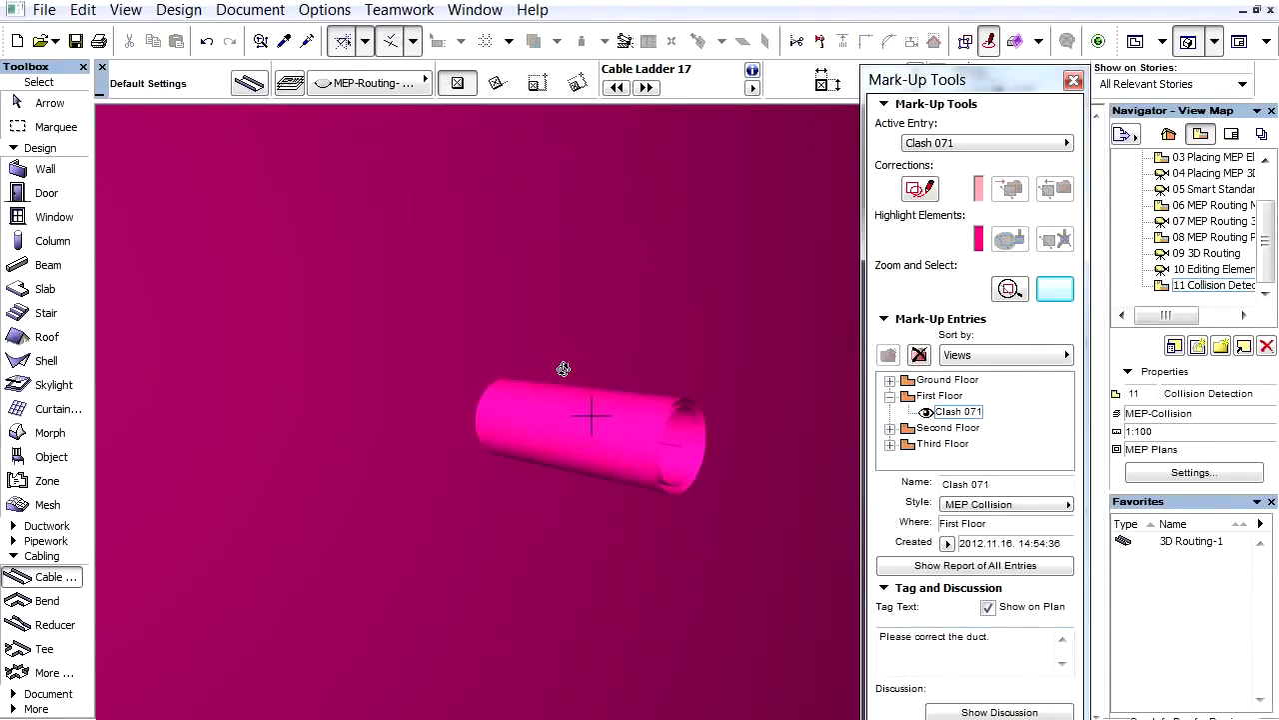
{"action": "left_click", "coordinate": [929, 412]}
{"action": "left_click", "coordinate": [928, 417]}
{"action": "middle_click_drag", "start_coordinate": [807, 413], "coordinate": [805, 413], "text": "shift"}
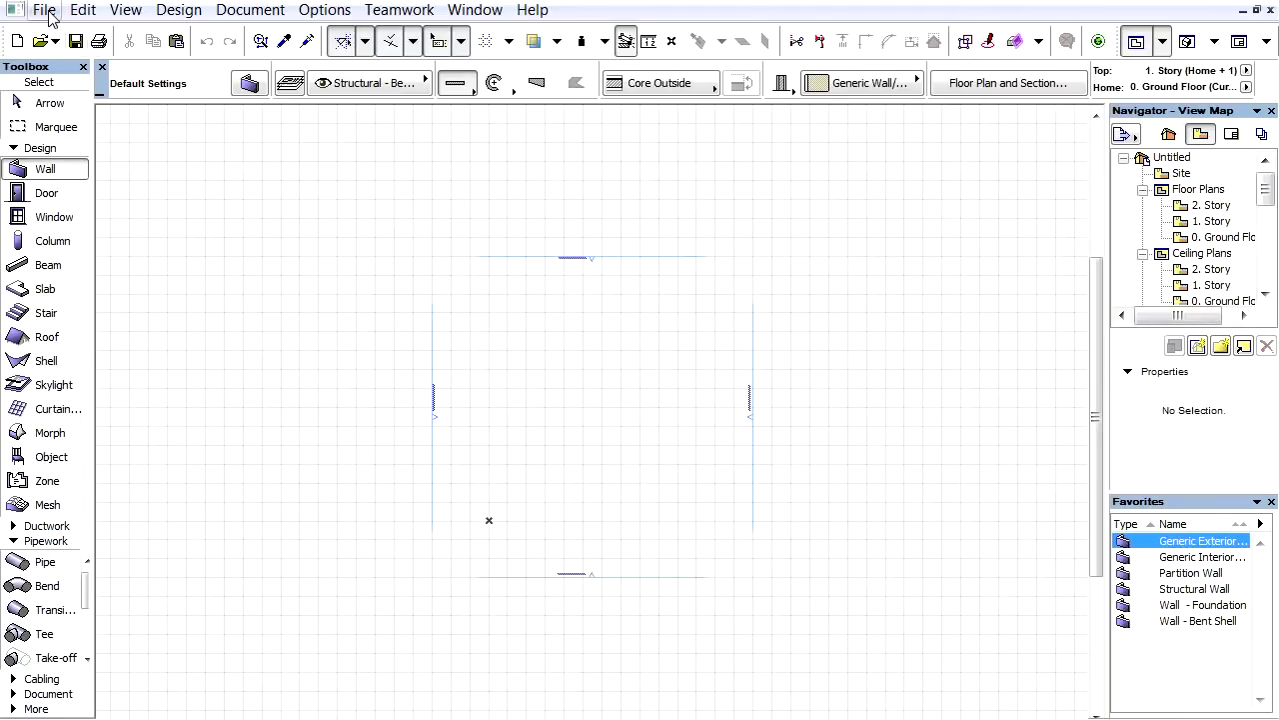
Step: Merge Revit_MEP_demo.ifc from the REVIT_import folder into the project using the Data Exchange with Autodesk Revit MEP translator
{"action": "left_click", "coordinate": [46, 12]}
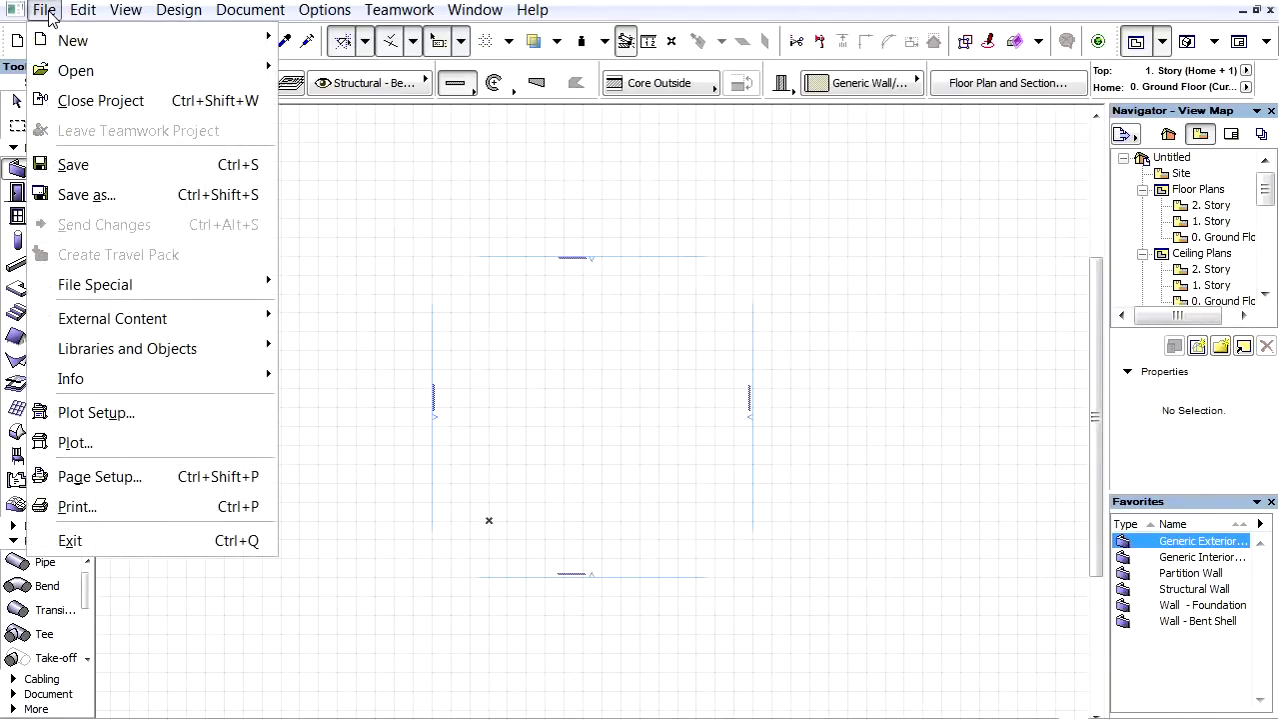
{"action": "mouse_move", "coordinate": [210, 289]}
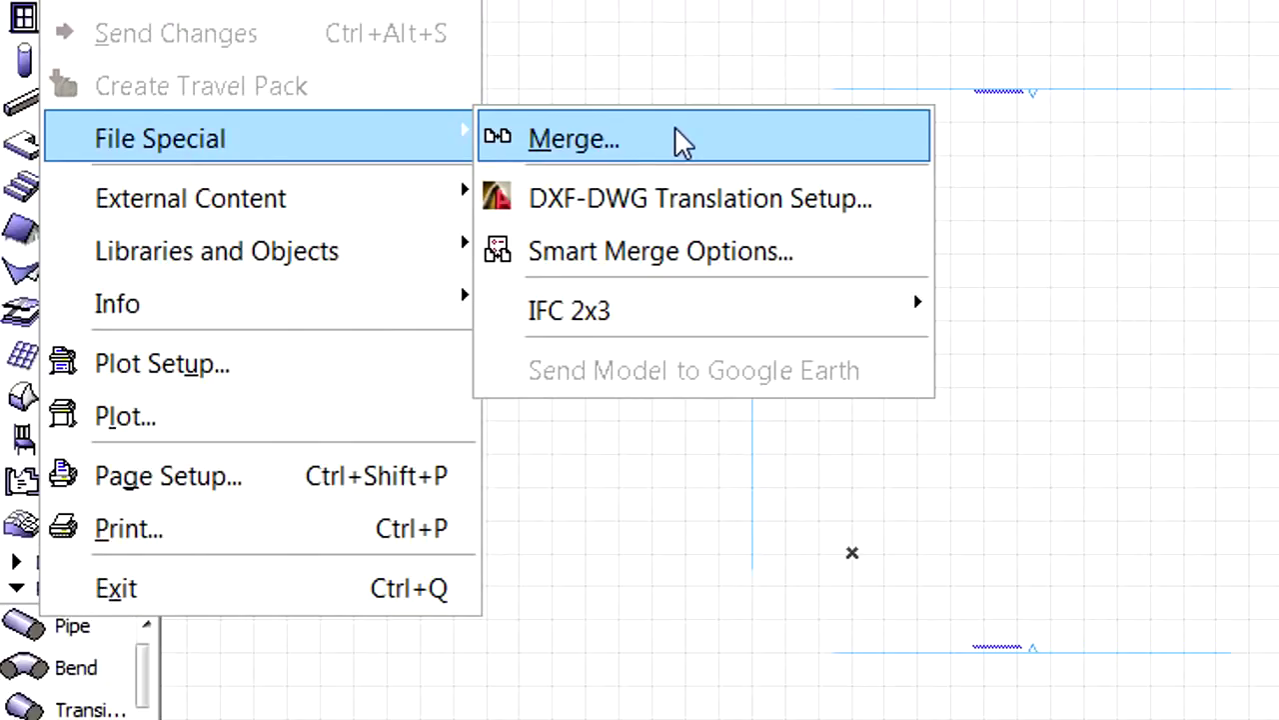
{"action": "left_click", "coordinate": [677, 132]}
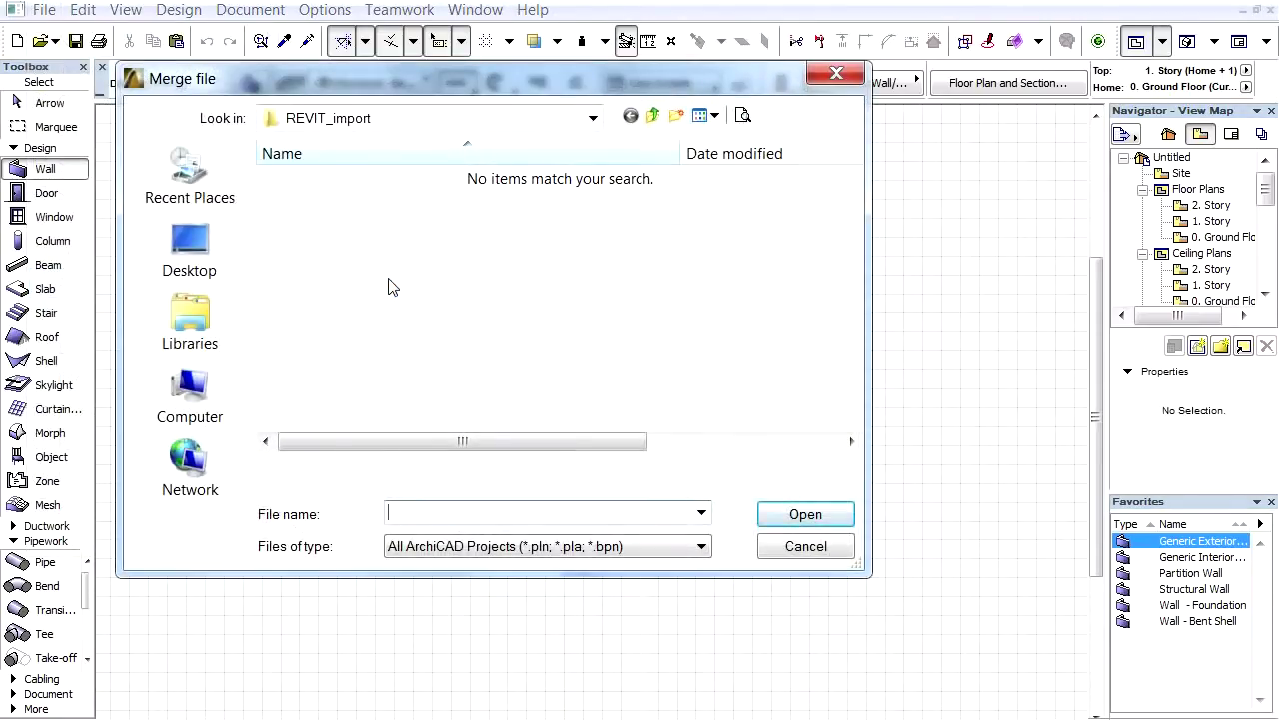
{"action": "left_click", "coordinate": [655, 547]}
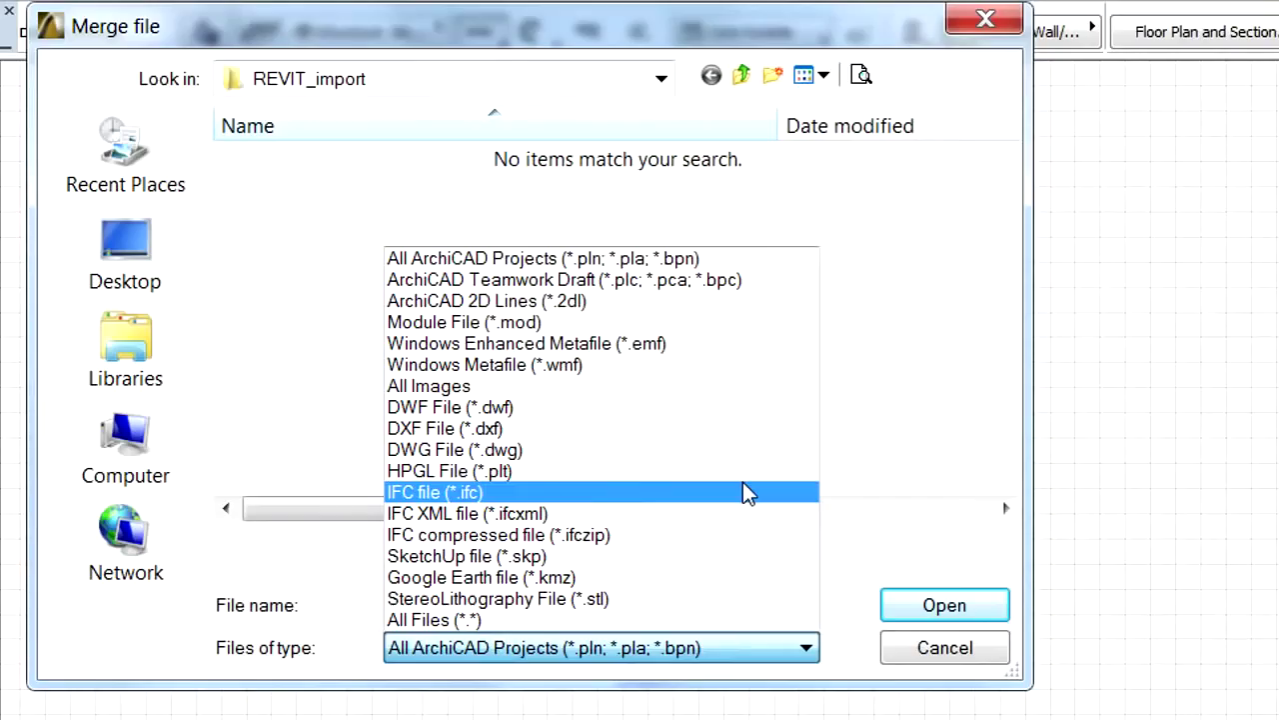
{"action": "left_click", "coordinate": [789, 420]}
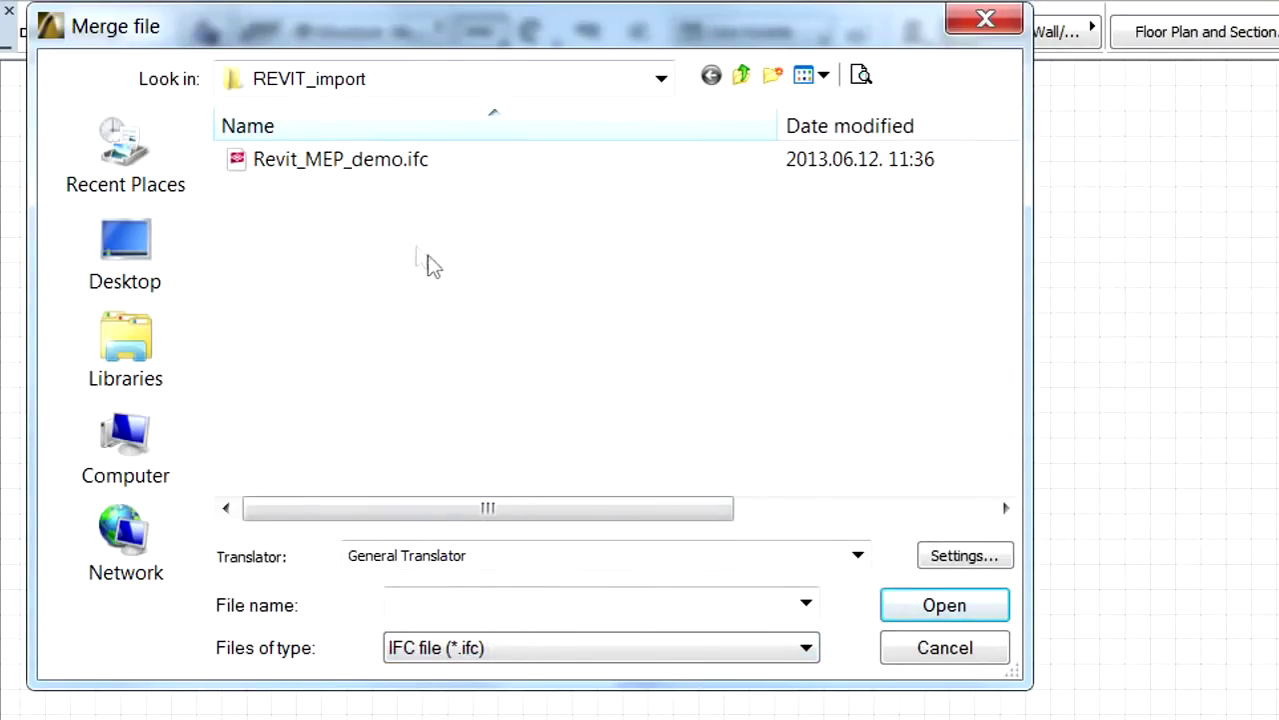
{"action": "left_click", "coordinate": [372, 172]}
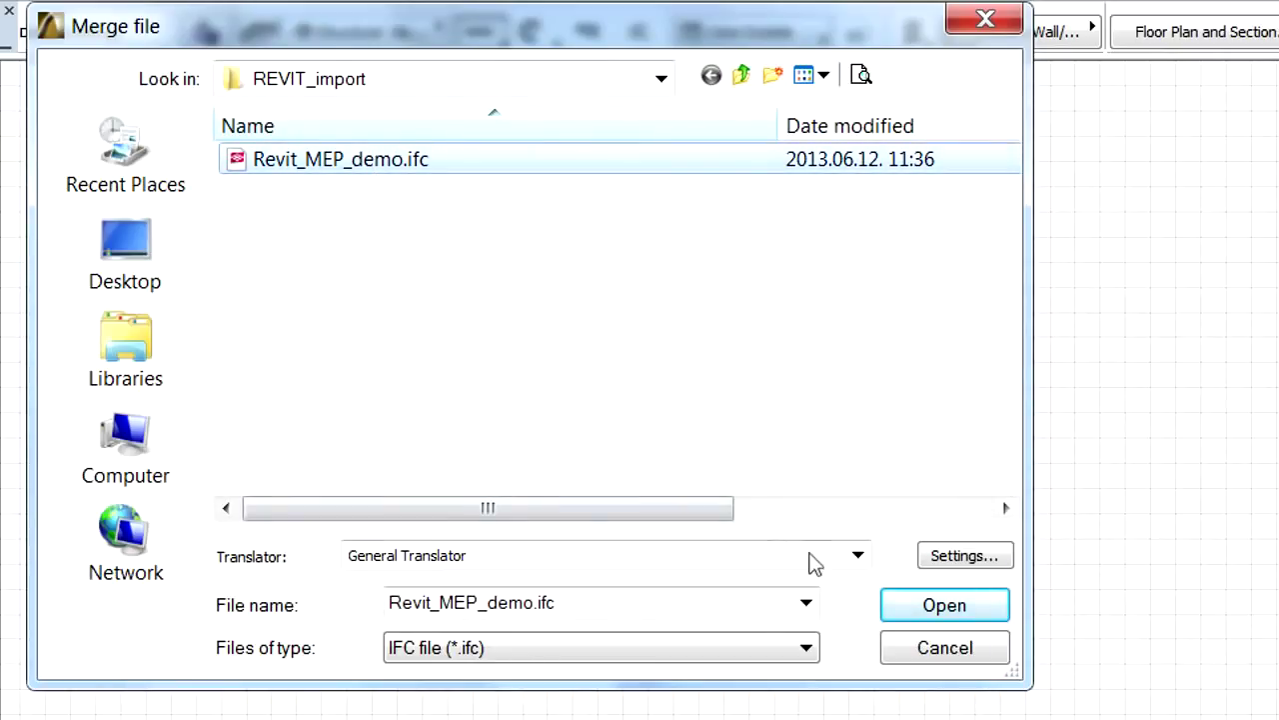
{"action": "left_click", "coordinate": [858, 555]}
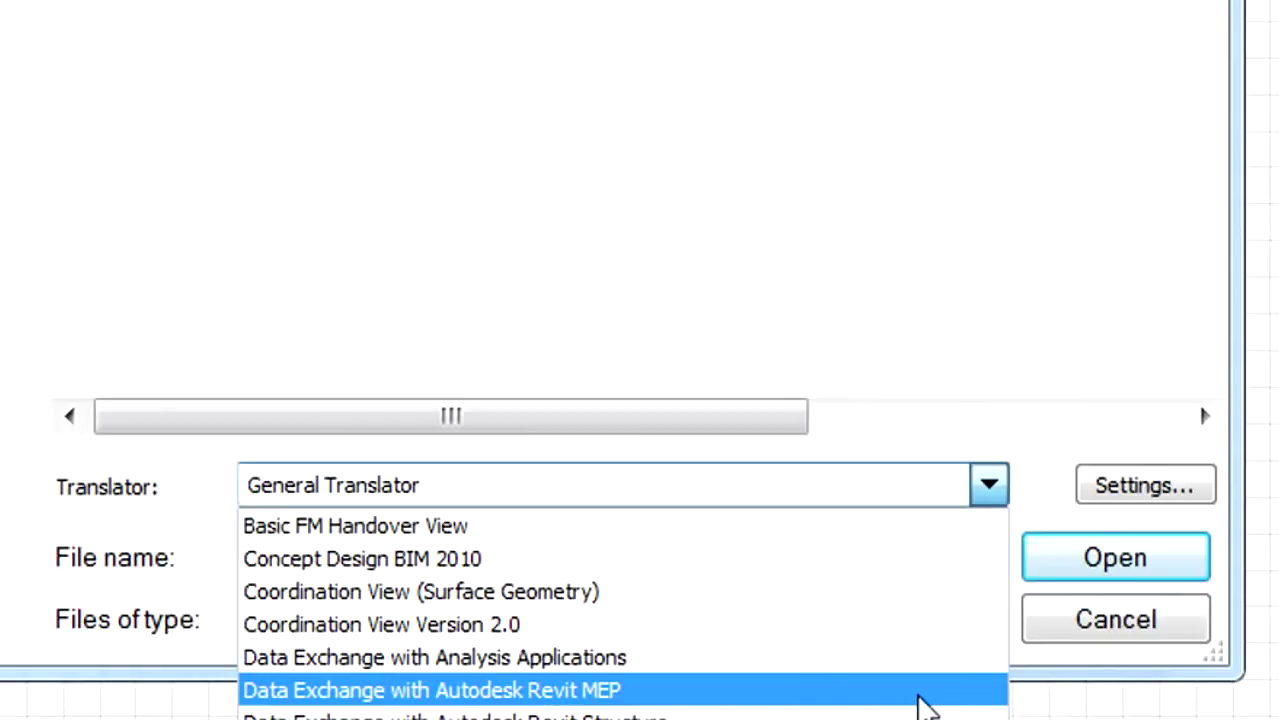
{"action": "left_click", "coordinate": [919, 691]}
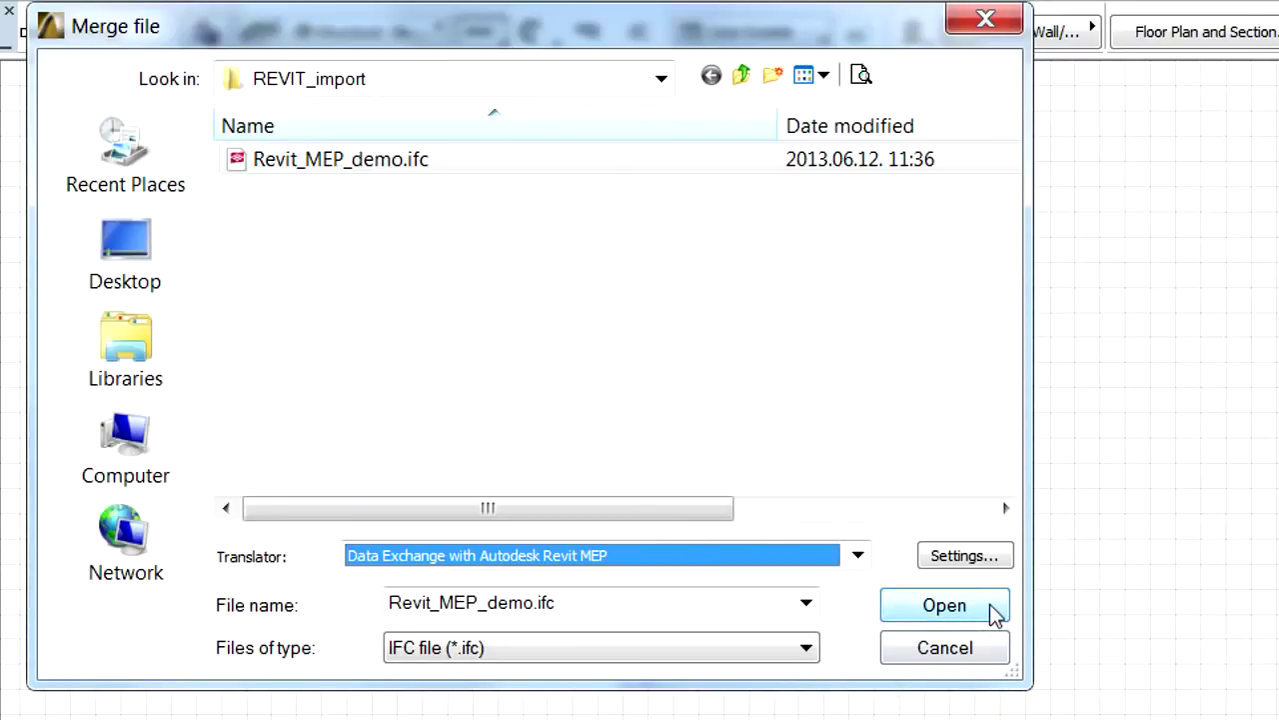
{"action": "left_click", "coordinate": [945, 605]}
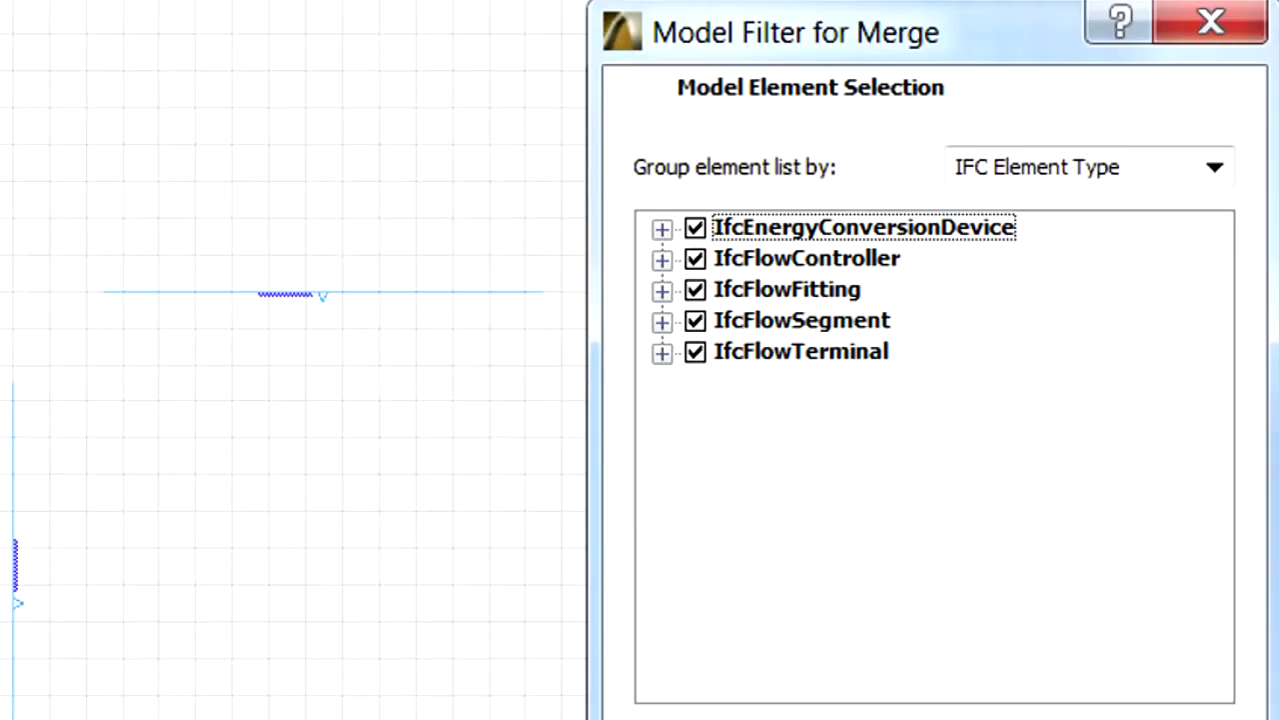
Step: Import all listed IFC element types, matching the merged First Floor to the current Ground Floor with elevation offset 0
{"action": "left_click", "coordinate": [1024, 694]}
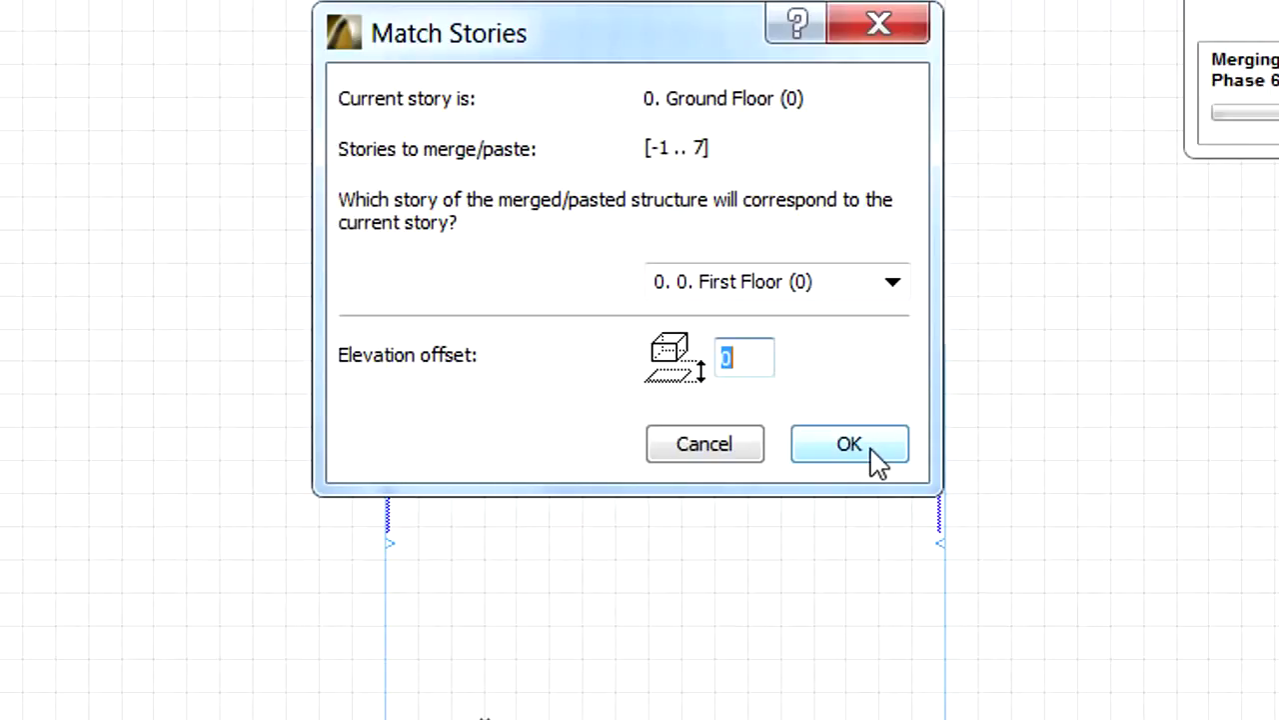
{"action": "left_click", "coordinate": [850, 445]}
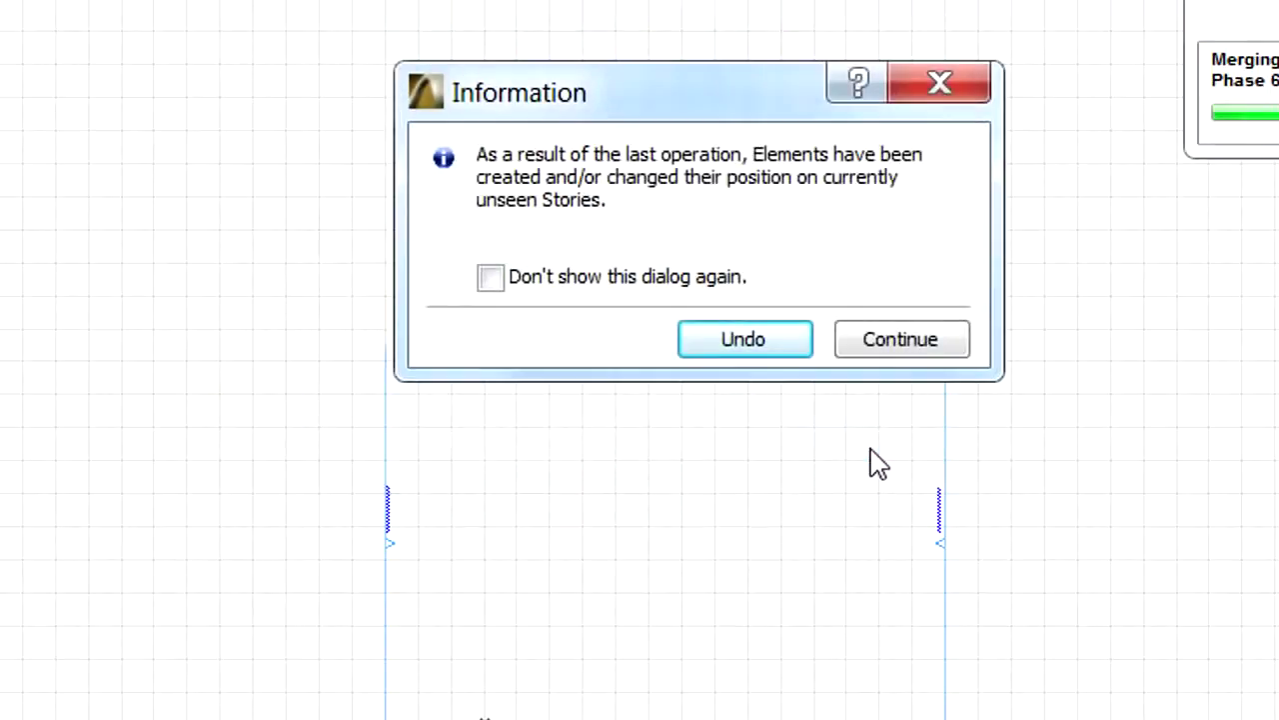
{"action": "left_click", "coordinate": [945, 350]}
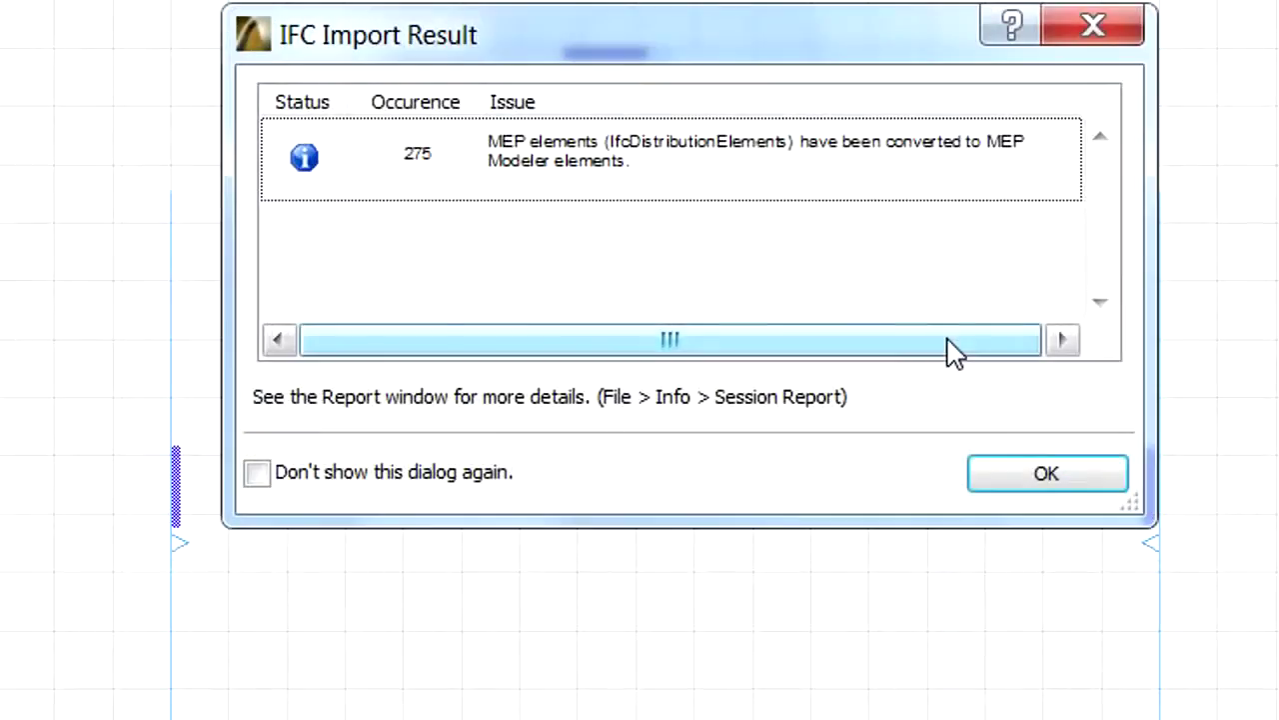
{"action": "left_click", "coordinate": [1080, 482]}
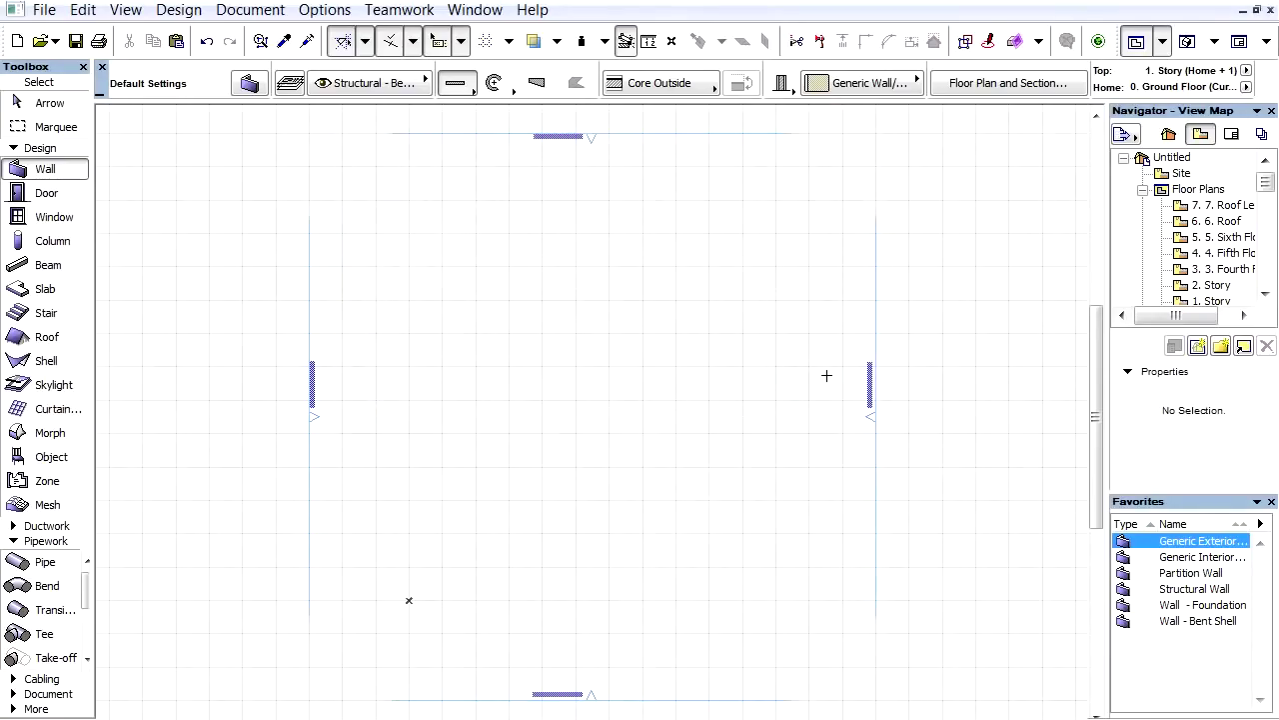
Step: Show the merged MEP network in 3D and orbit to an angled overview of the whole duct system
{"action": "key", "text": "F3"}
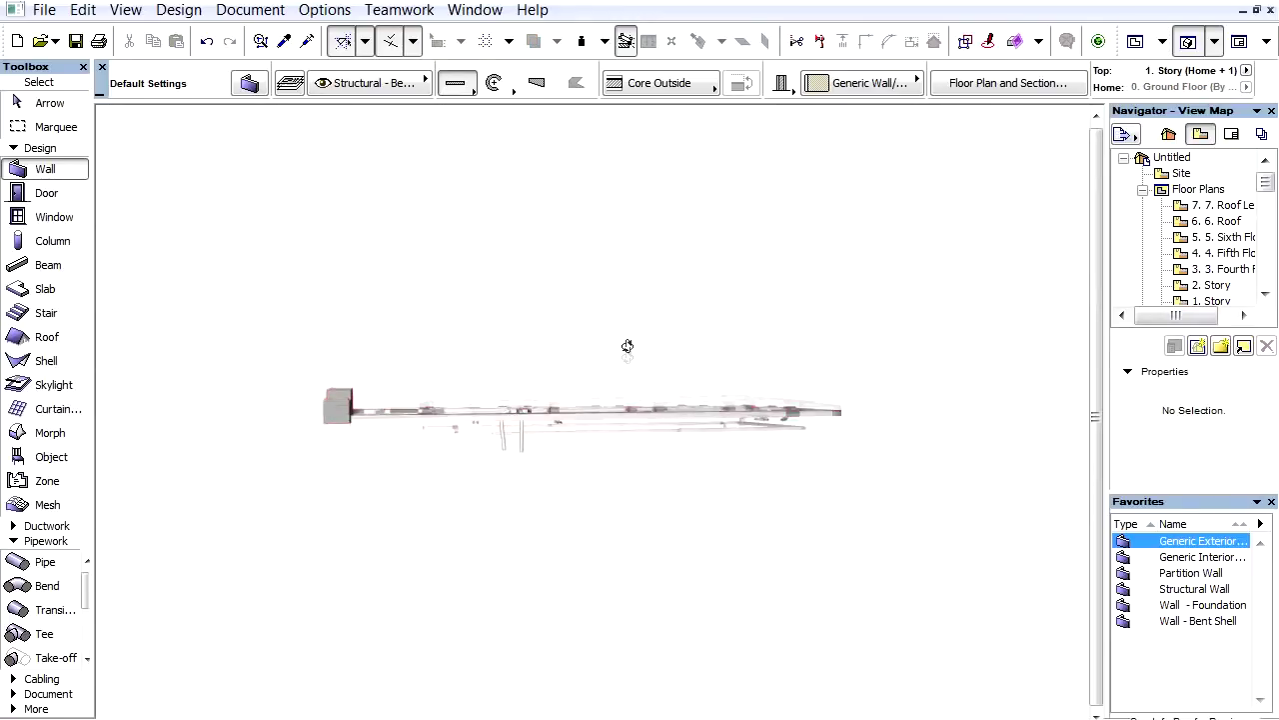
{"action": "middle_click_drag", "start_coordinate": [622, 415], "coordinate": [694, 505], "text": "shift"}
{"action": "scroll", "coordinate": [591, 405], "scroll_direction": "up", "scroll_amount": 3}
{"action": "scroll", "coordinate": [559, 350], "scroll_direction": "up", "scroll_amount": 2}
{"action": "middle_click_drag", "start_coordinate": [585, 350], "coordinate": [611, 342]}
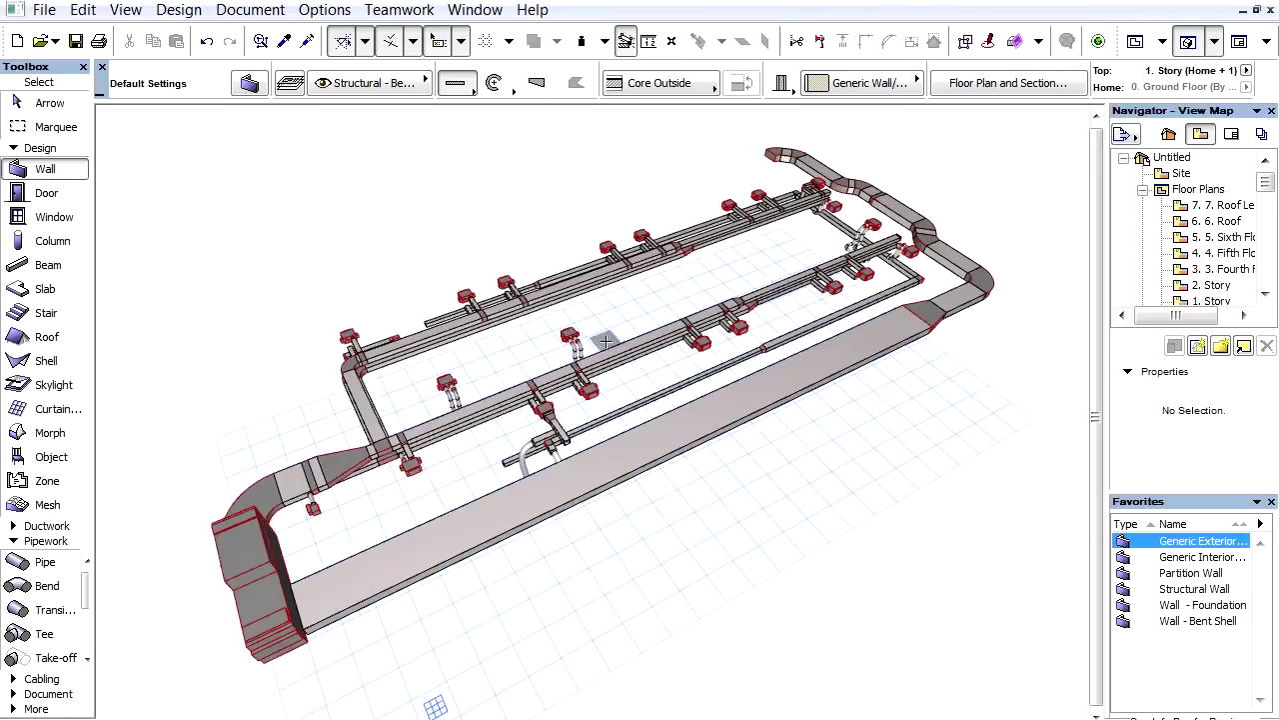
Step: Inspect the general, visualization and connection settings of a straight duct in the middle run, then deselect it
{"action": "key", "text": "Escape"}
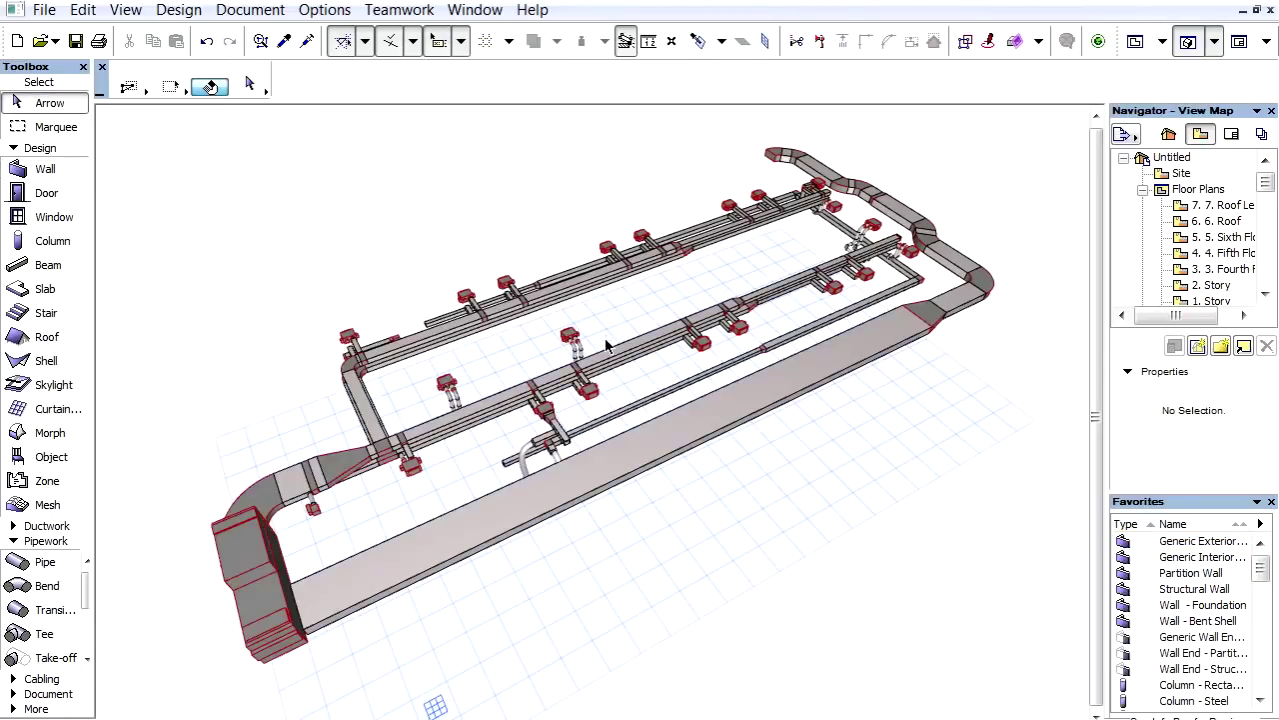
{"action": "left_click", "coordinate": [497, 403]}
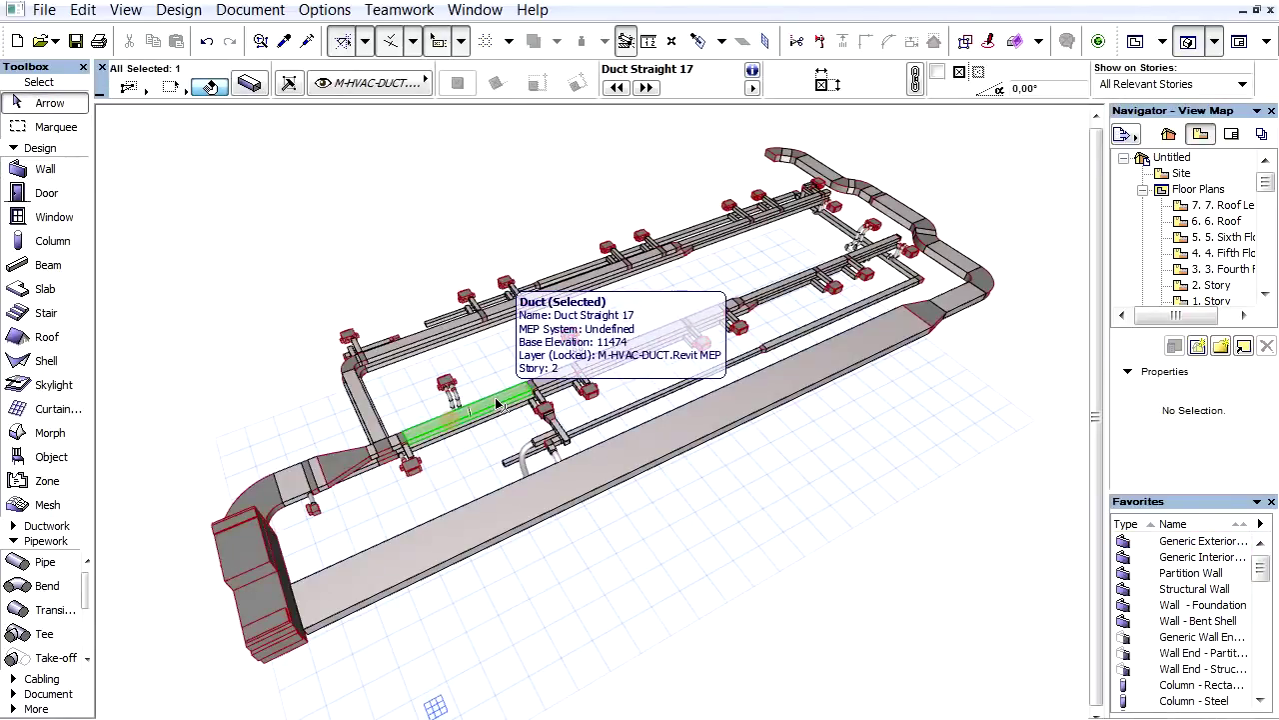
{"action": "left_click", "coordinate": [249, 85]}
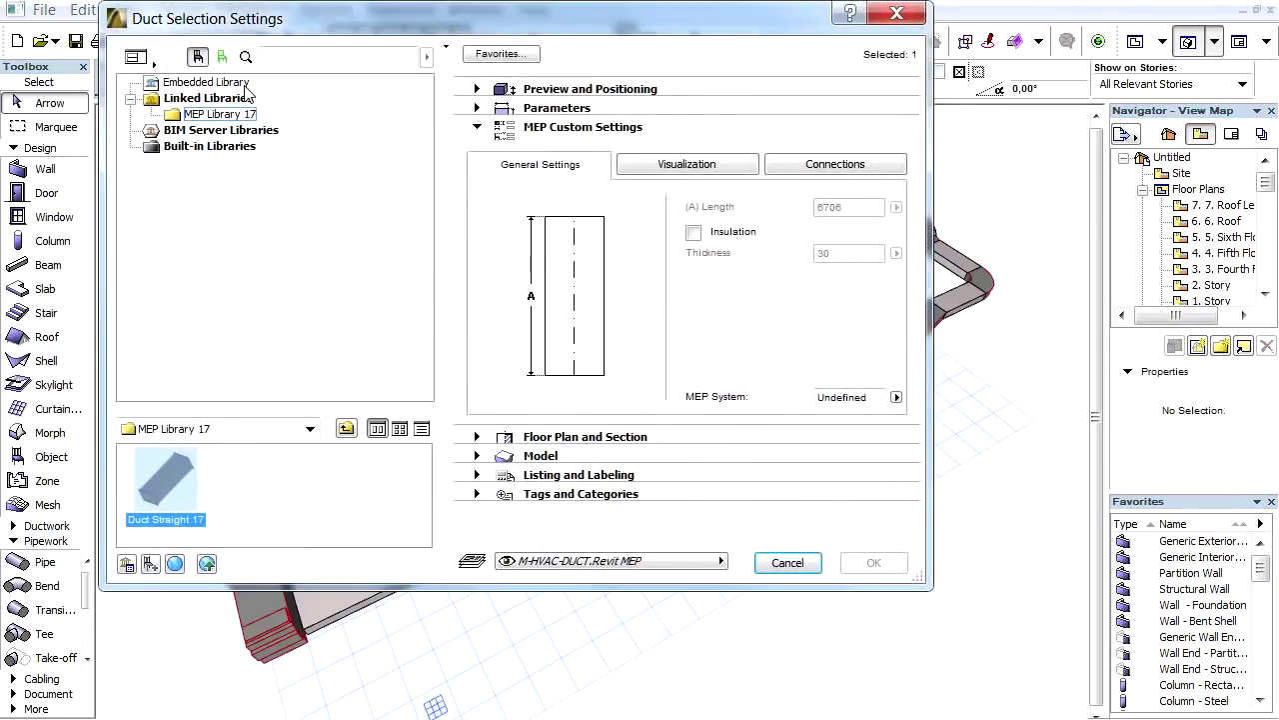
{"action": "left_click", "coordinate": [647, 172]}
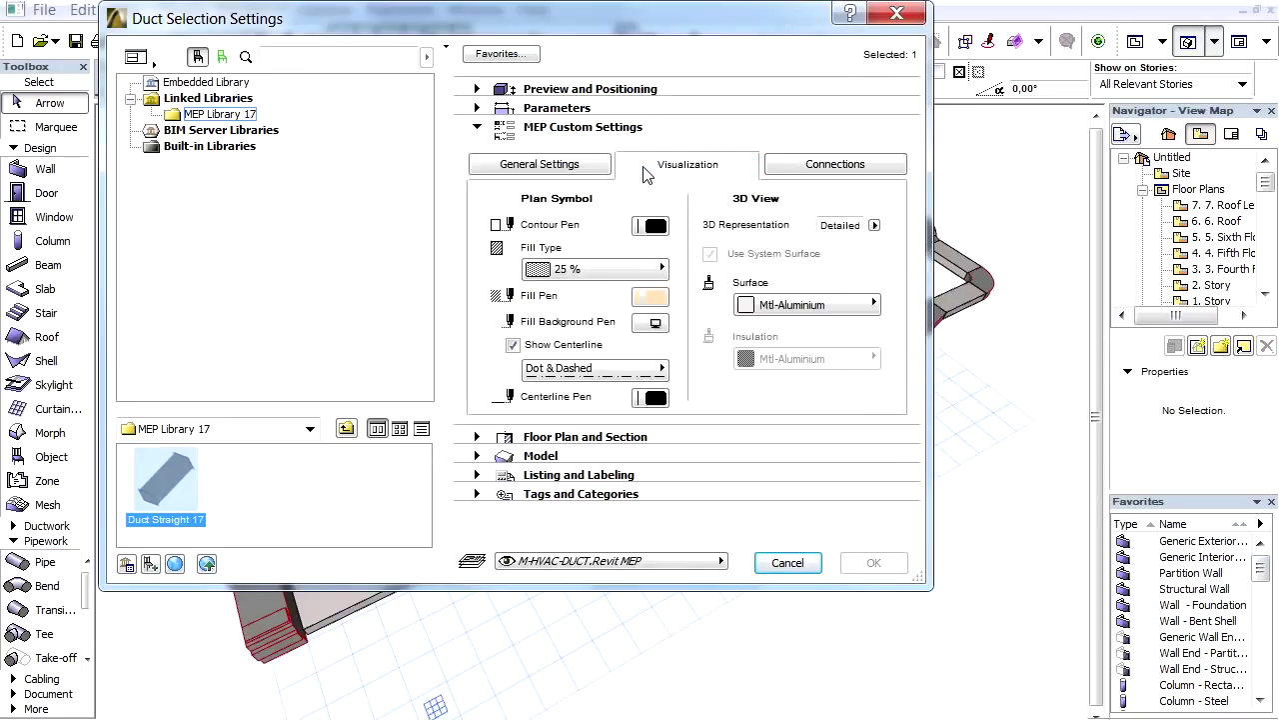
{"action": "left_click", "coordinate": [780, 167]}
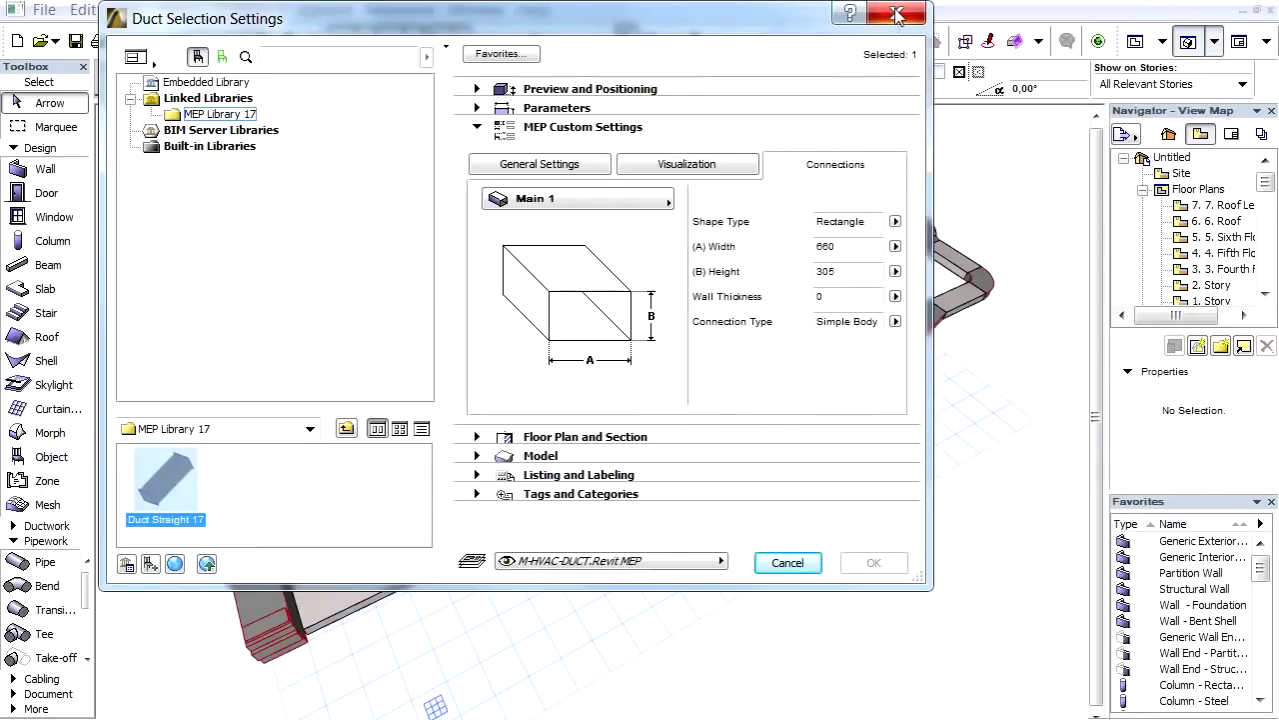
{"action": "left_click", "coordinate": [897, 14]}
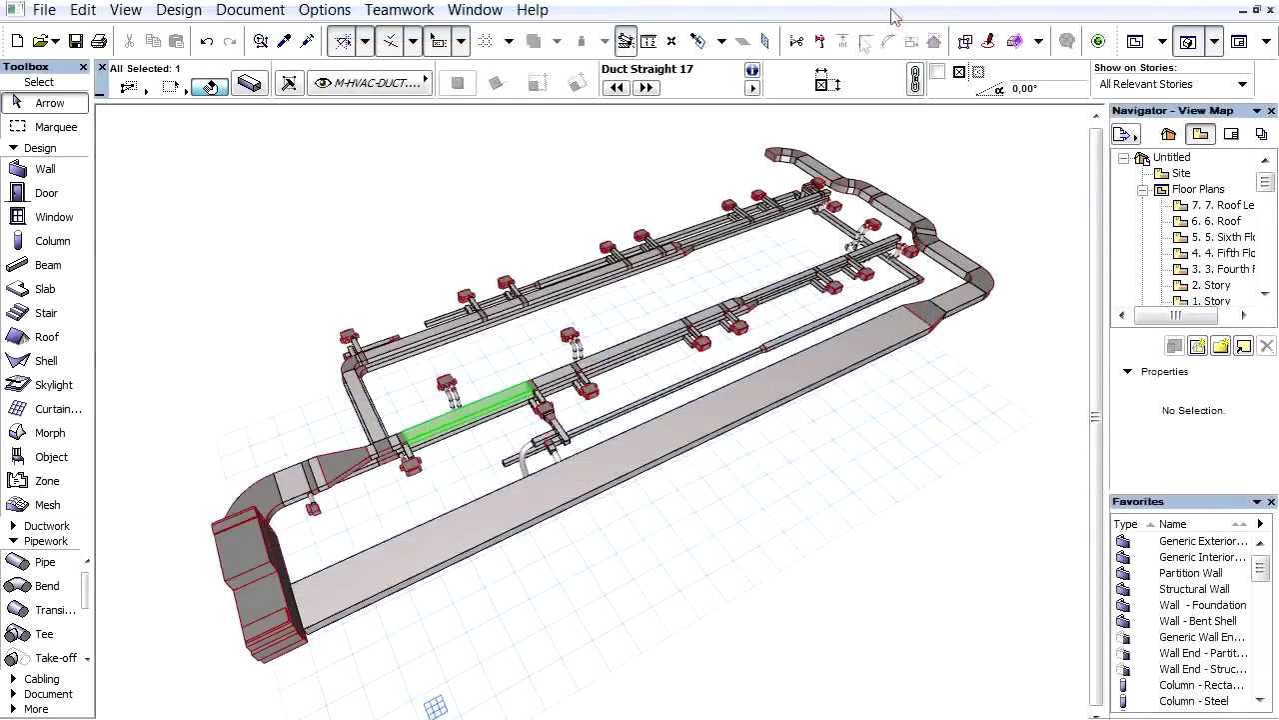
{"action": "left_click", "coordinate": [548, 195]}
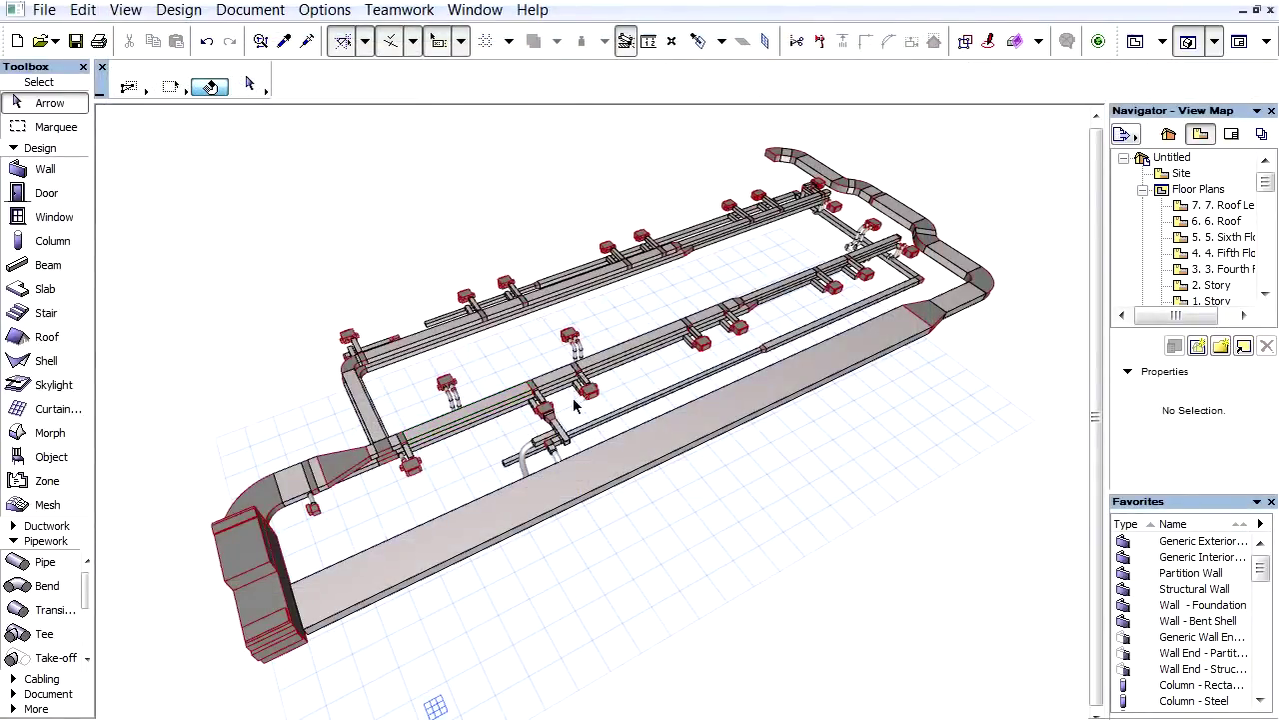
Step: Inspect the settings of the custom flow equipment beside the middle duct run, reviewing Connections #1 to #3, then deselect it
{"action": "scroll", "coordinate": [575, 402], "scroll_direction": "up", "scroll_amount": 6}
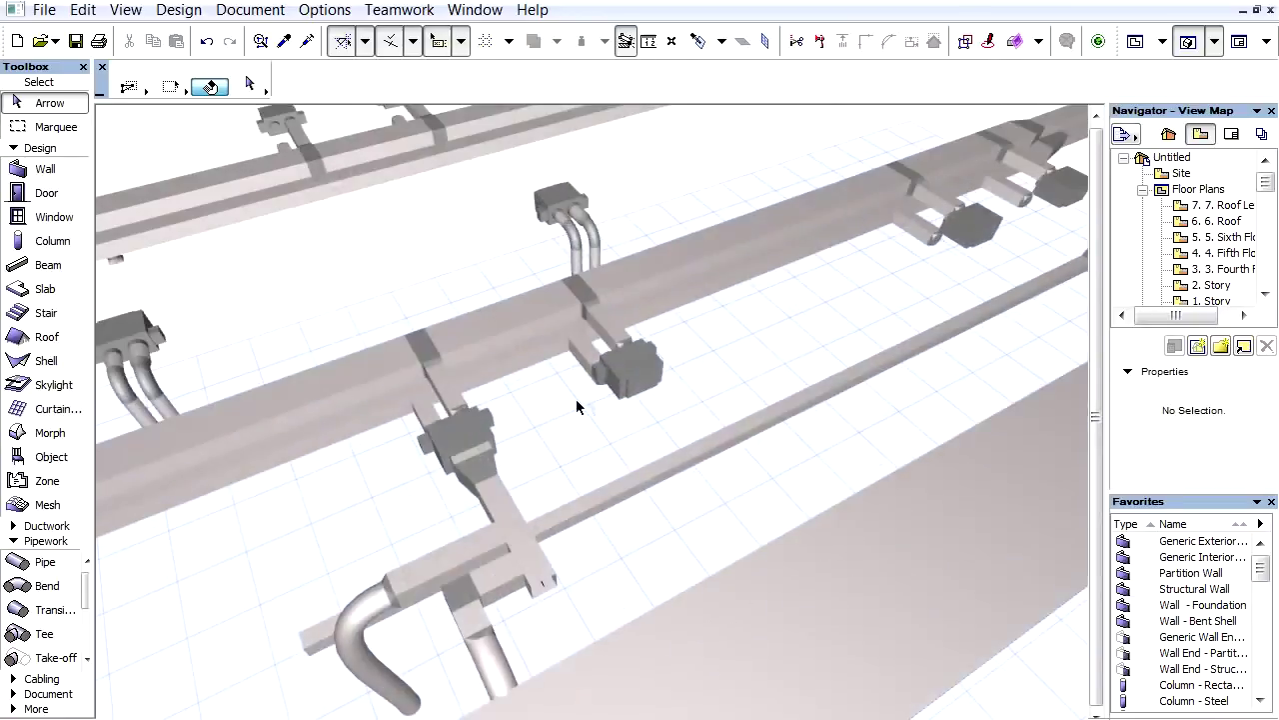
{"action": "left_click", "coordinate": [640, 388]}
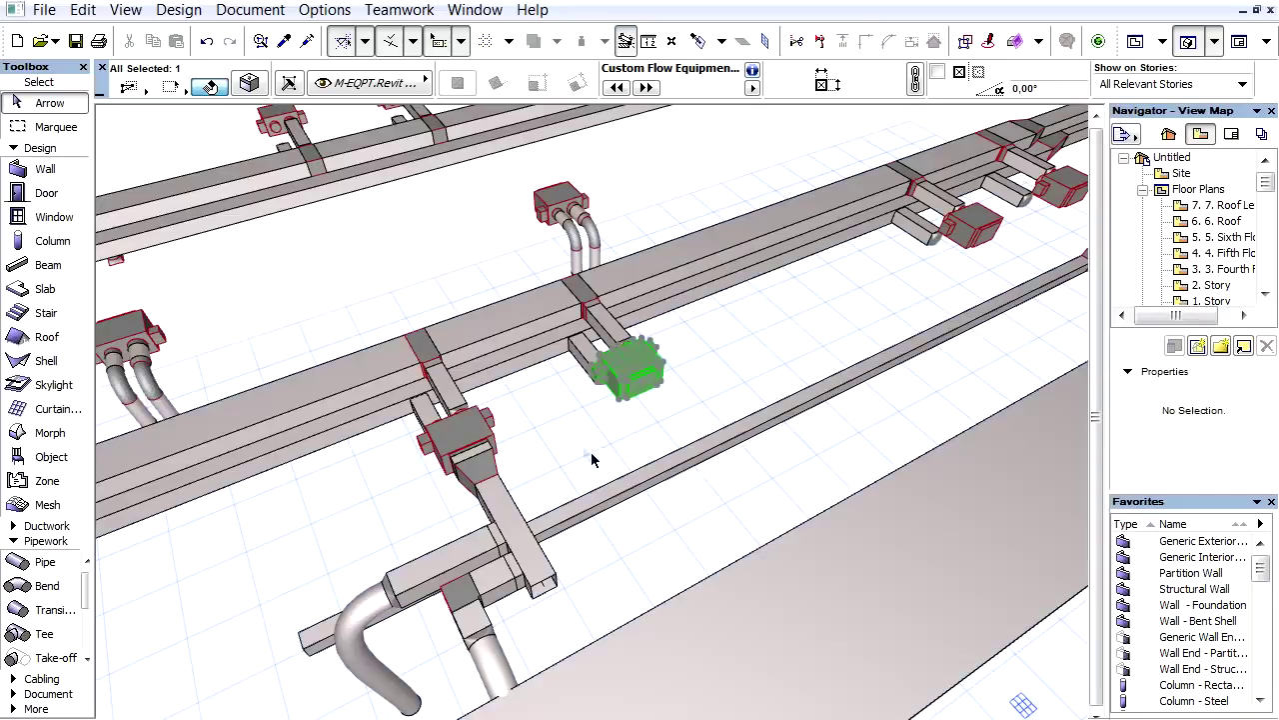
{"action": "left_click", "coordinate": [250, 85]}
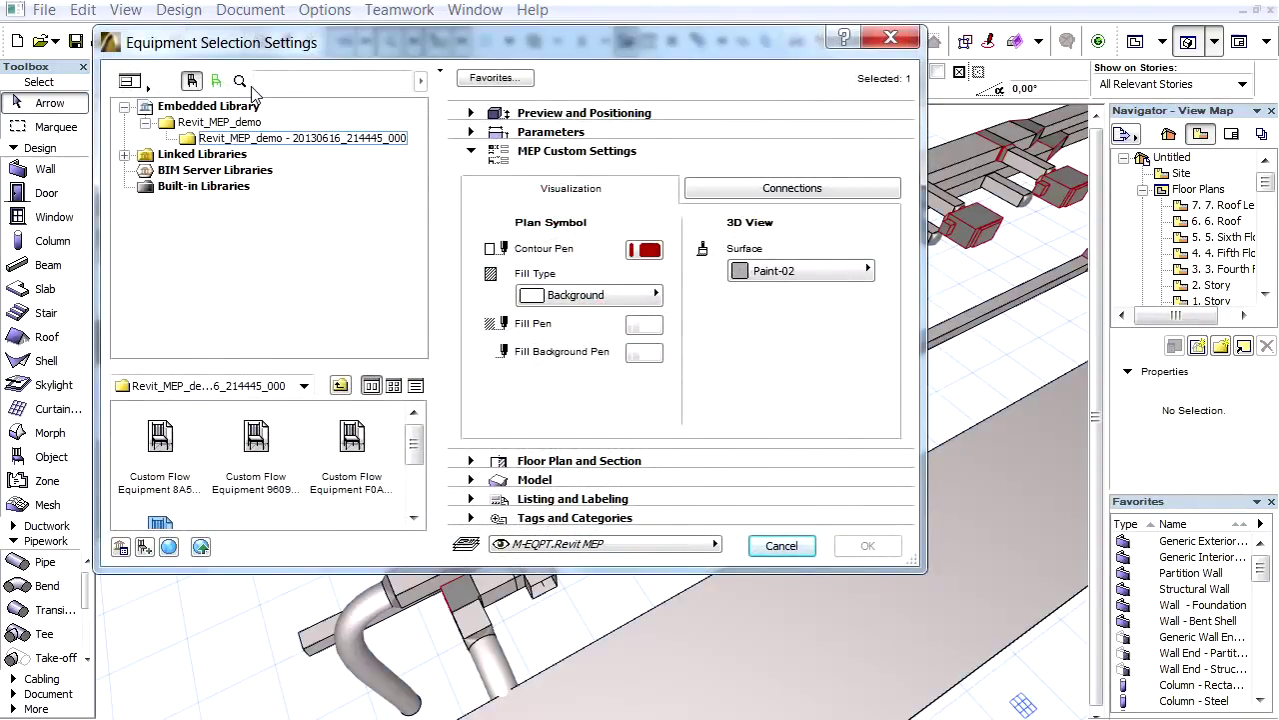
{"action": "left_click", "coordinate": [715, 198]}
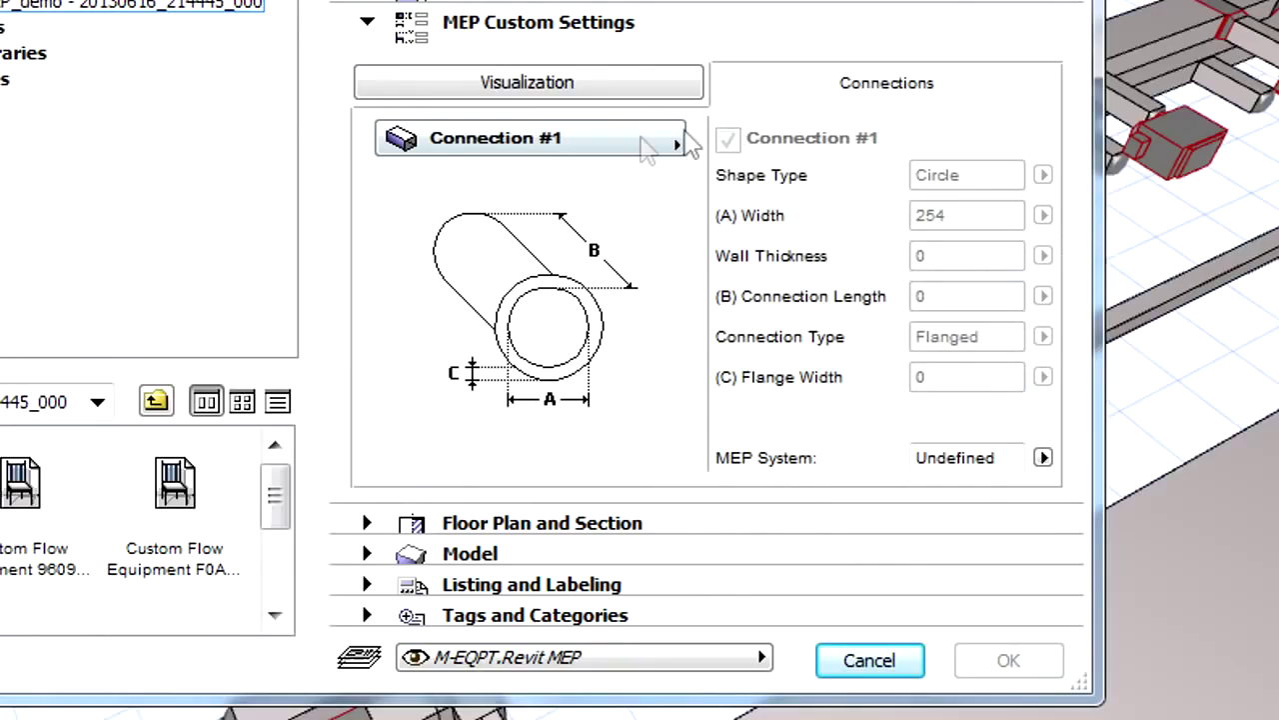
{"action": "left_click", "coordinate": [640, 221]}
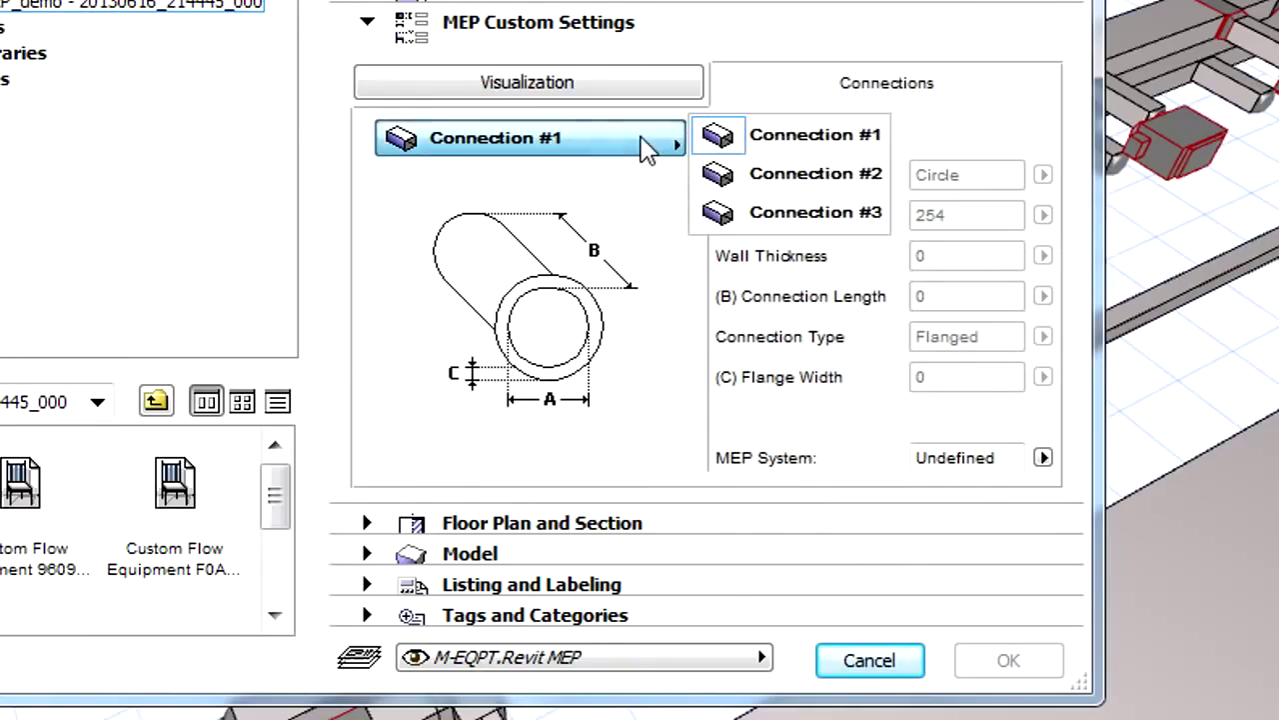
{"action": "left_click", "coordinate": [782, 182]}
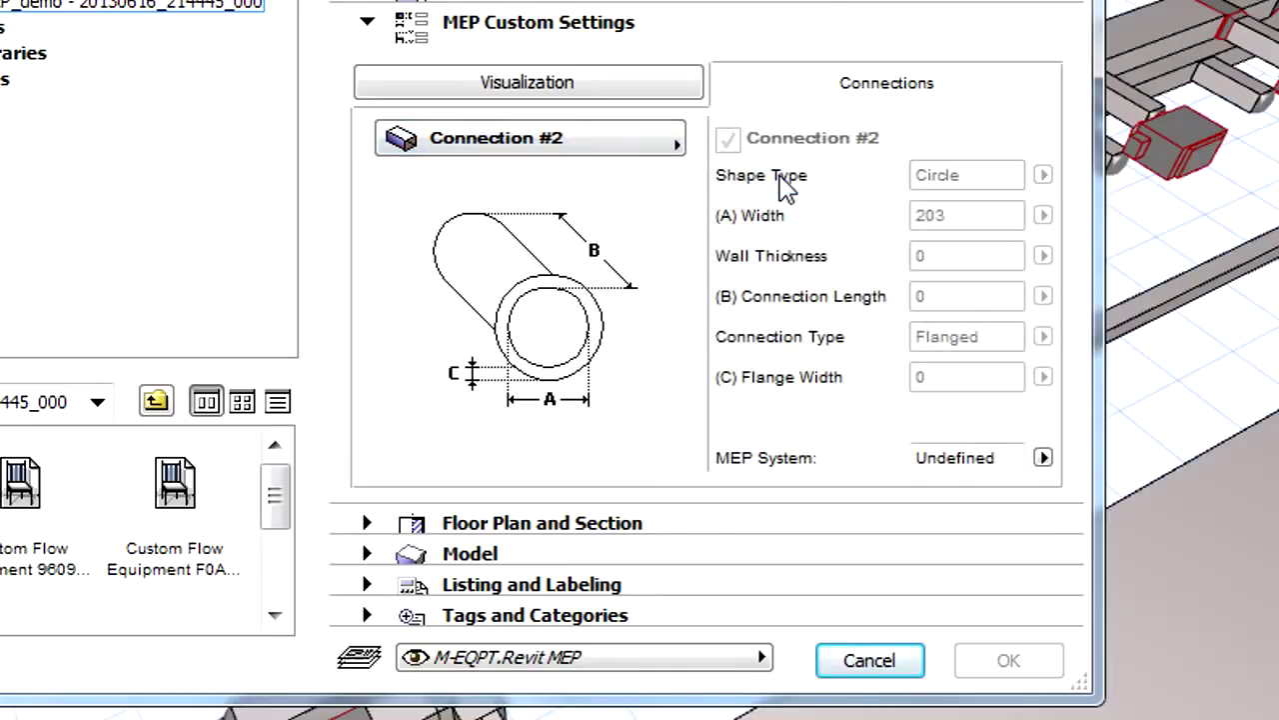
{"action": "left_click", "coordinate": [659, 150]}
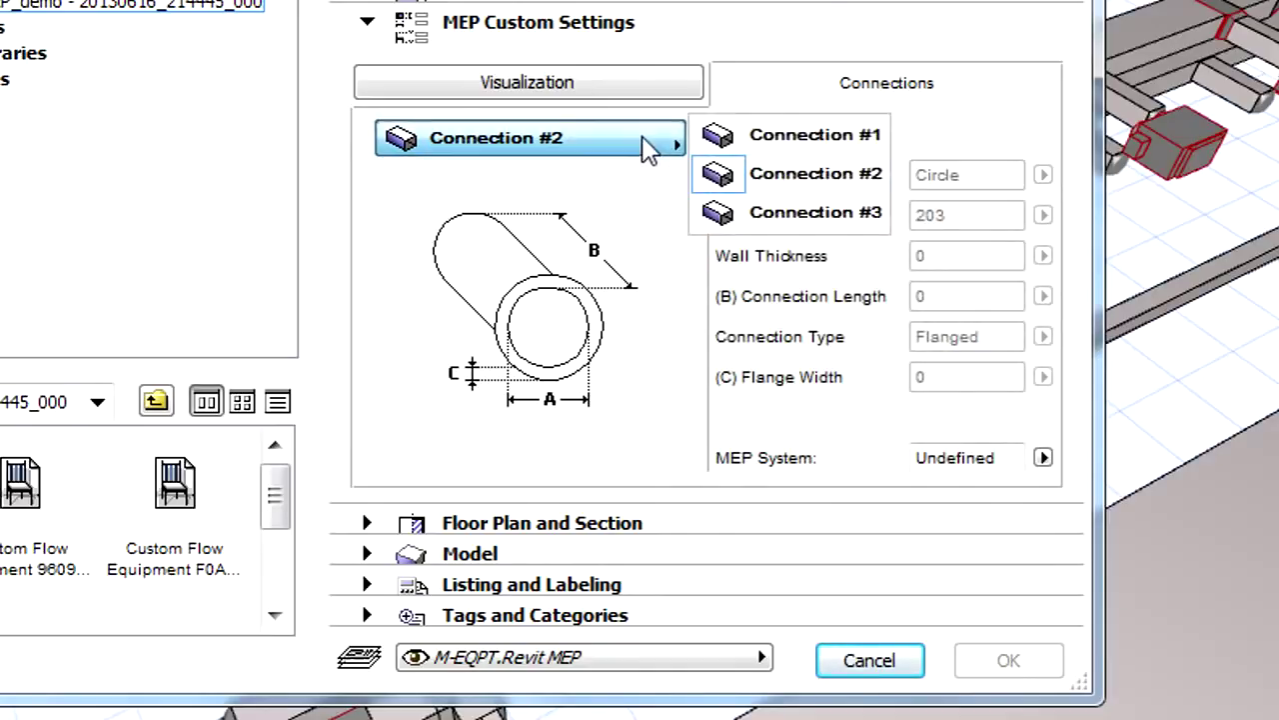
{"action": "left_click", "coordinate": [805, 215]}
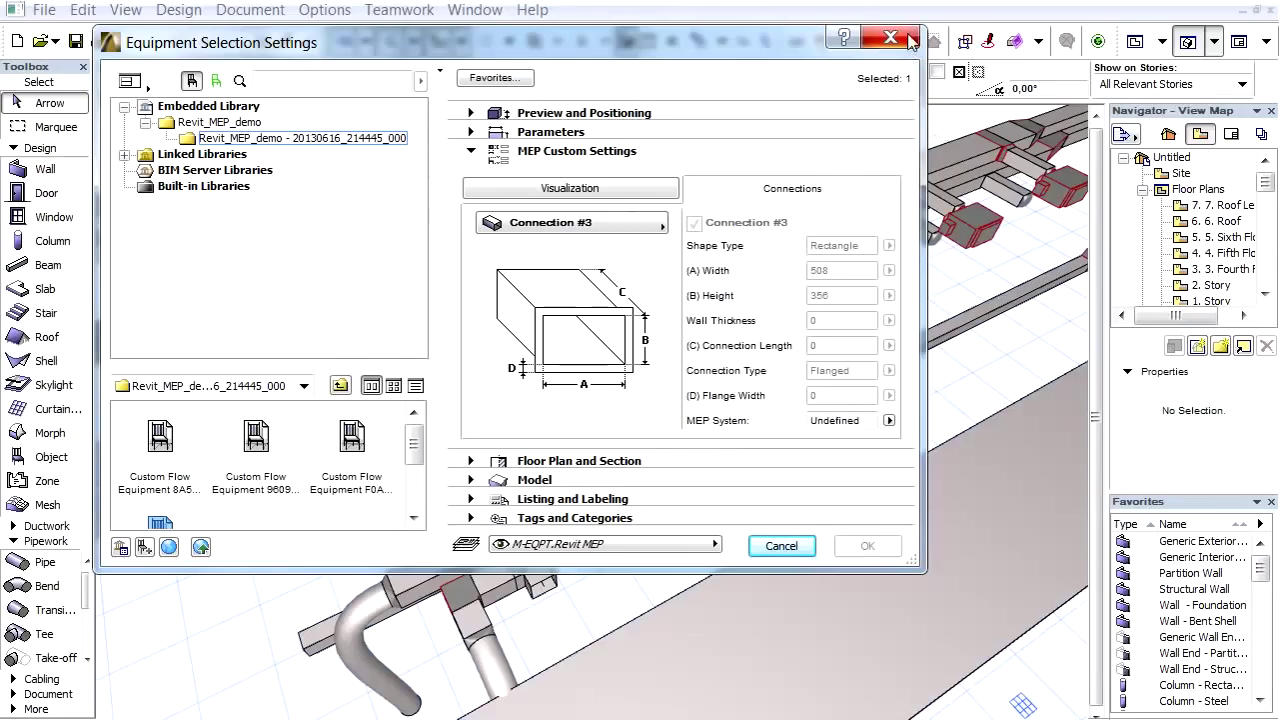
{"action": "left_click", "coordinate": [866, 52]}
{"action": "left_click", "coordinate": [831, 120]}
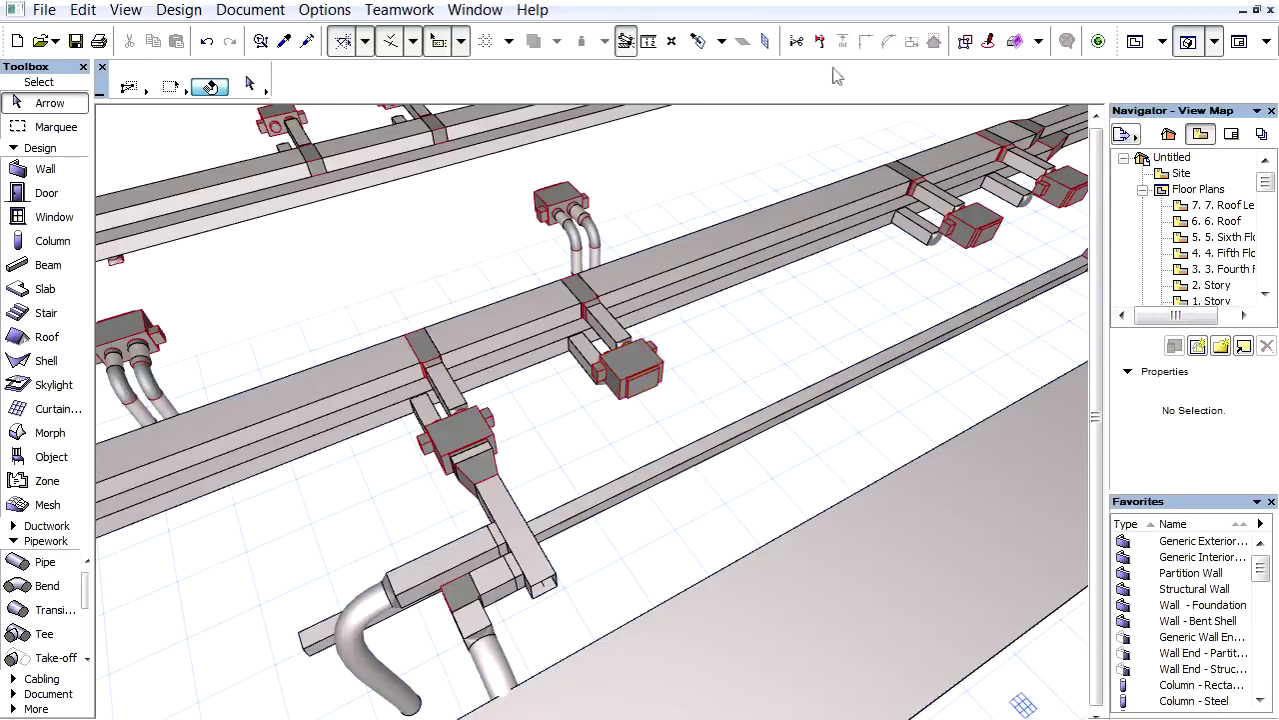